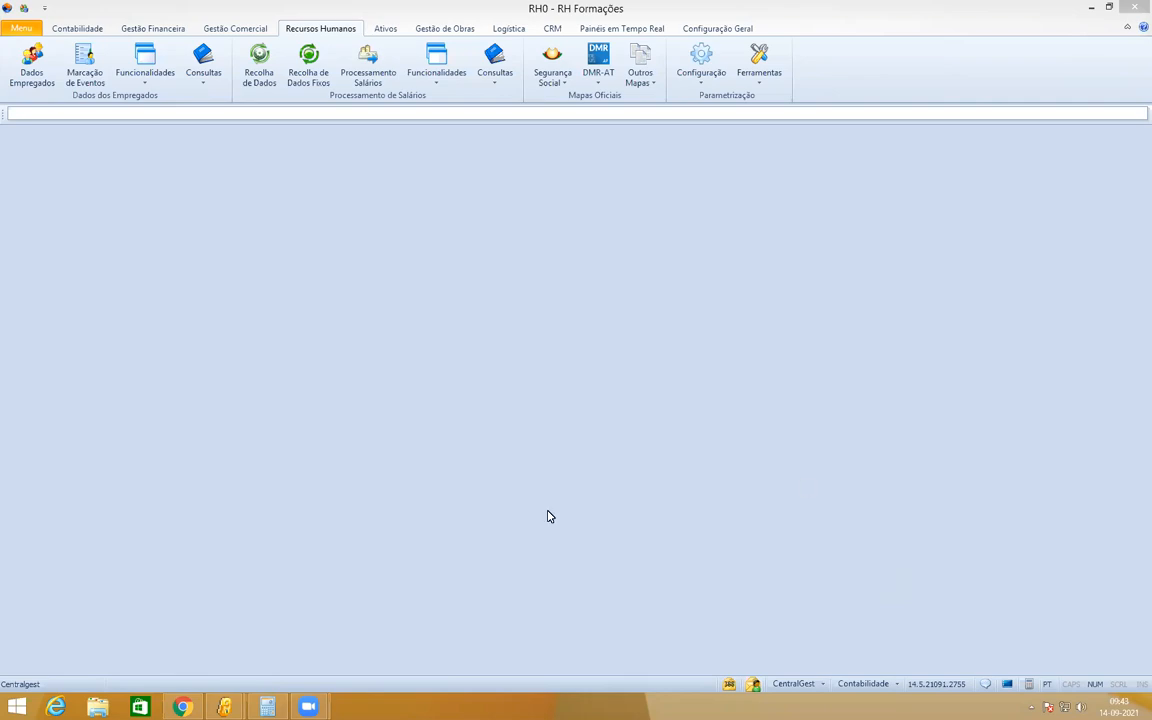
Open the simplified employee data, load the first employee's record and show its Vencimento (salary) data.
left_click(30, 64)
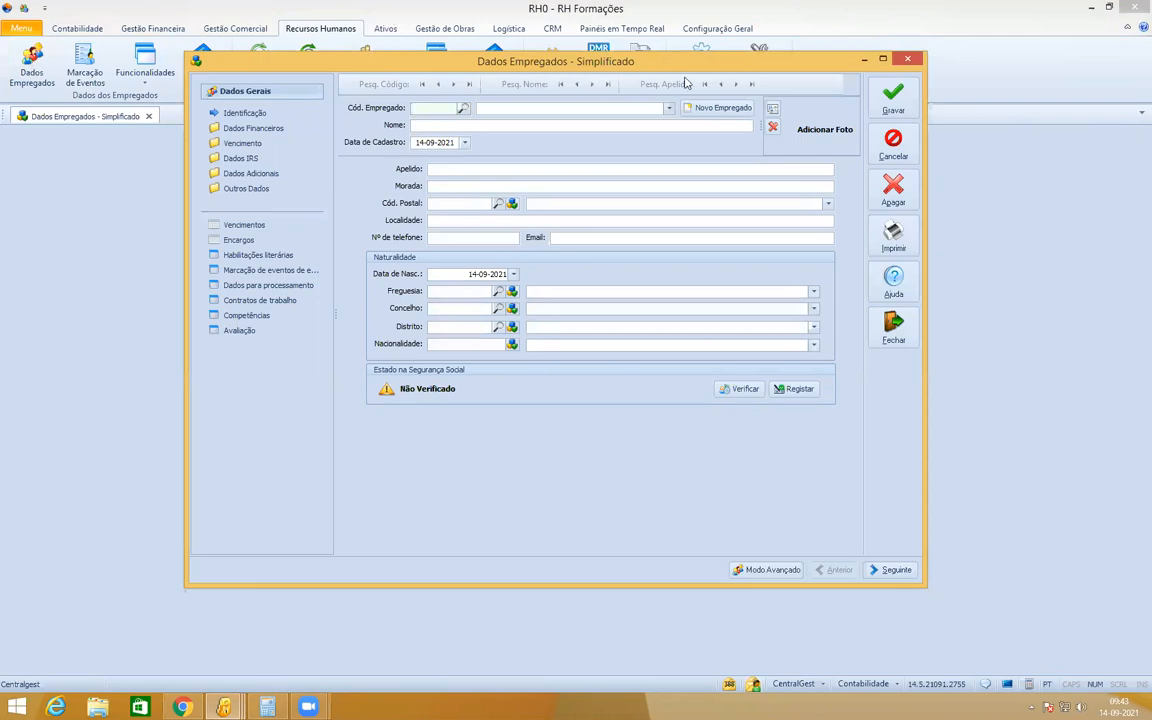
left_click(668, 109)
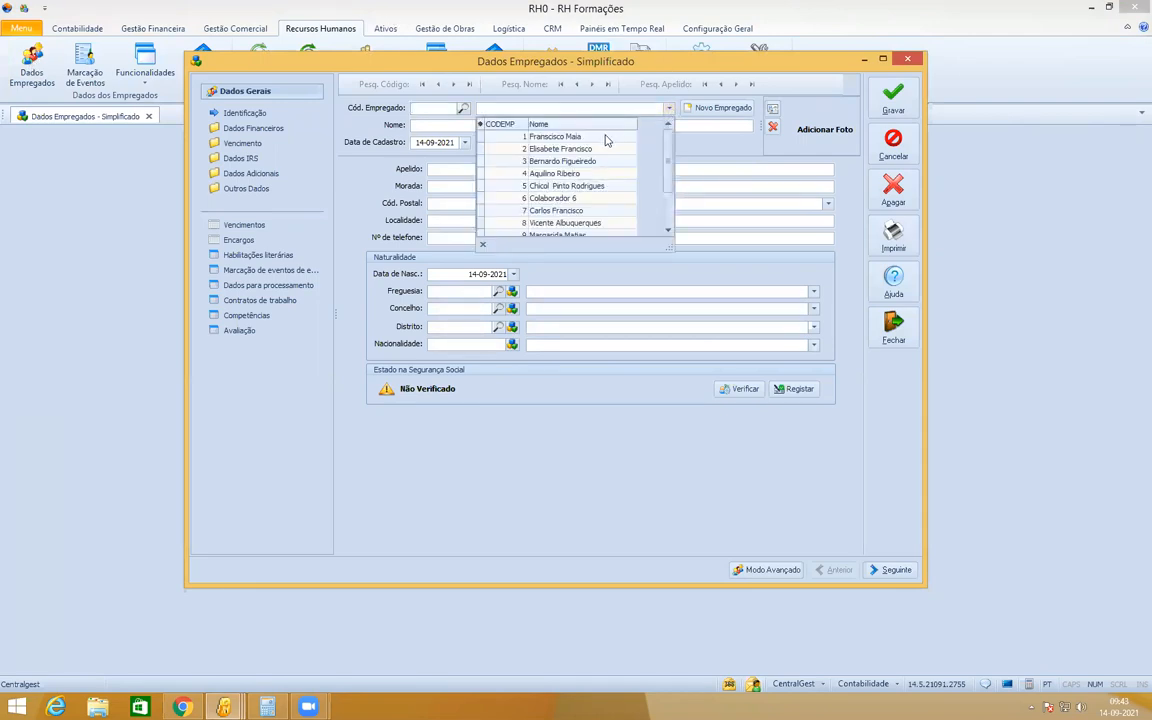
key("Return")
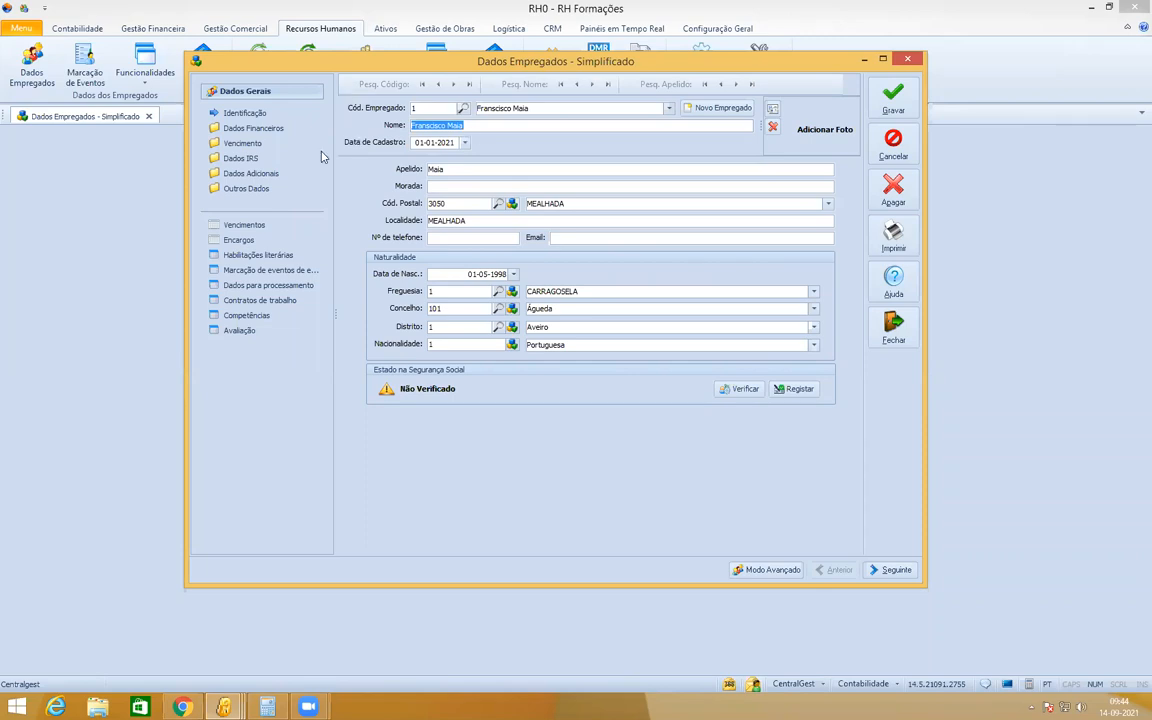
left_click(248, 145)
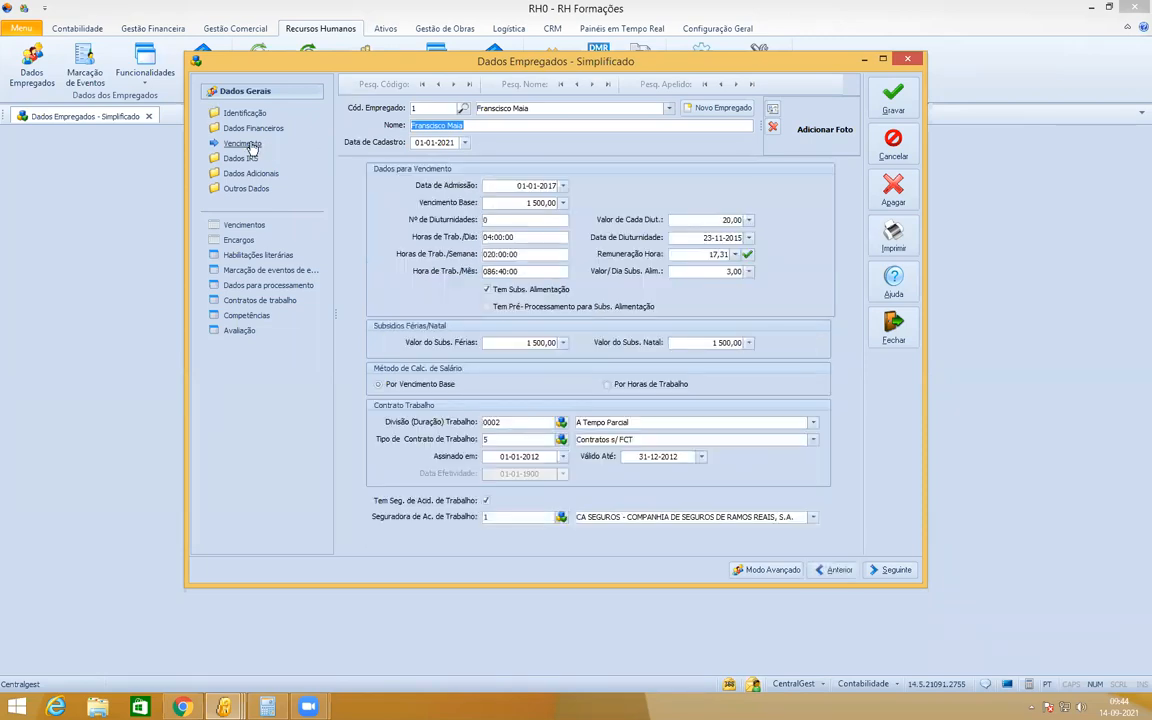
Examine the employee's base salary together with the daily, weekly and monthly working hours.
left_click(500, 237)
key("Tab")
key("Tab")
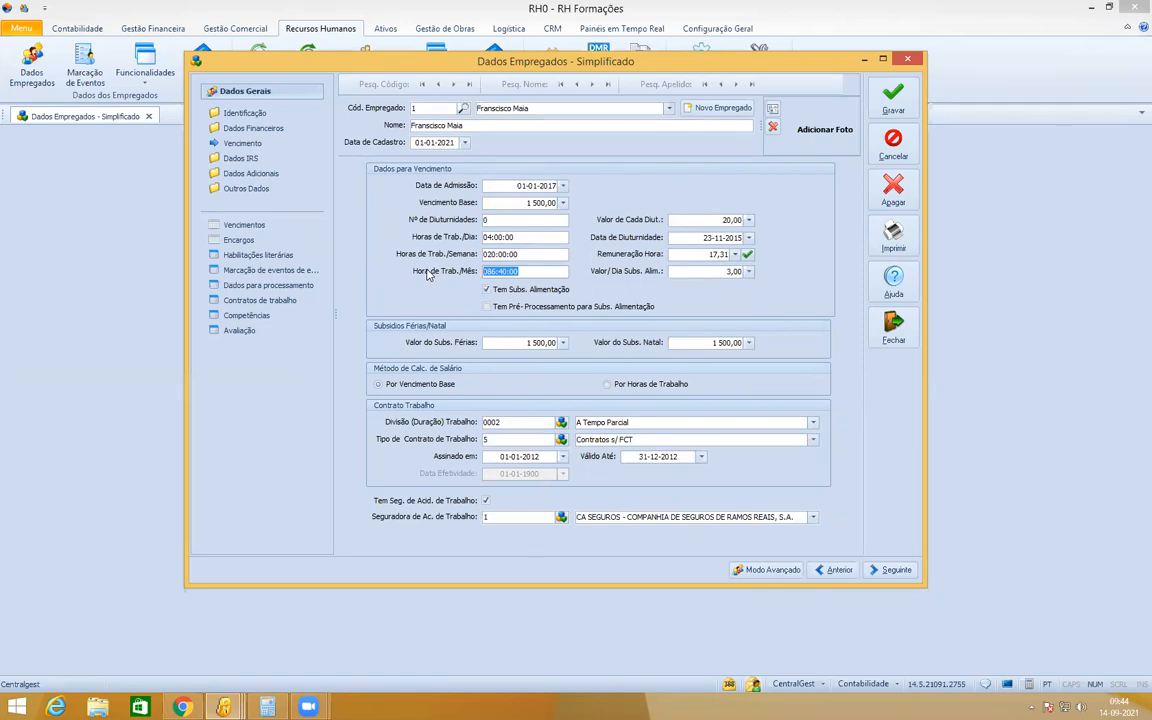
left_click(503, 202)
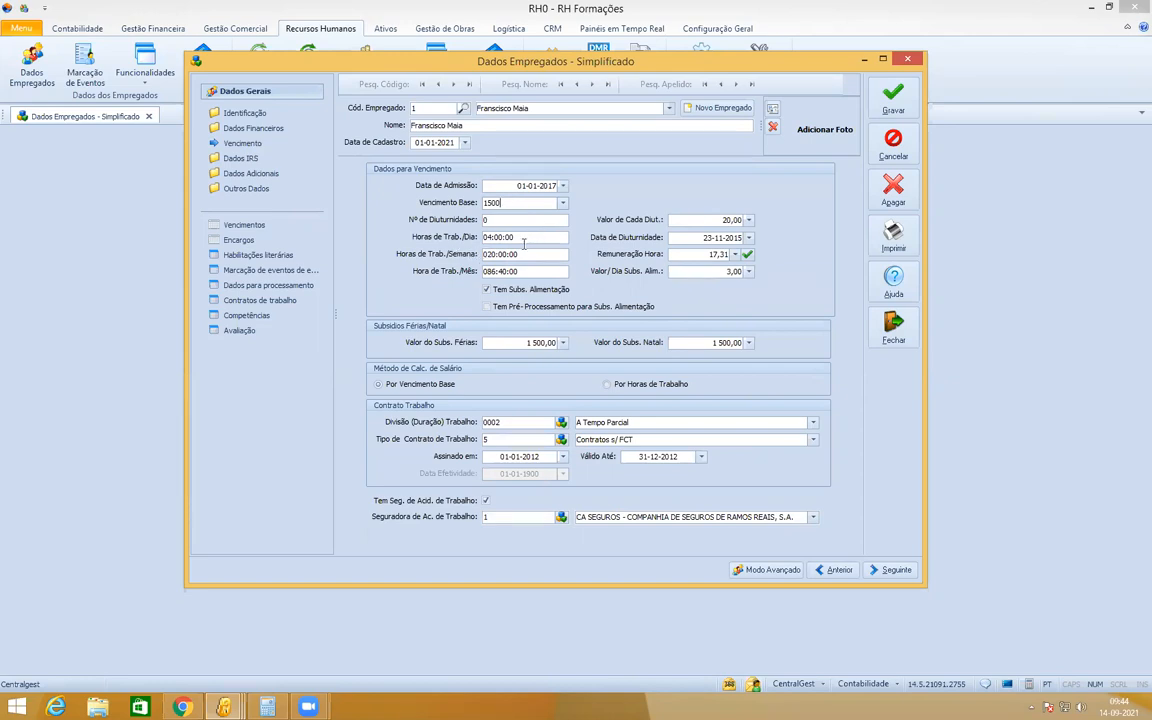
left_click(519, 238)
key("Tab")
key("Tab")
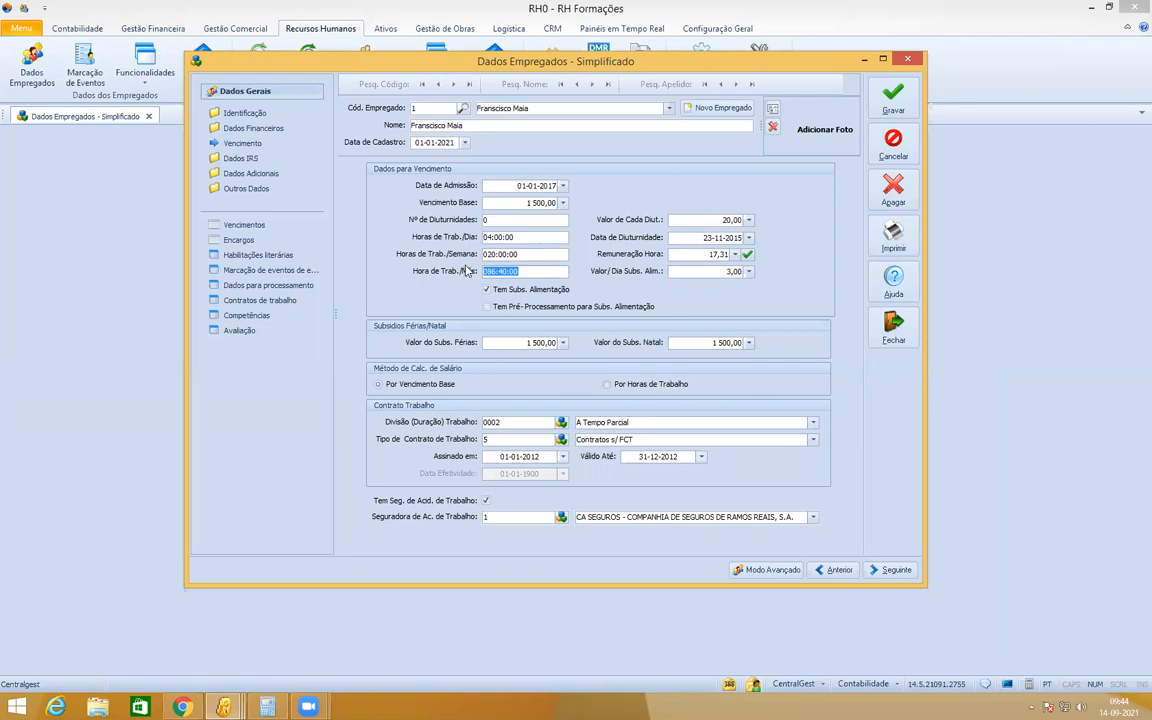
left_click(508, 202)
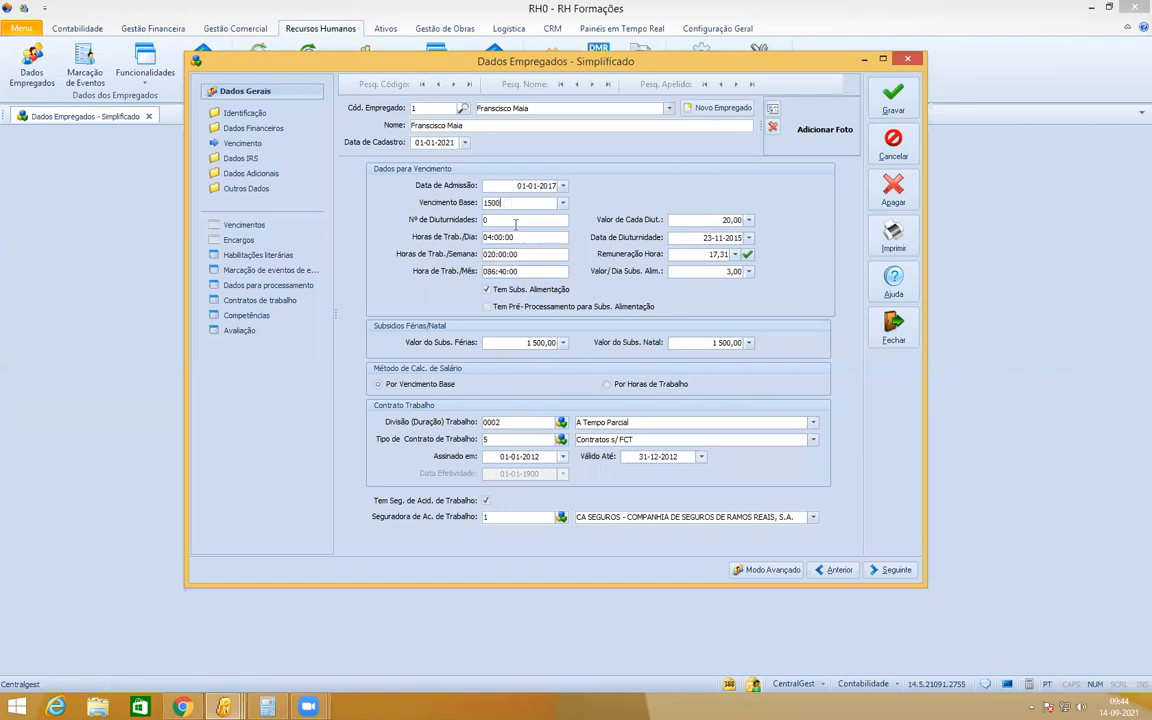
left_click(531, 237)
left_click(511, 202)
left_click_drag(518, 202, 405, 203)
left_click_drag(518, 239, 442, 241)
left_click(504, 204)
left_click_drag(504, 204, 411, 186)
Recalculate the employee's hourly pay (Remuneração Hora) from the base salary and working hours.
key("Tab")
key("Tab")
key("Tab")
key("Tab")
key("Tab")
left_click(747, 257)
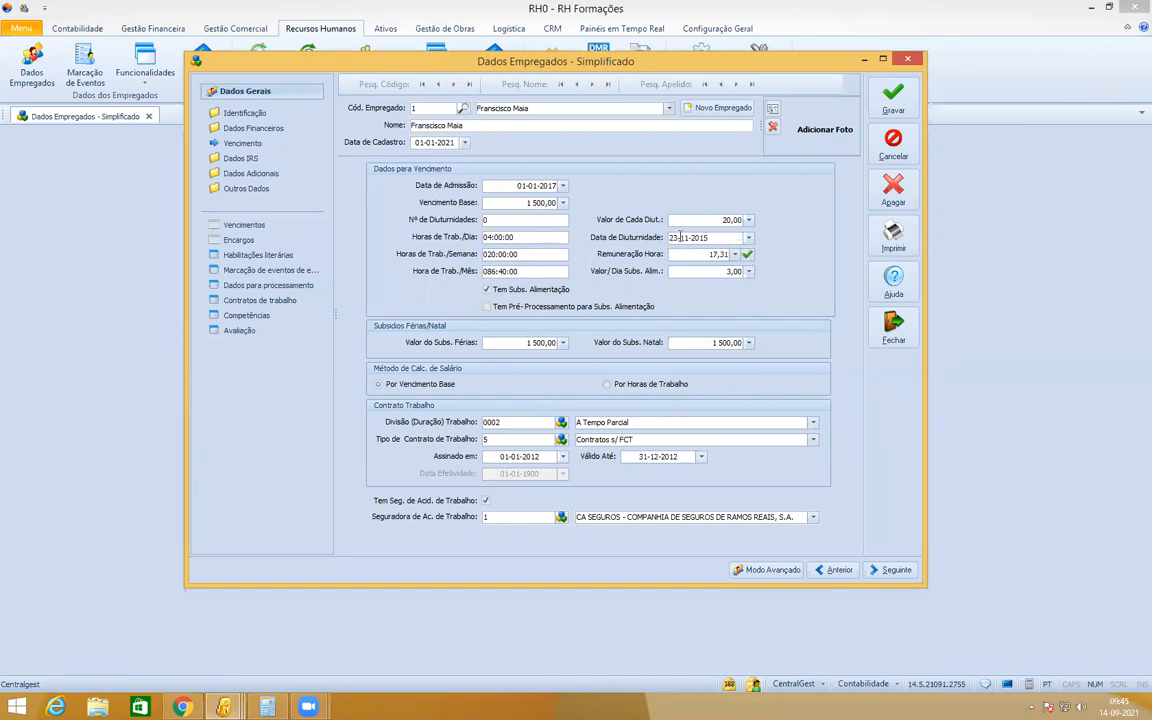
key("Tab")
key("Tab")
left_click(748, 255)
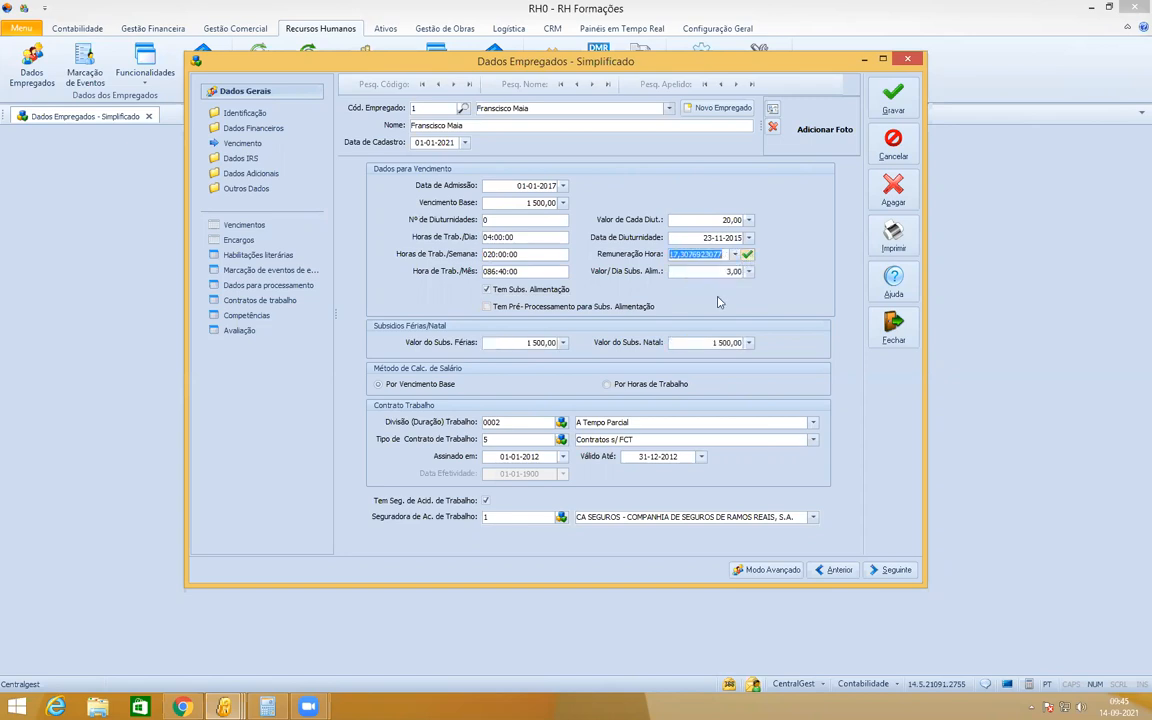
left_click(748, 255)
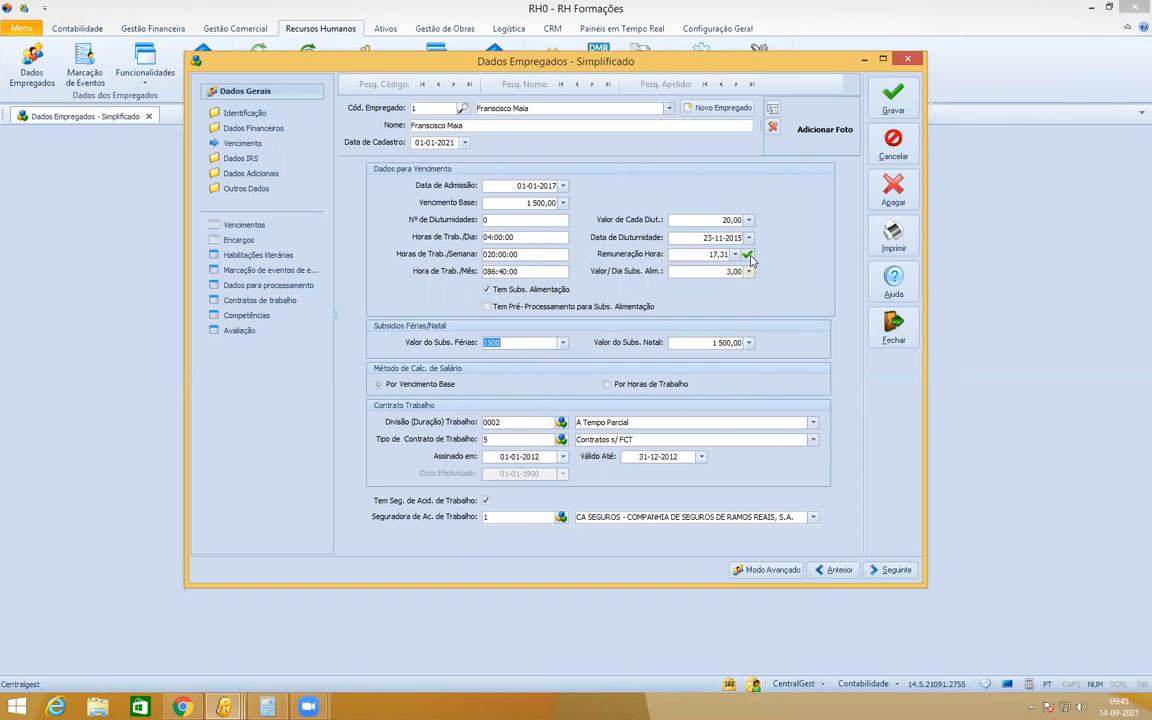
left_click(748, 255)
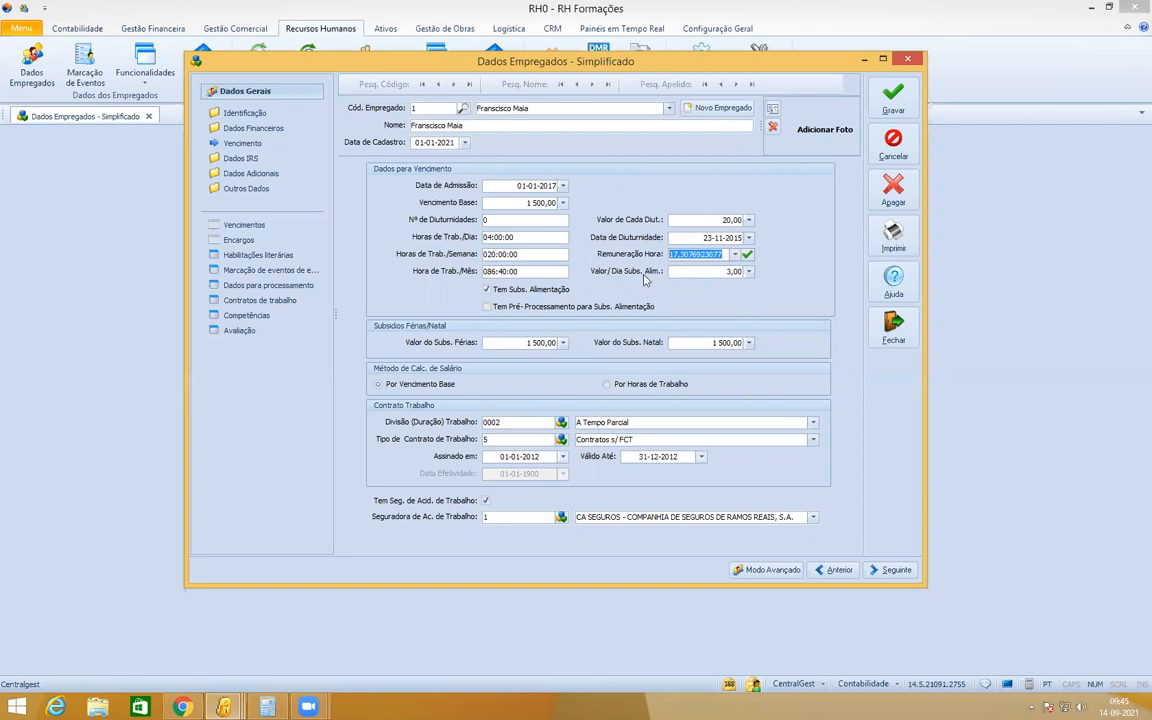
Check the daily hours and base salary against the contract's work duration division.
left_click(537, 235)
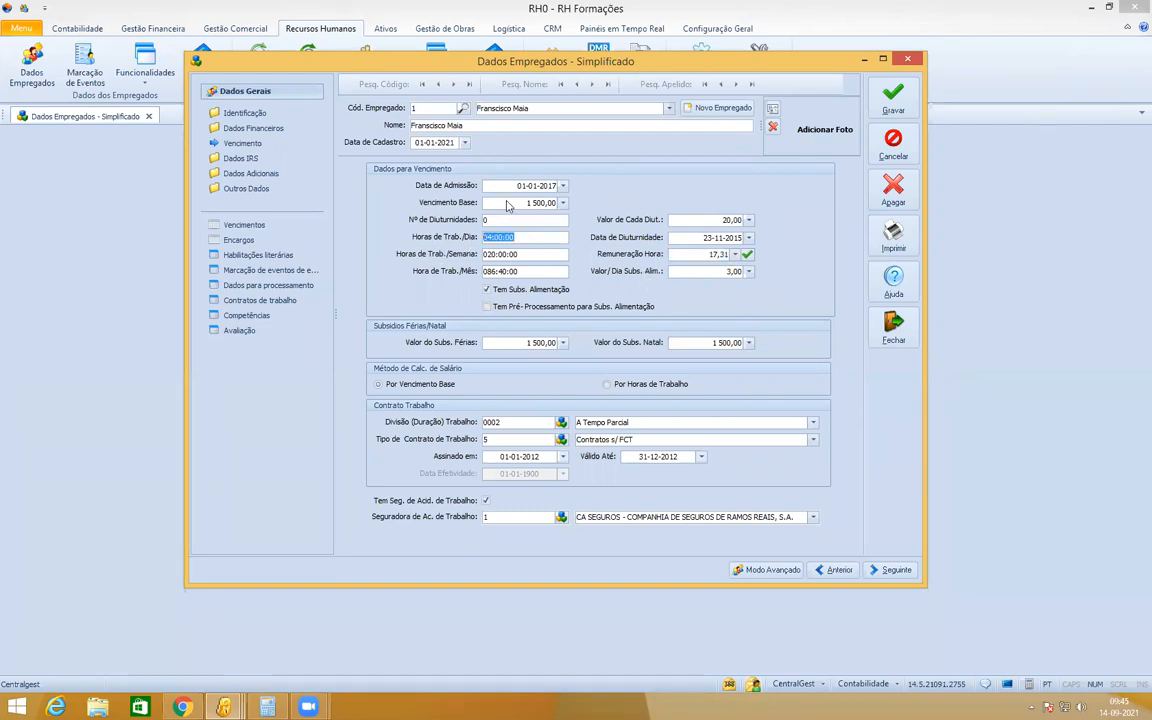
left_click(488, 202)
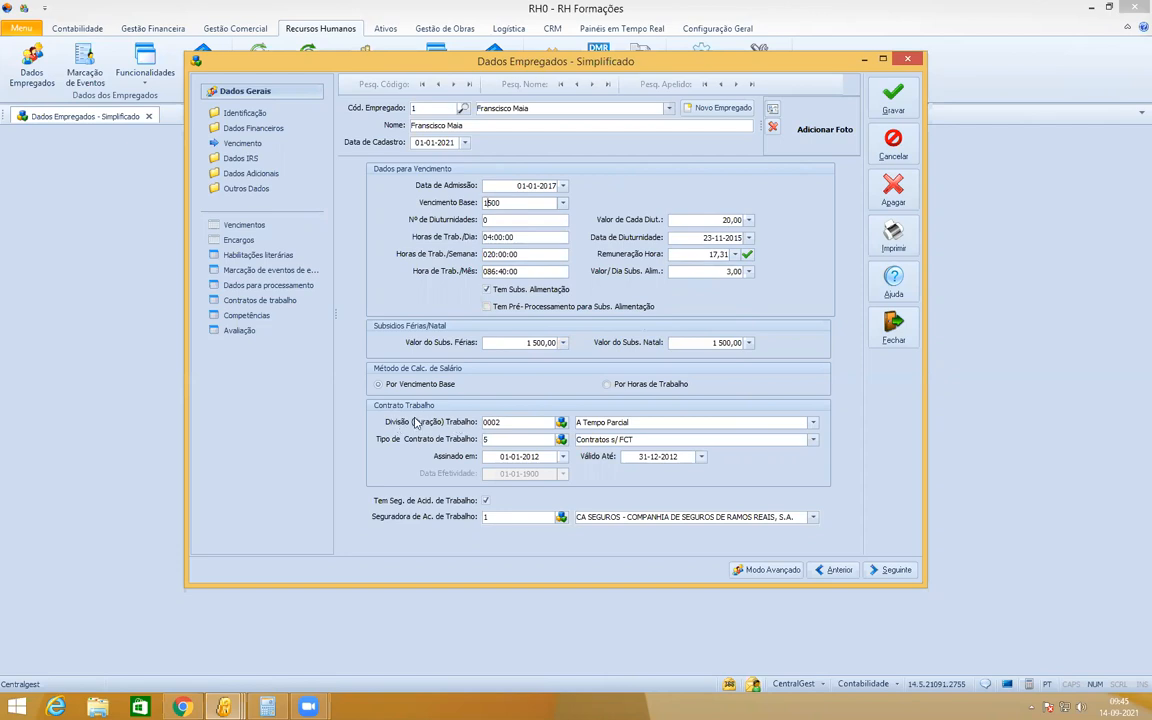
left_click(505, 421)
key("Tab")
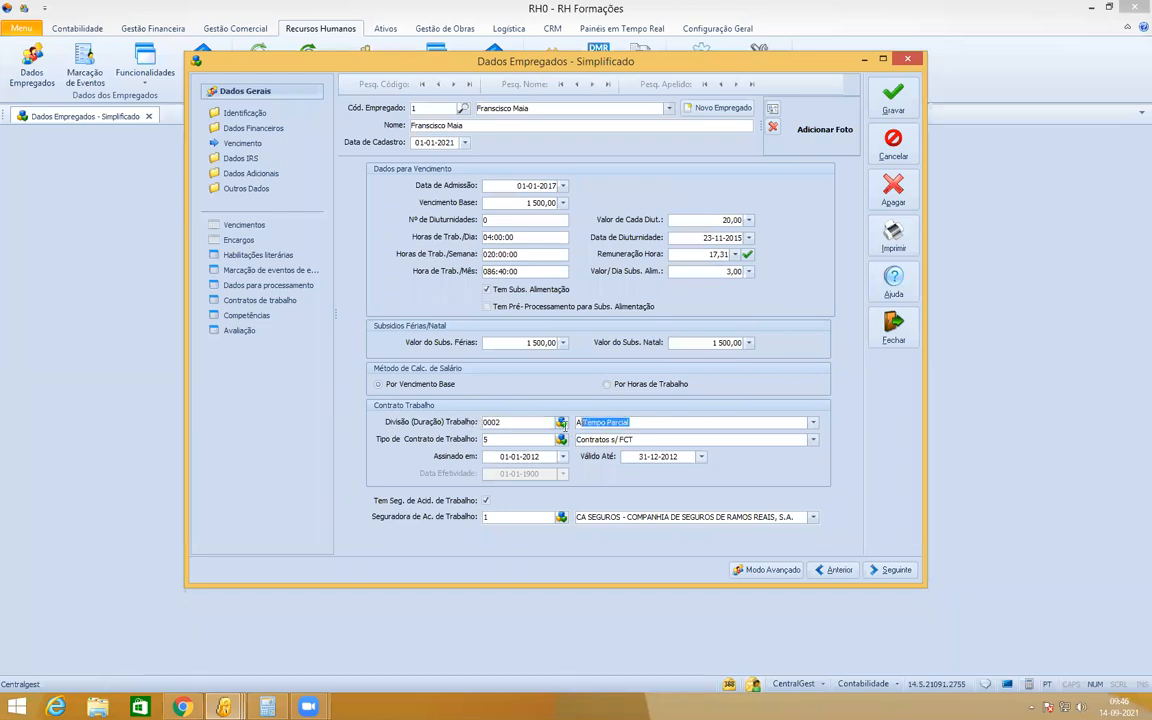
left_click(519, 423)
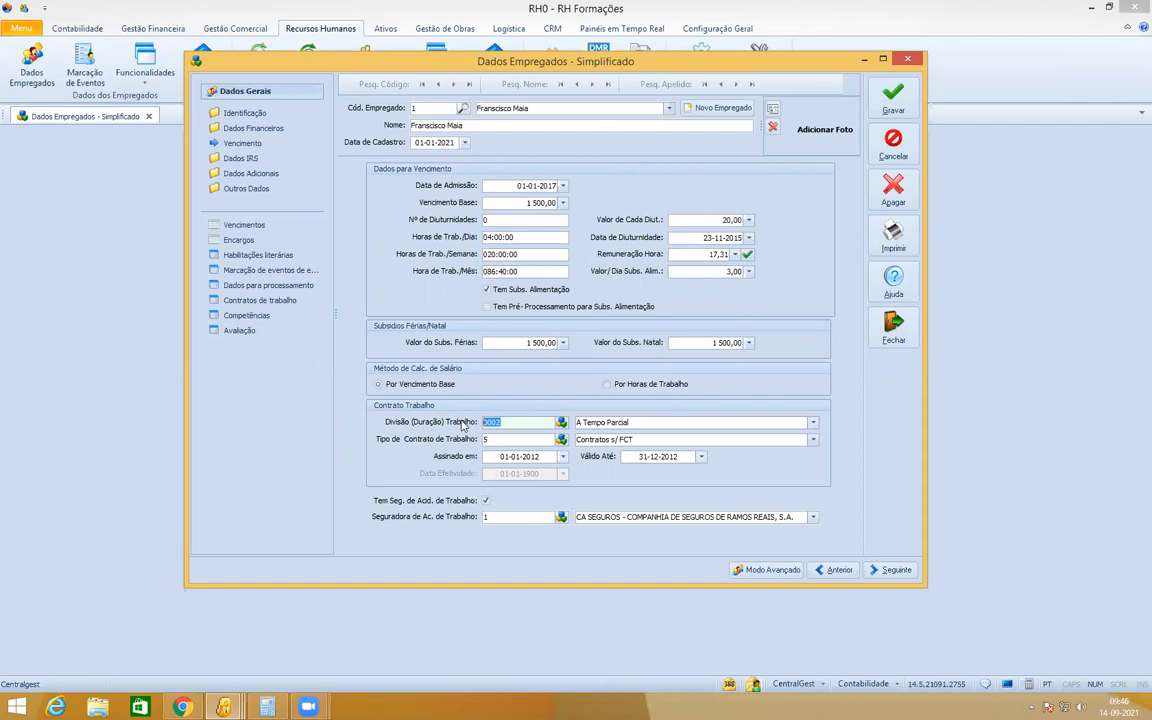
Open the maintenance record of the contract's work division and check its code and its staff-chart duration code.
left_click(561, 423)
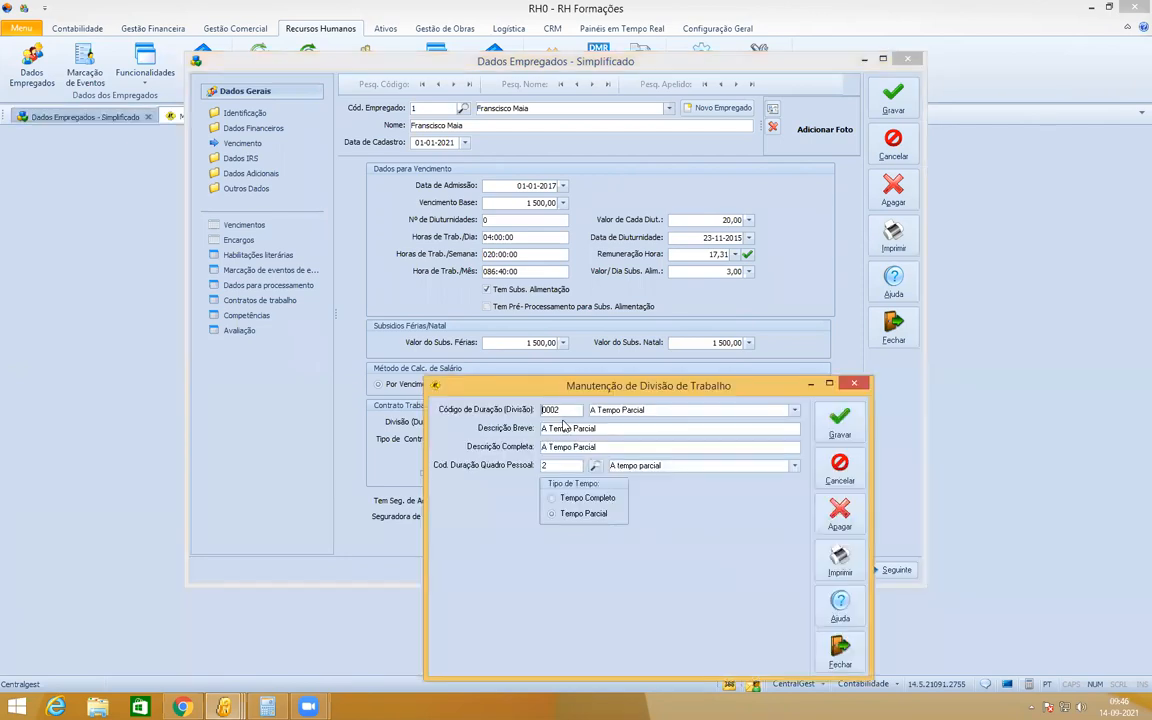
left_click_drag(741, 378, 672, 216)
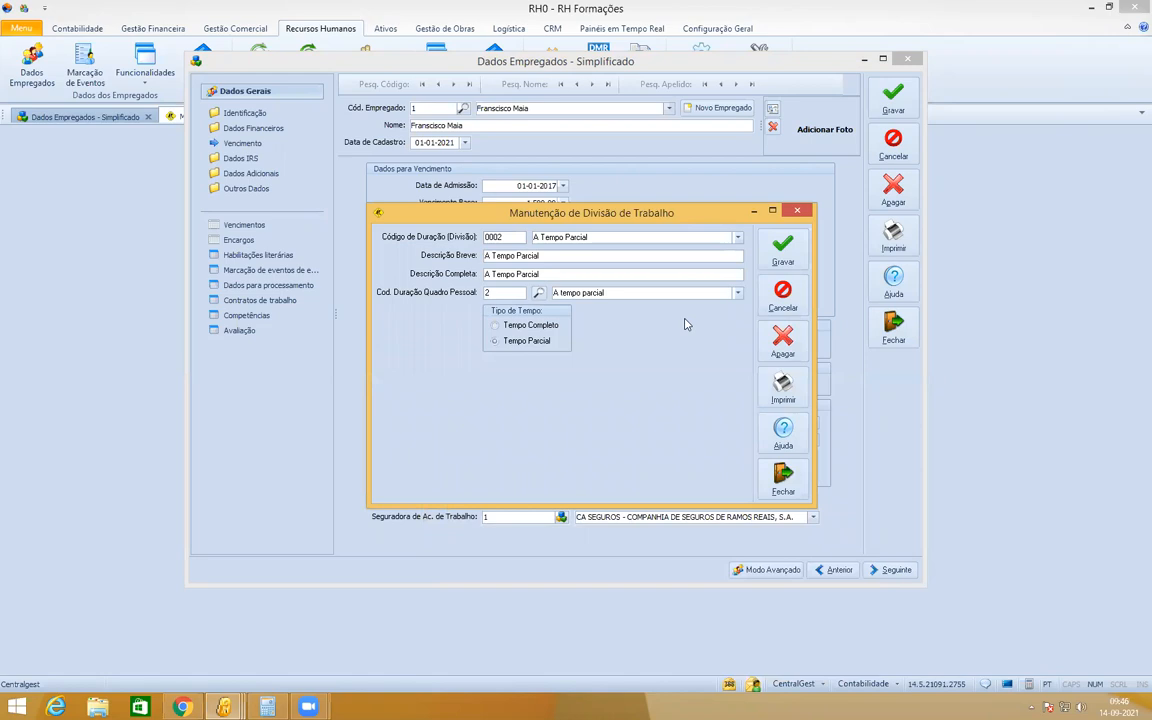
left_click_drag(514, 237, 479, 235)
key("Tab")
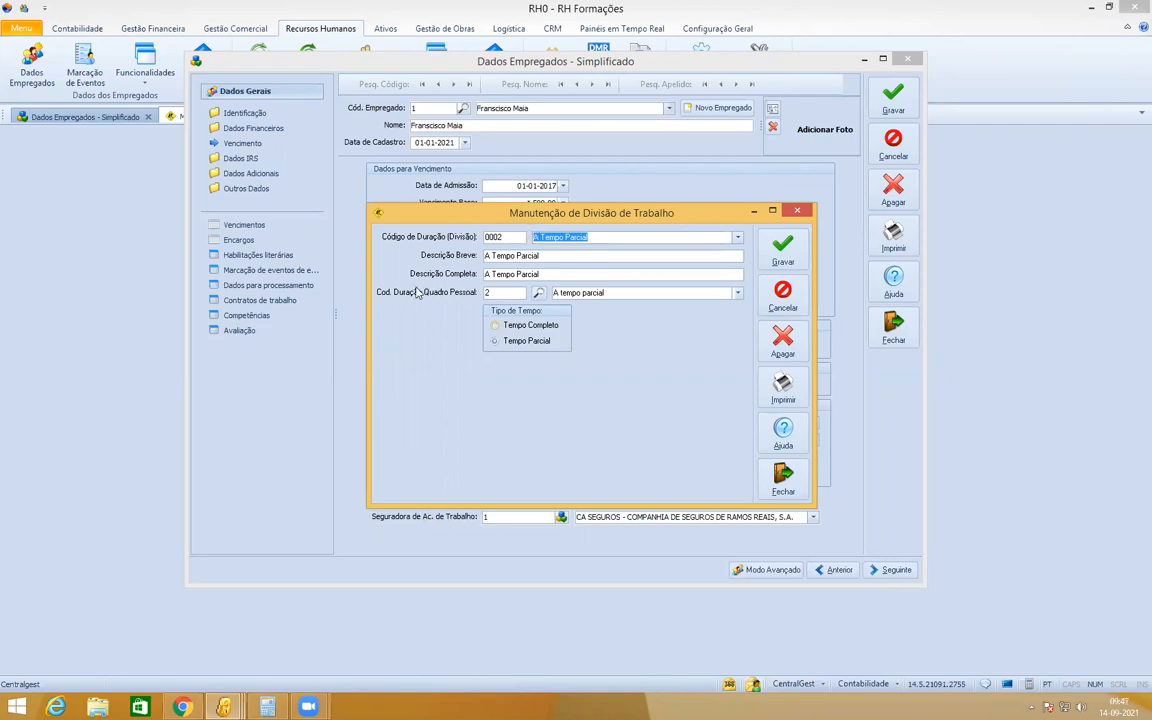
left_click(485, 293)
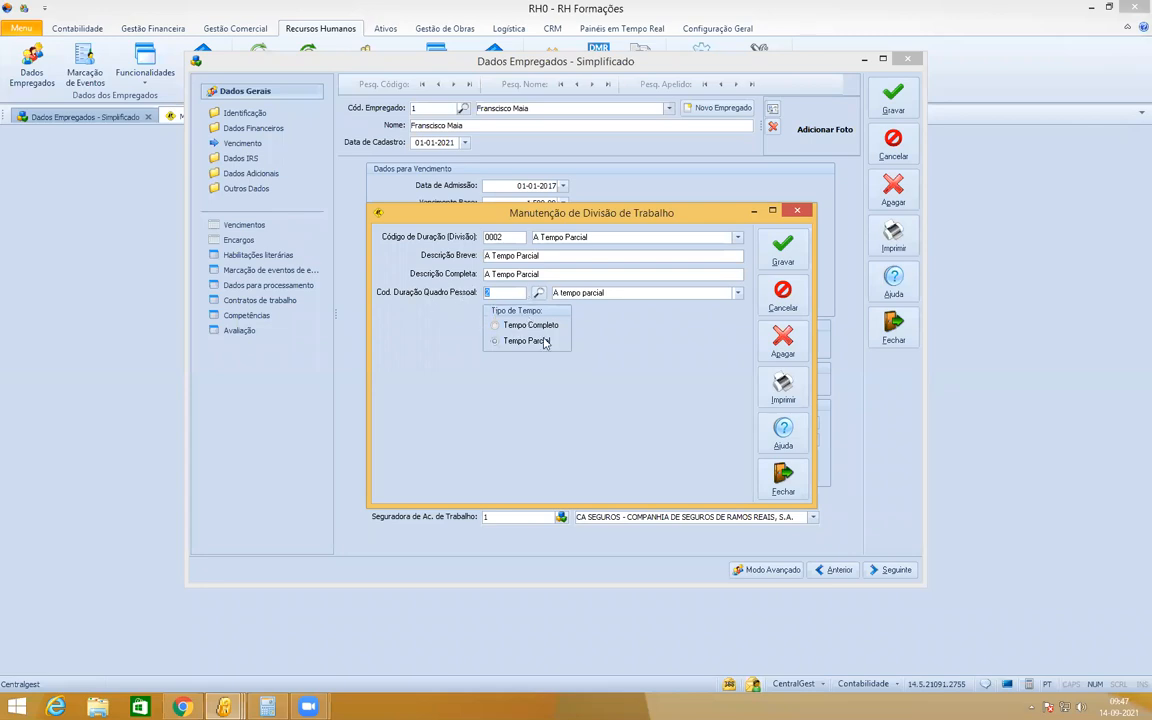
Switch the division's time type to Tempo Completo and back to Tempo Parcial.
left_click(497, 325)
left_click(495, 342)
left_click_drag(698, 221, 694, 509)
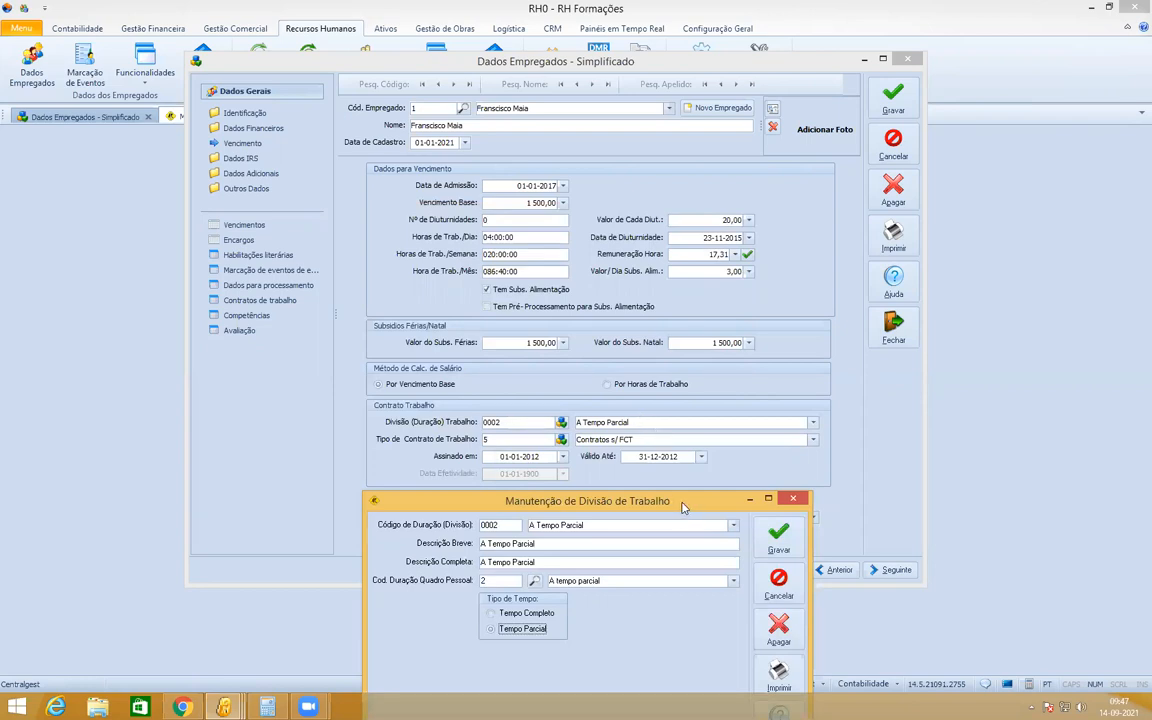
left_click_drag(683, 508, 709, 291)
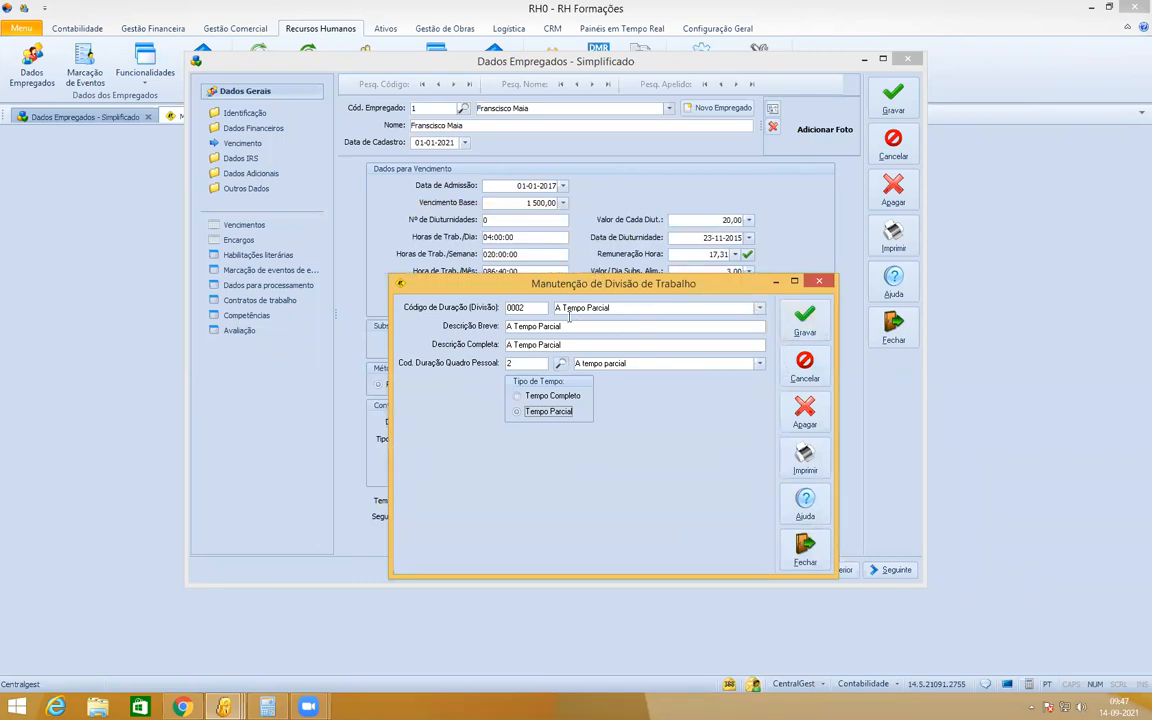
left_click(516, 398)
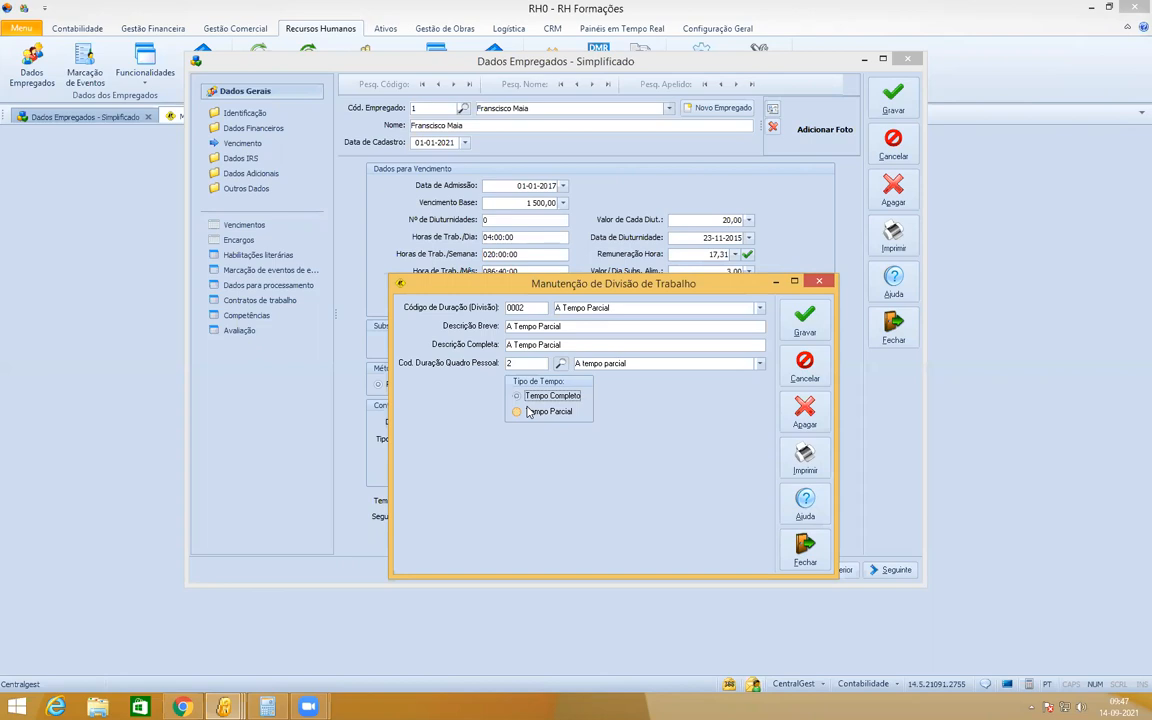
left_click(528, 412)
left_click_drag(717, 289, 767, 306)
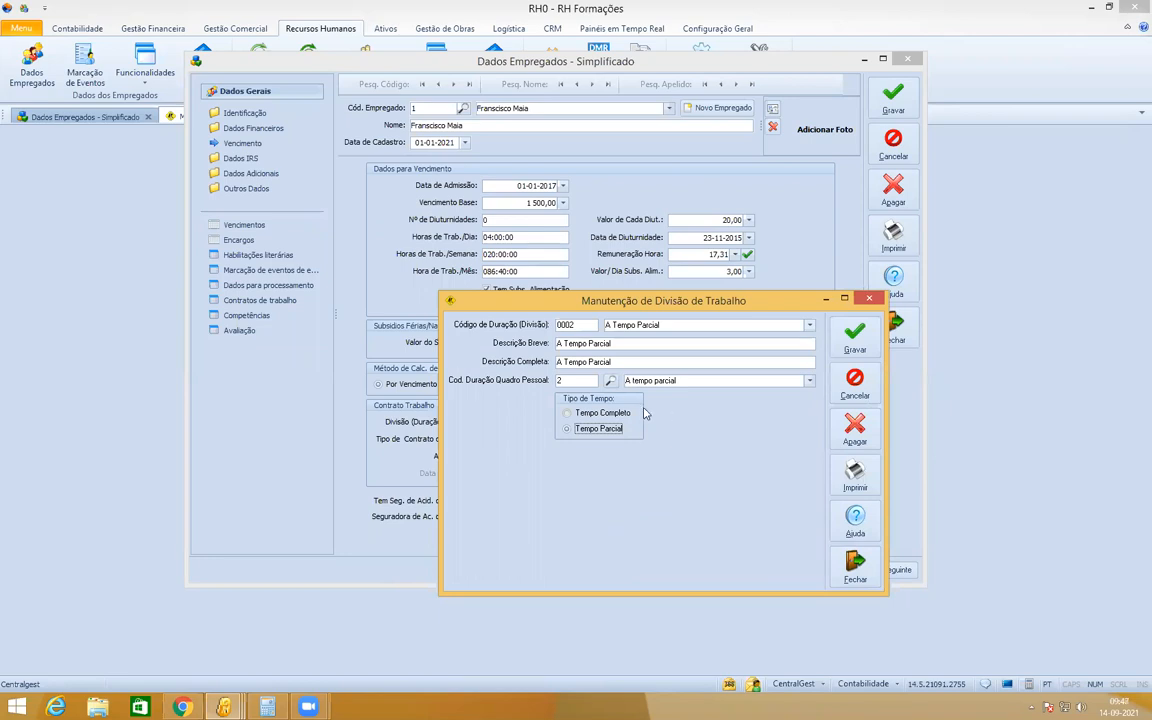
Load work division 0001, A Tempo Inteiro, and check its staff-chart duration code and time type.
left_click(810, 326)
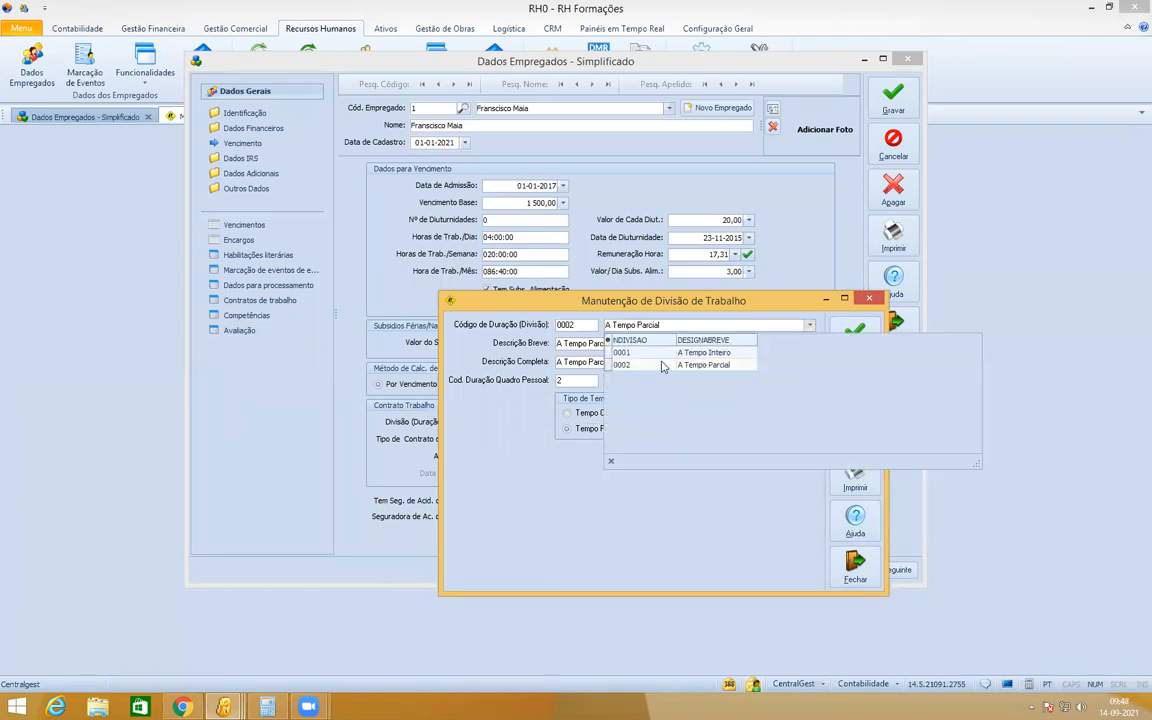
left_click(662, 352)
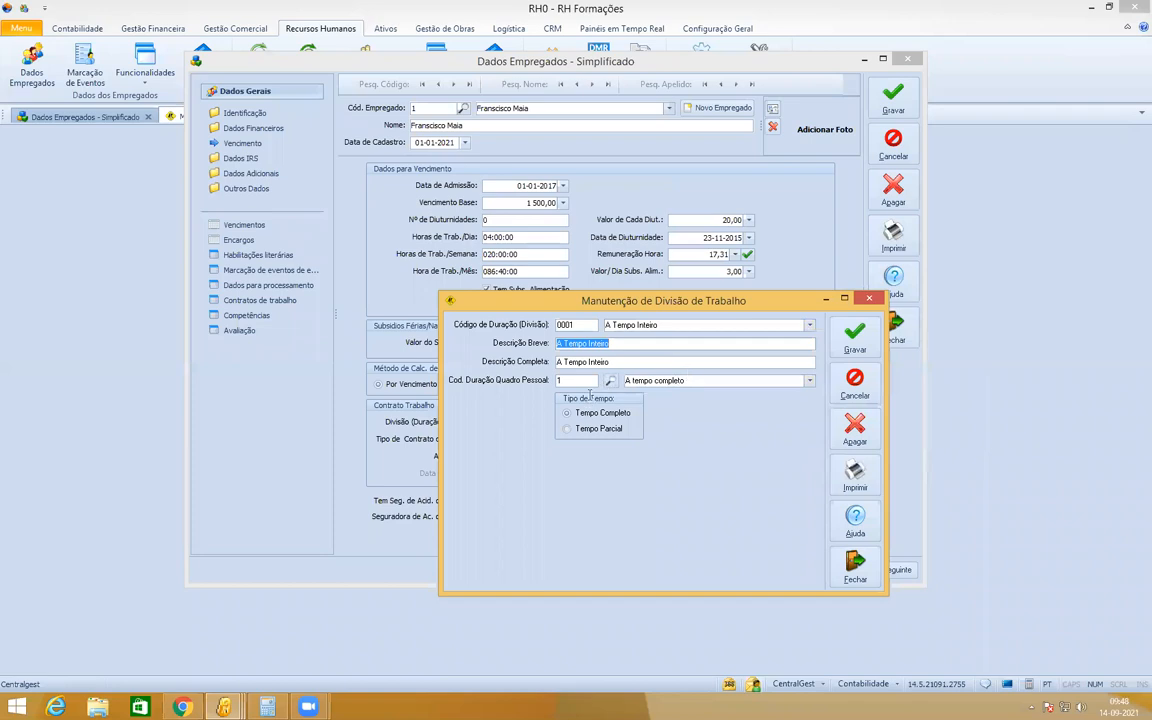
left_click(490, 385)
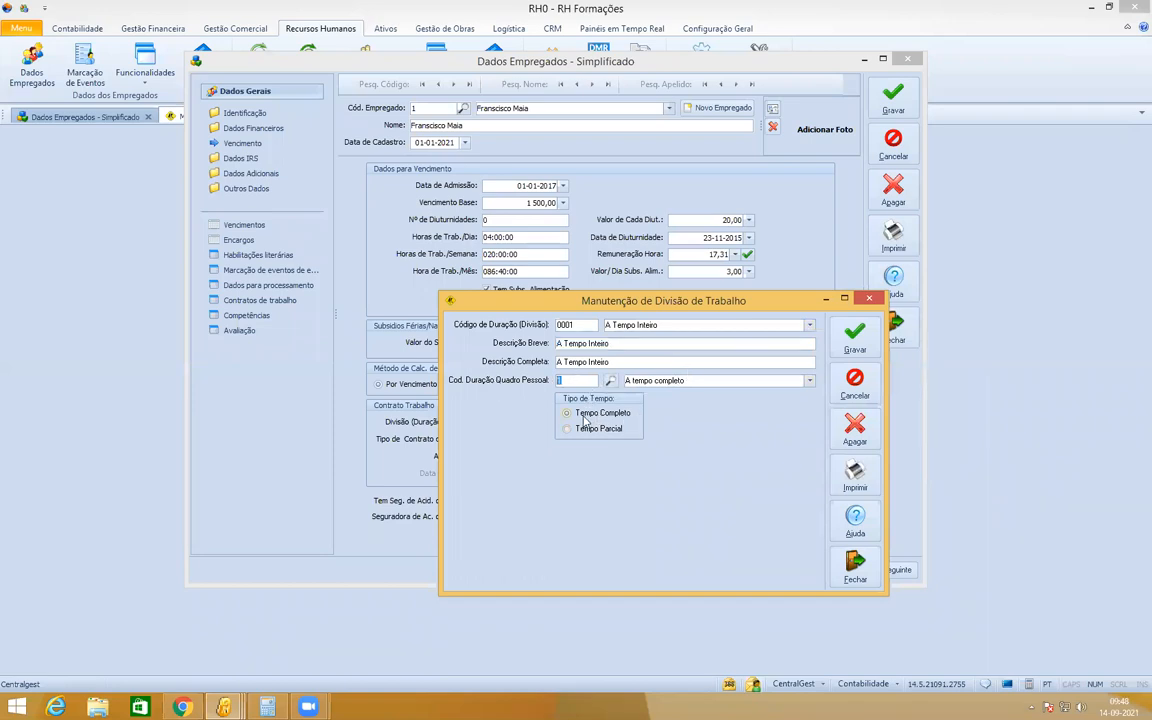
Load work division 0002, A Tempo Parcial, again, check its time type and close the division maintenance.
left_click_drag(594, 326, 503, 344)
type("002")
key("Tab")
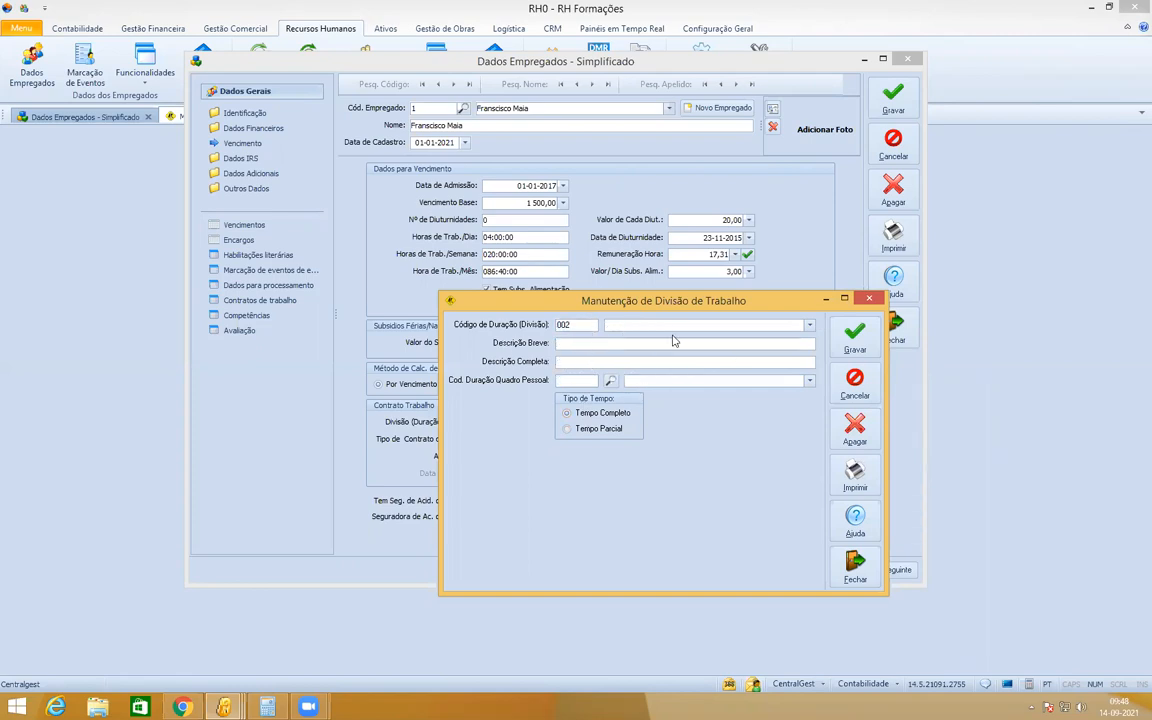
key("shift+Tab")
left_click(812, 327)
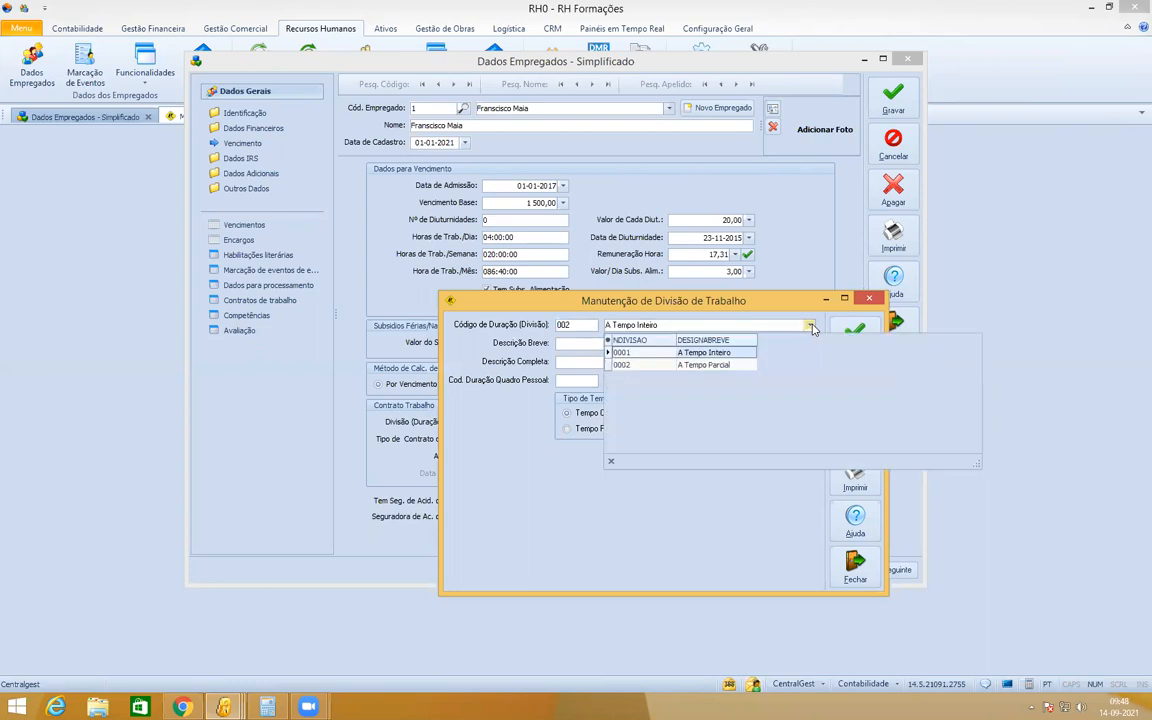
left_click(744, 366)
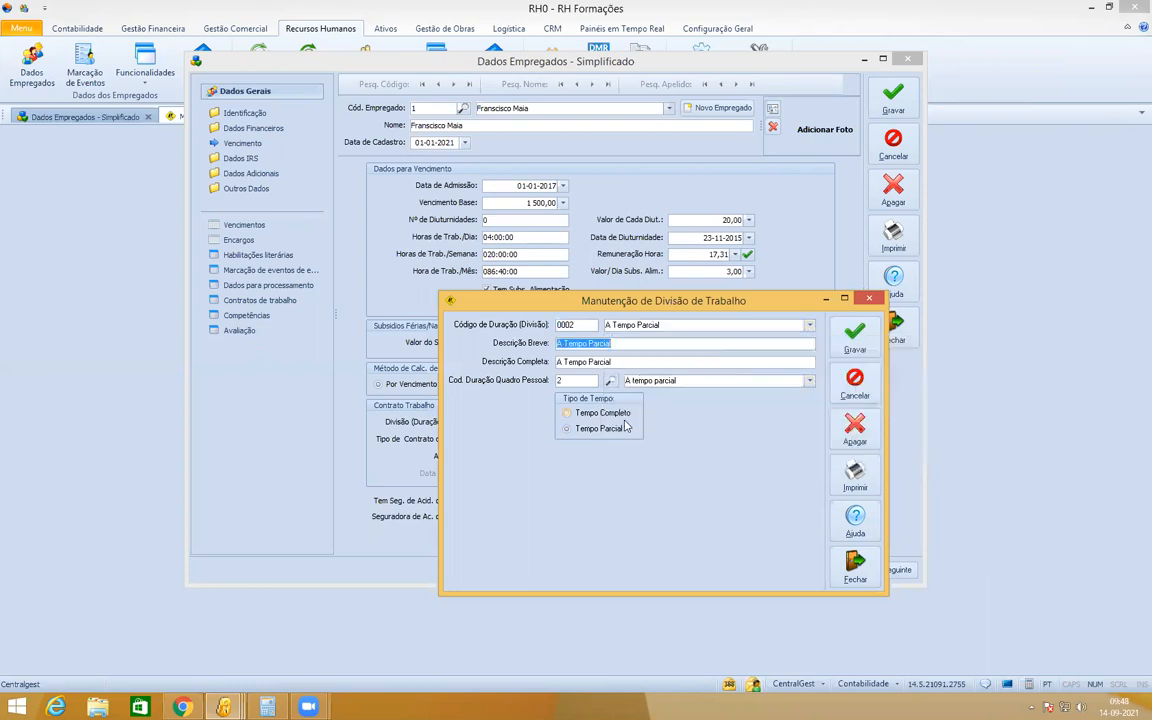
left_click(855, 567)
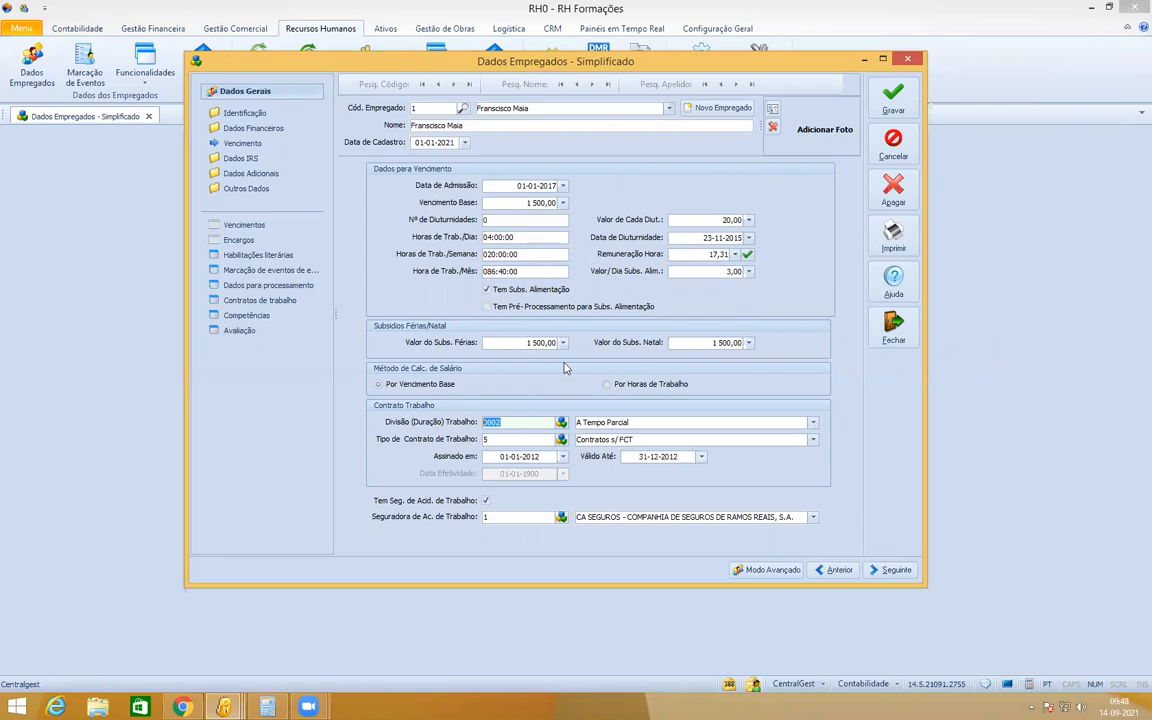
Review the base salary and the daily, weekly and monthly hours on the part-time employee's record.
left_click(521, 204)
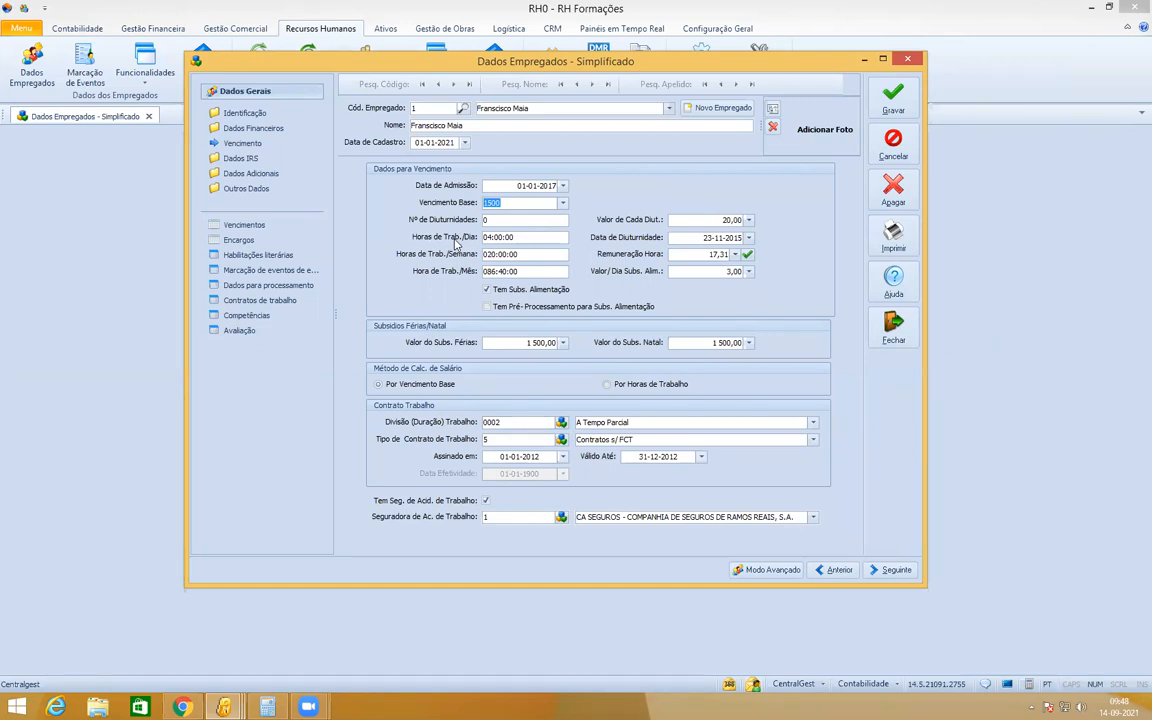
left_click(489, 236)
key("Tab")
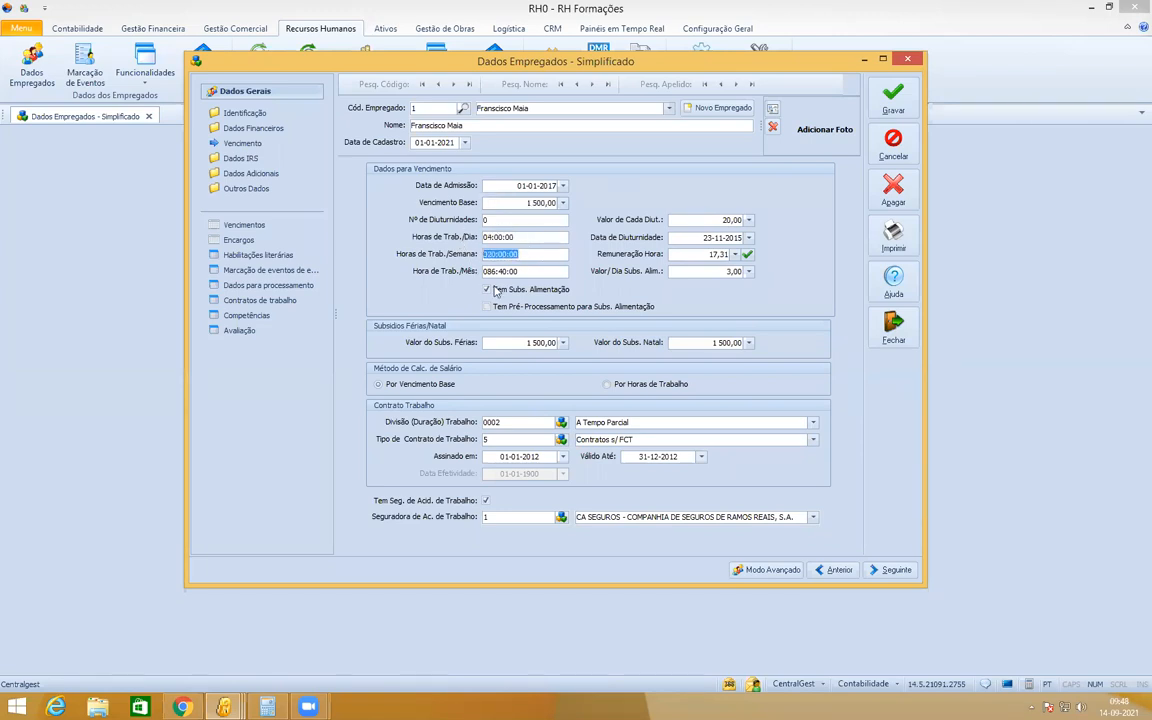
key("Tab")
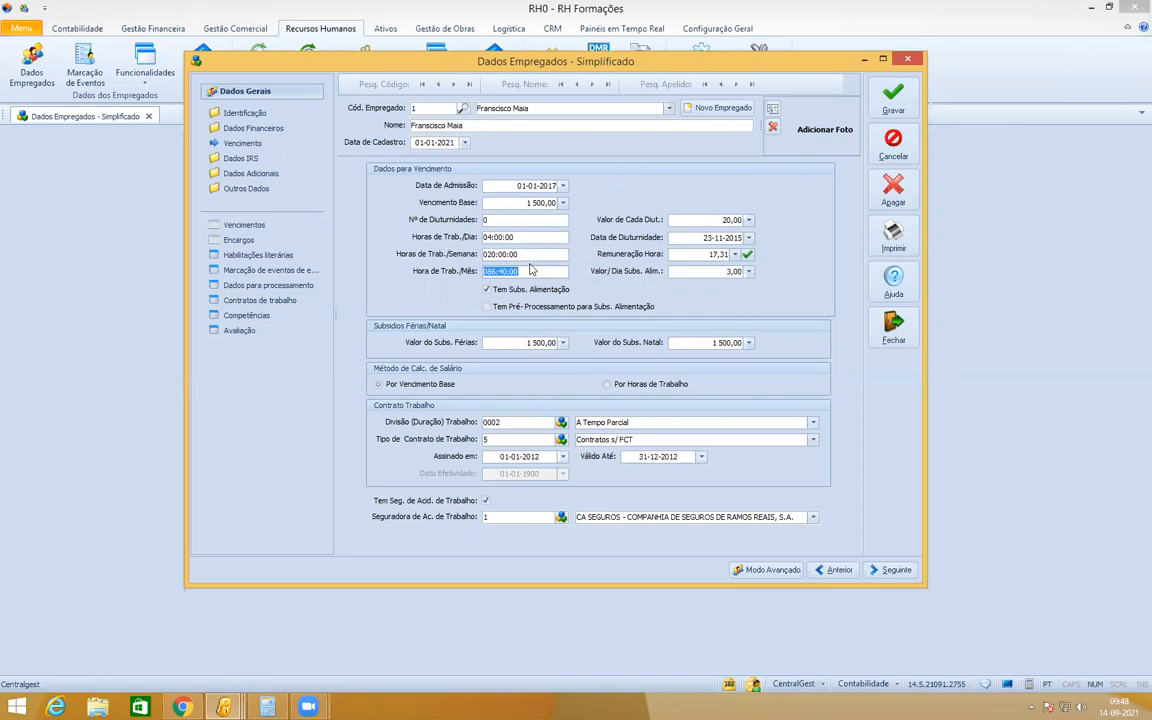
left_click_drag(533, 240, 345, 257)
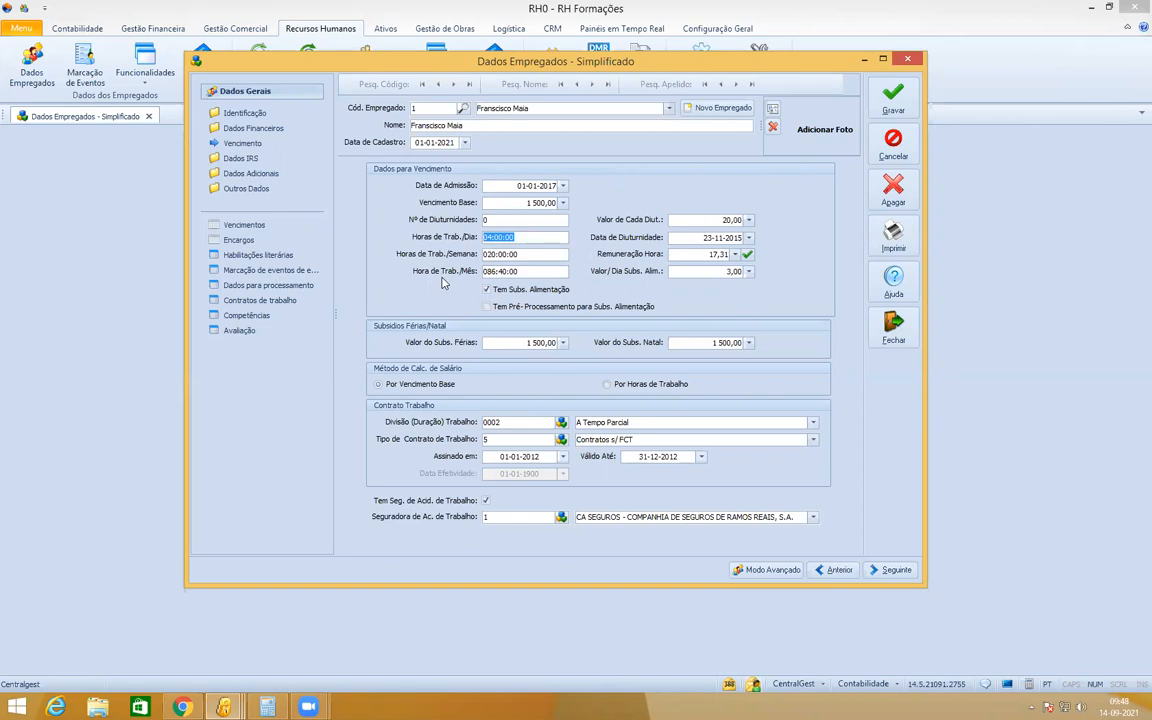
Set the employee's daily working hours to 03:00:00 and weekly working hours to 015:00:00.
type("03:00:00")
key("Tab")
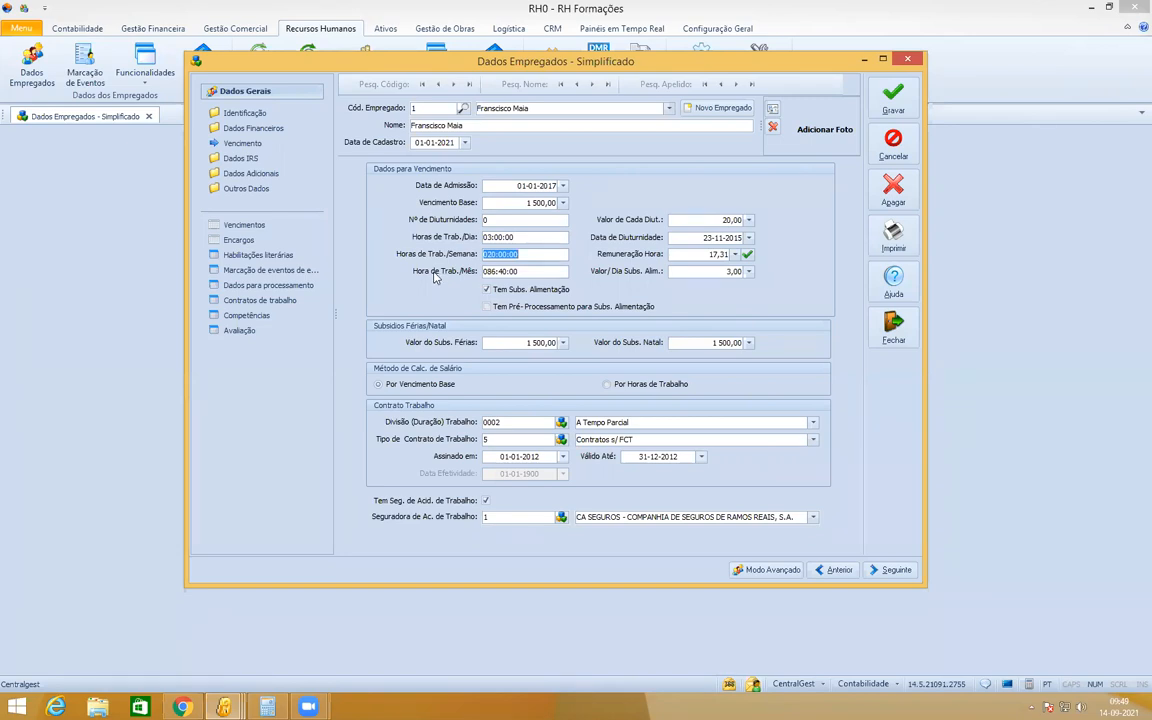
type("030")
key("BackSpace")
key("BackSpace")
key("BackSpace")
type("15")
key("BackSpace")
key("BackSpace")
type("015:00:00")
key("Tab")
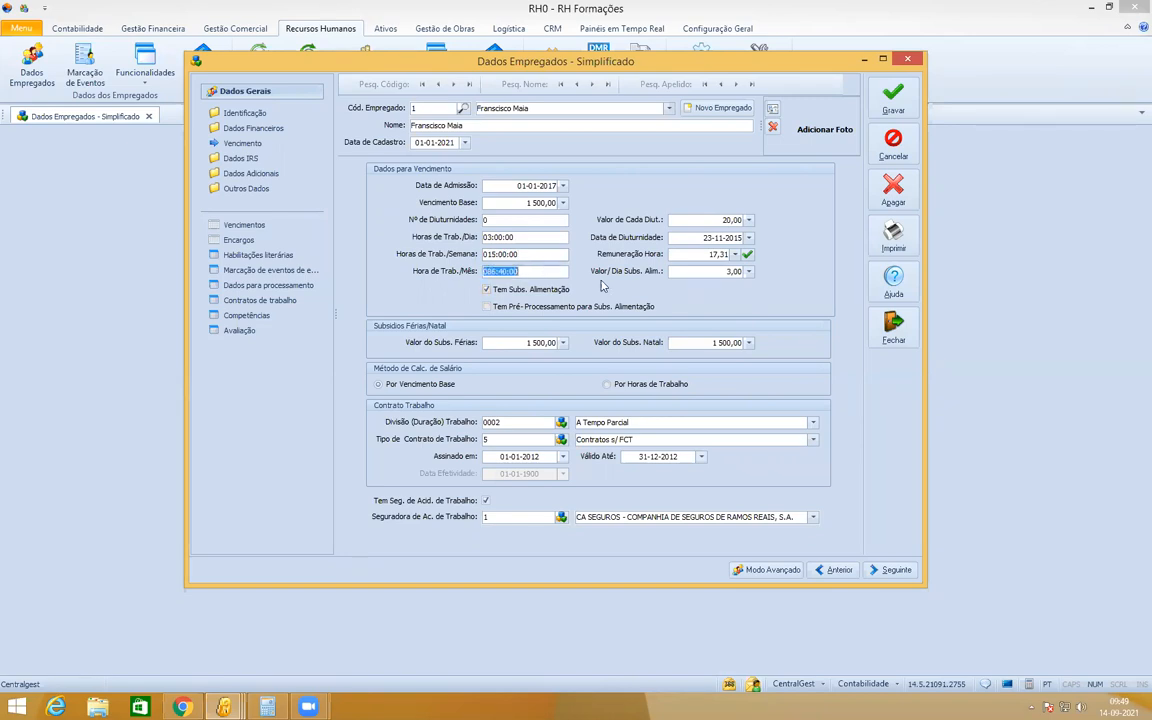
key("Tab")
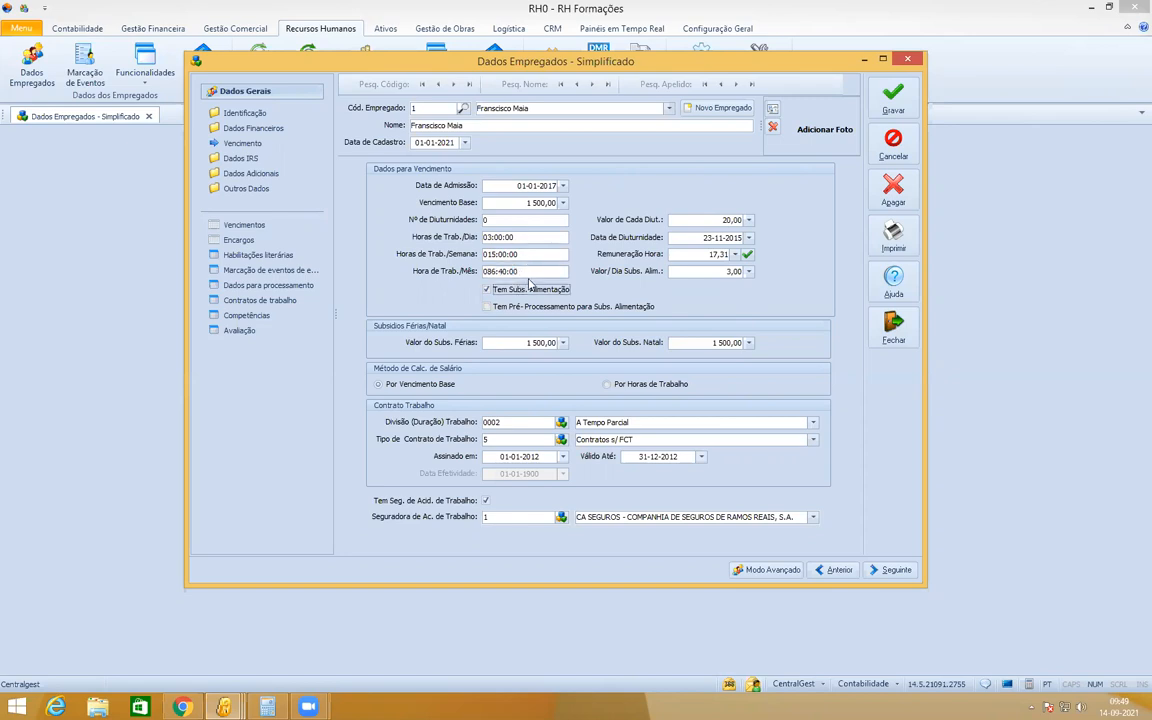
key("shift+Tab")
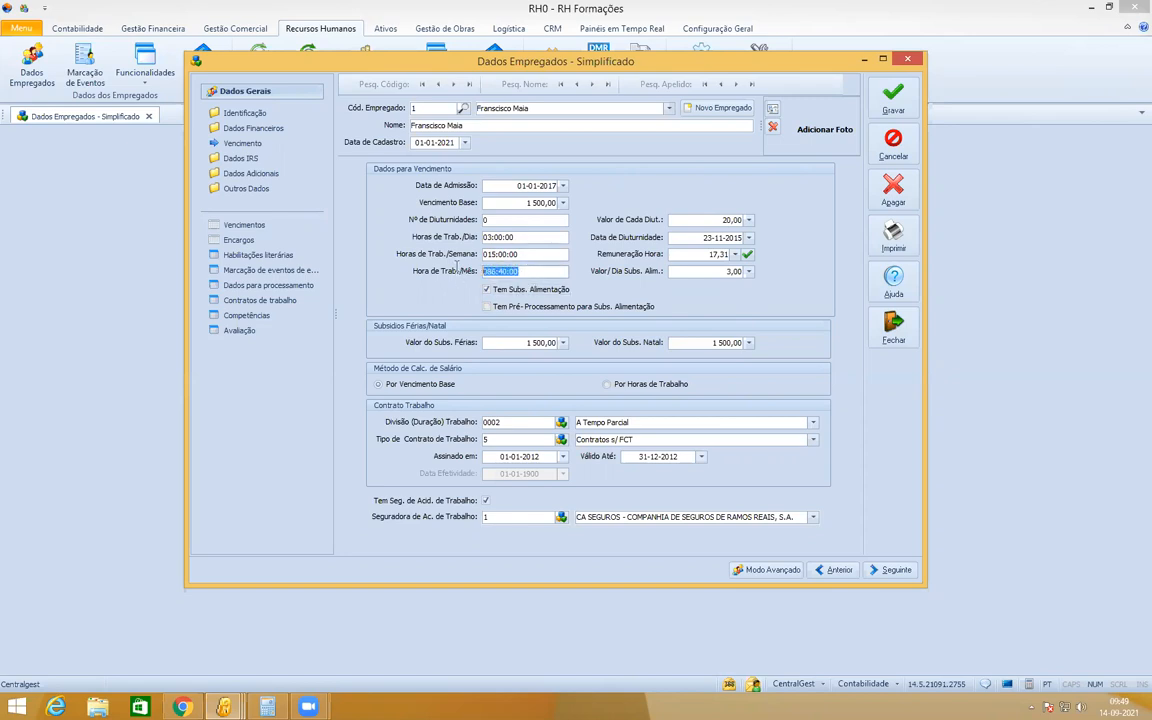
Recalculate the monthly working hours from the daily and weekly hours and check the result.
left_click(528, 237)
key("Tab")
left_click(520, 271)
left_click_drag(520, 271, 455, 274)
Set the daily hours to 04:00:00 and the weekly hours to 020:00:00, and recalculate the monthly hours.
left_click_drag(526, 237, 450, 244)
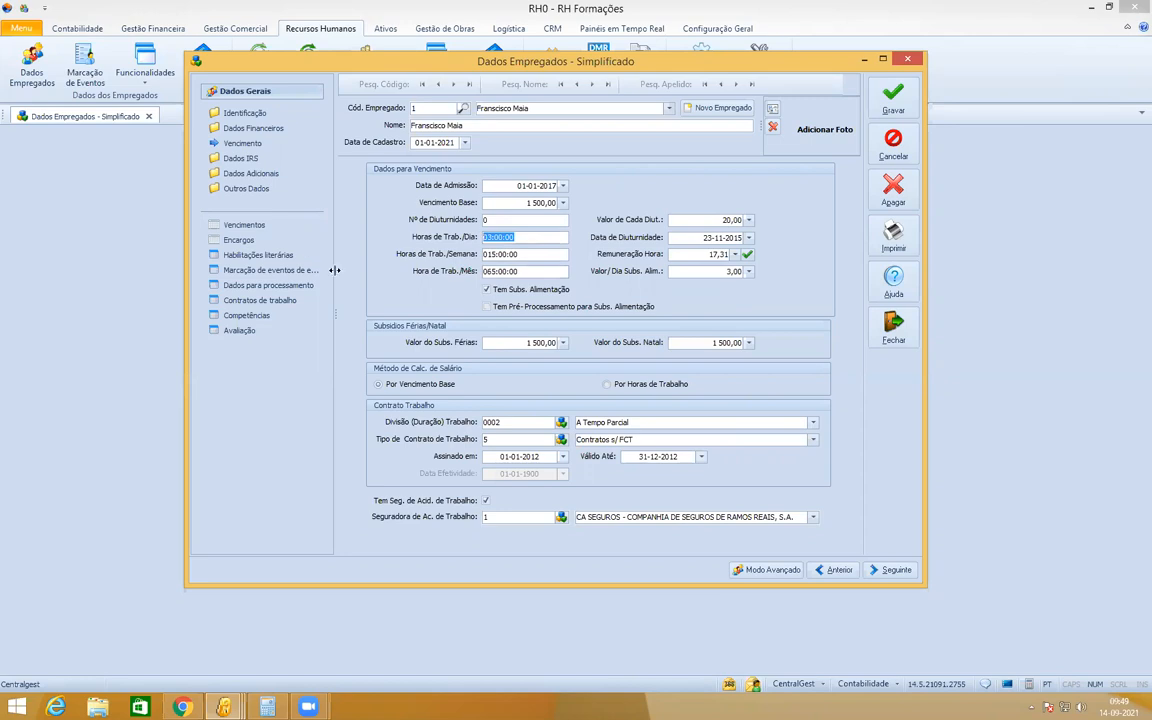
type("04:00:00")
key("Tab")
type("020:00:00")
key("Tab")
key("Tab")
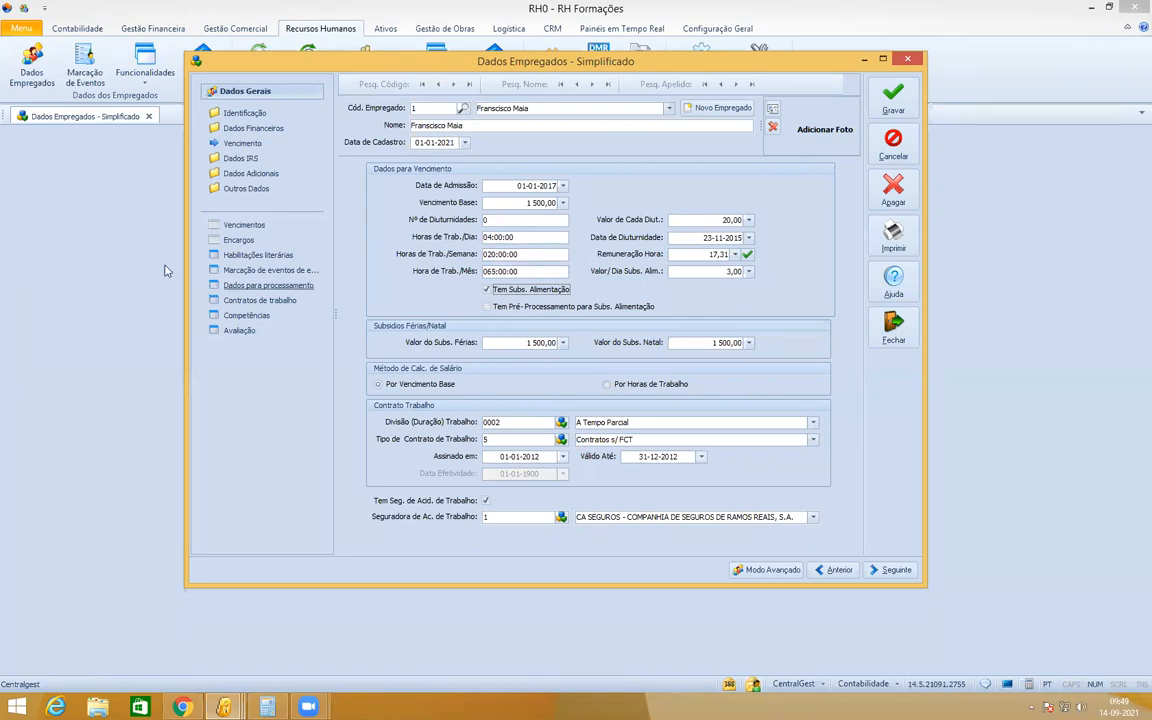
left_click(518, 237)
key("Tab")
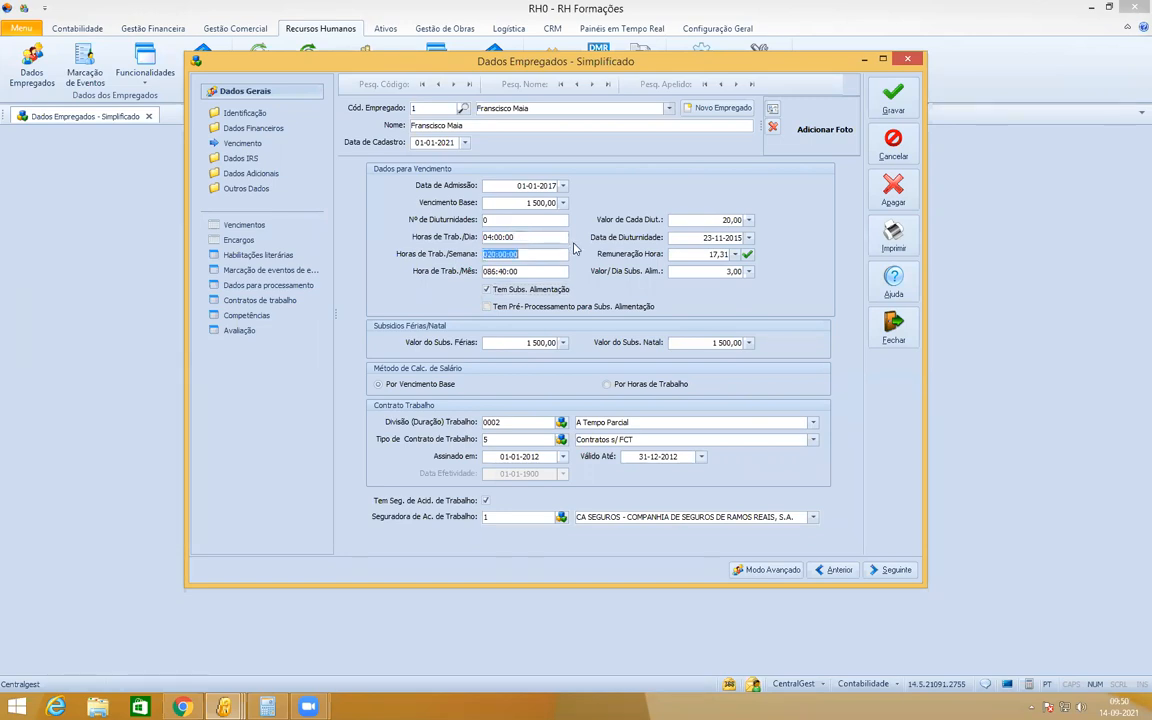
key("Tab")
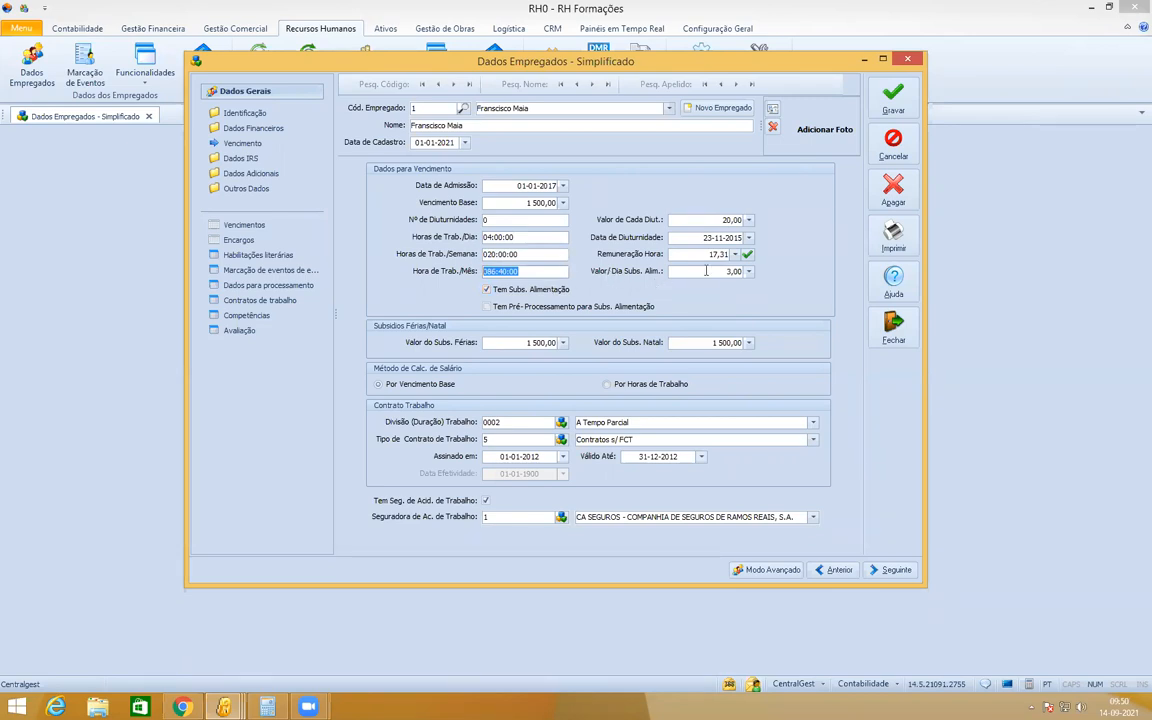
Review the meal and holiday allowances, base salary, daily hours and work duration division of this employee.
key("Tab")
type("3")
key("Tab")
key("Tab")
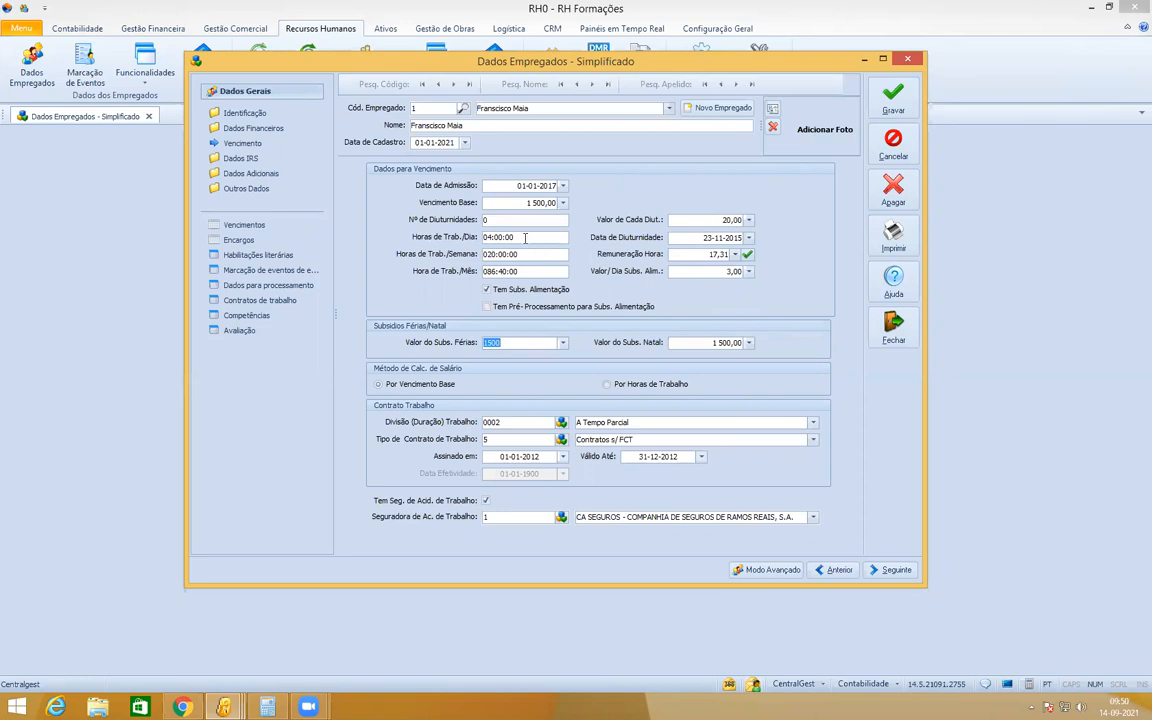
left_click(506, 204)
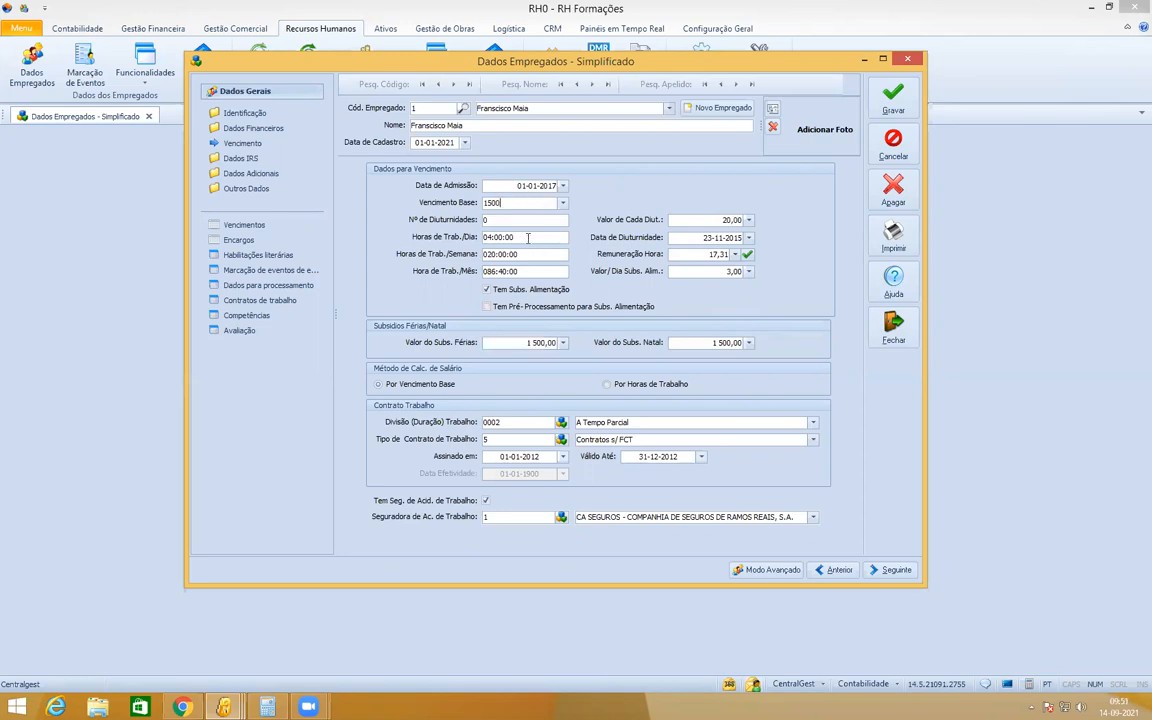
left_click(525, 238)
left_click(505, 423)
left_click_drag(717, 66, 641, 85)
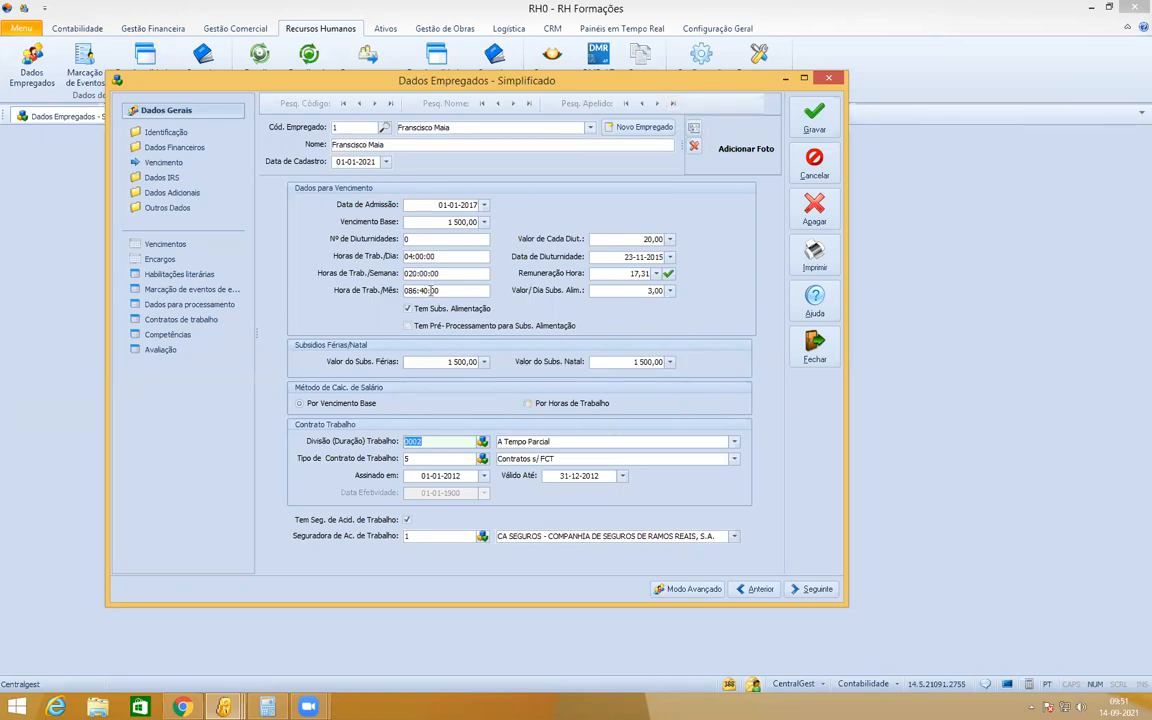
left_click(458, 258)
Load employee 2 without saving the changes to employee 1, and check the daily hours and work duration division.
left_click(347, 126)
type("2")
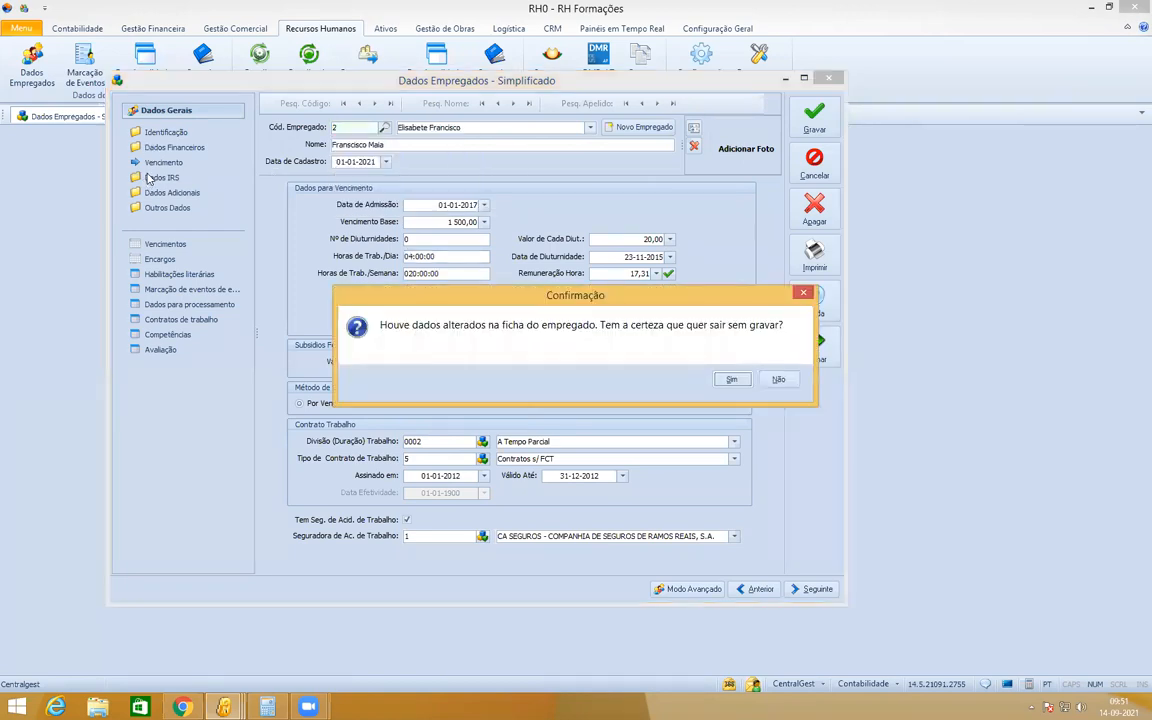
key("Return")
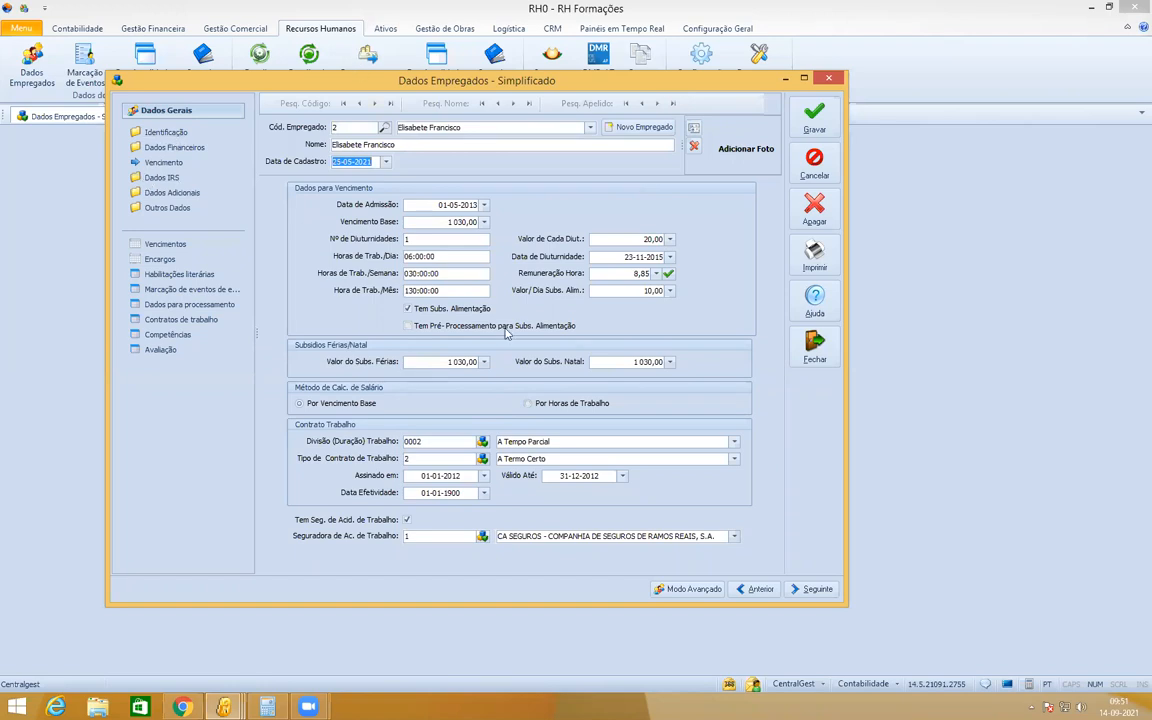
left_click(458, 256)
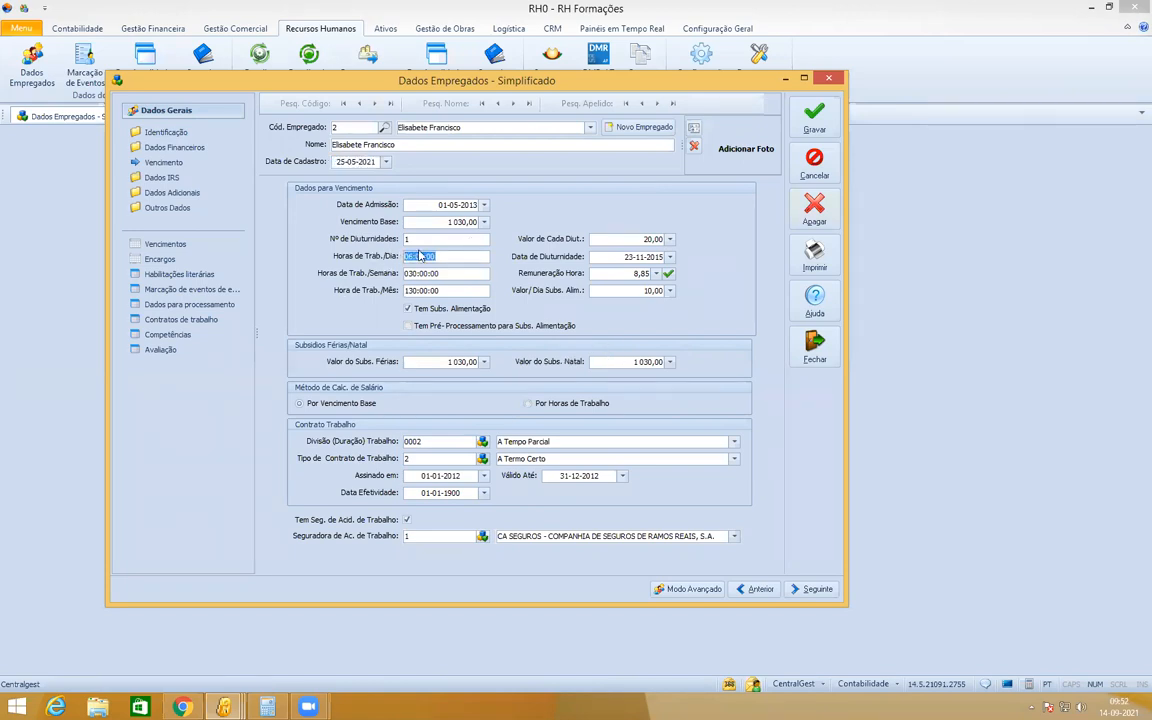
key("alt+Tab")
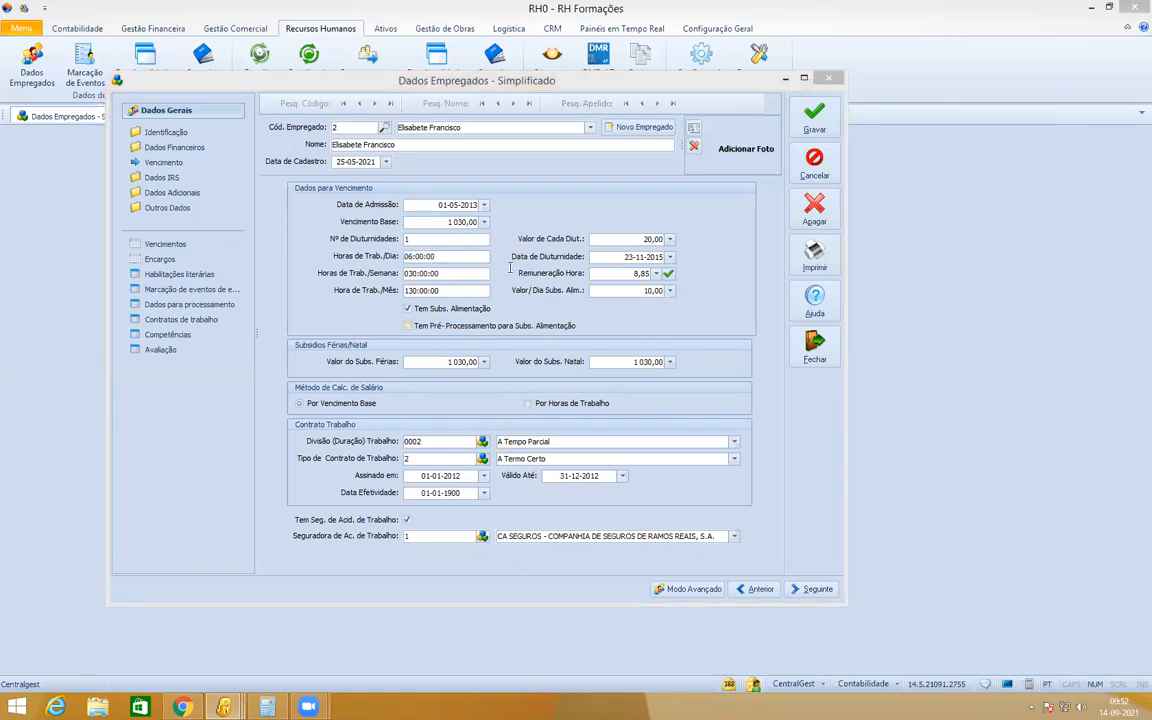
left_click(456, 256)
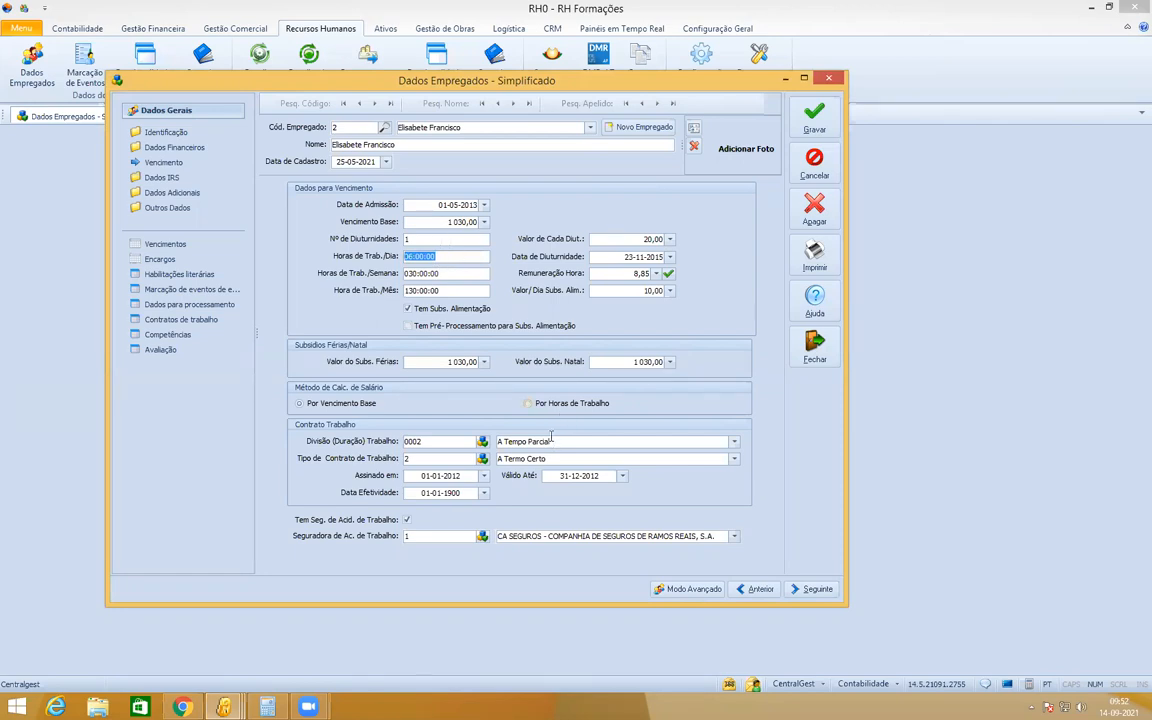
left_click(441, 441)
key("XF86AudioRaiseVolume")
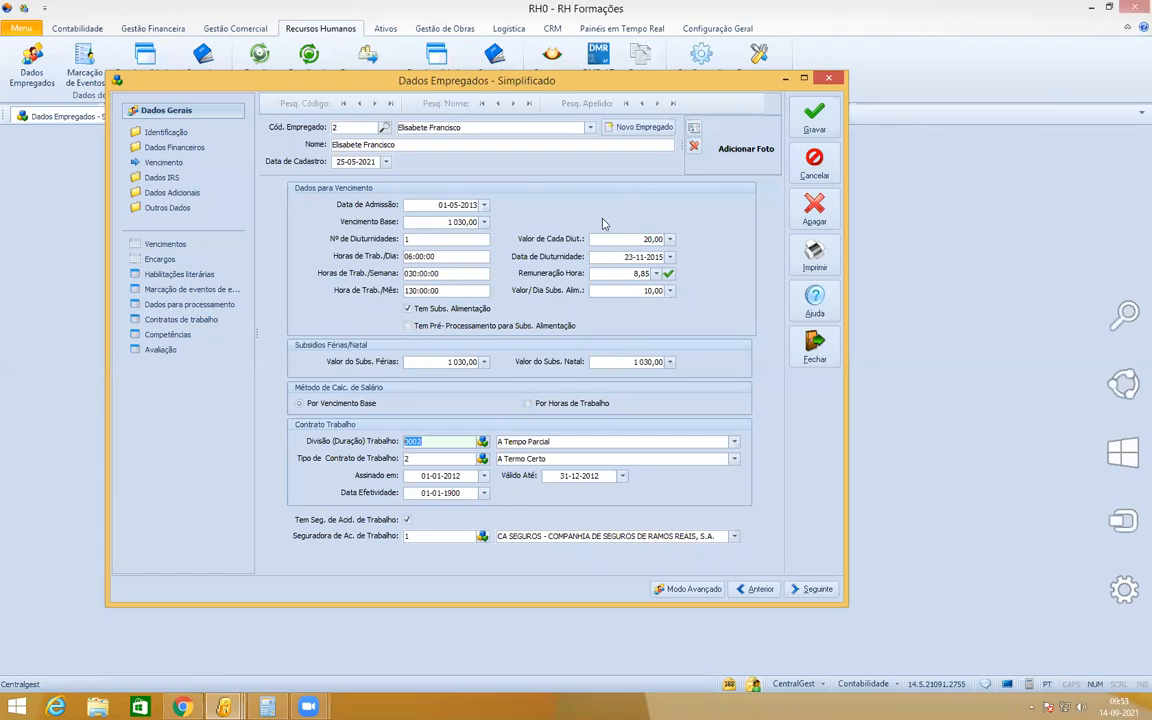
Review employee 2's daily, weekly and monthly hours, hourly pay and work duration division.
left_click_drag(442, 256, 359, 259)
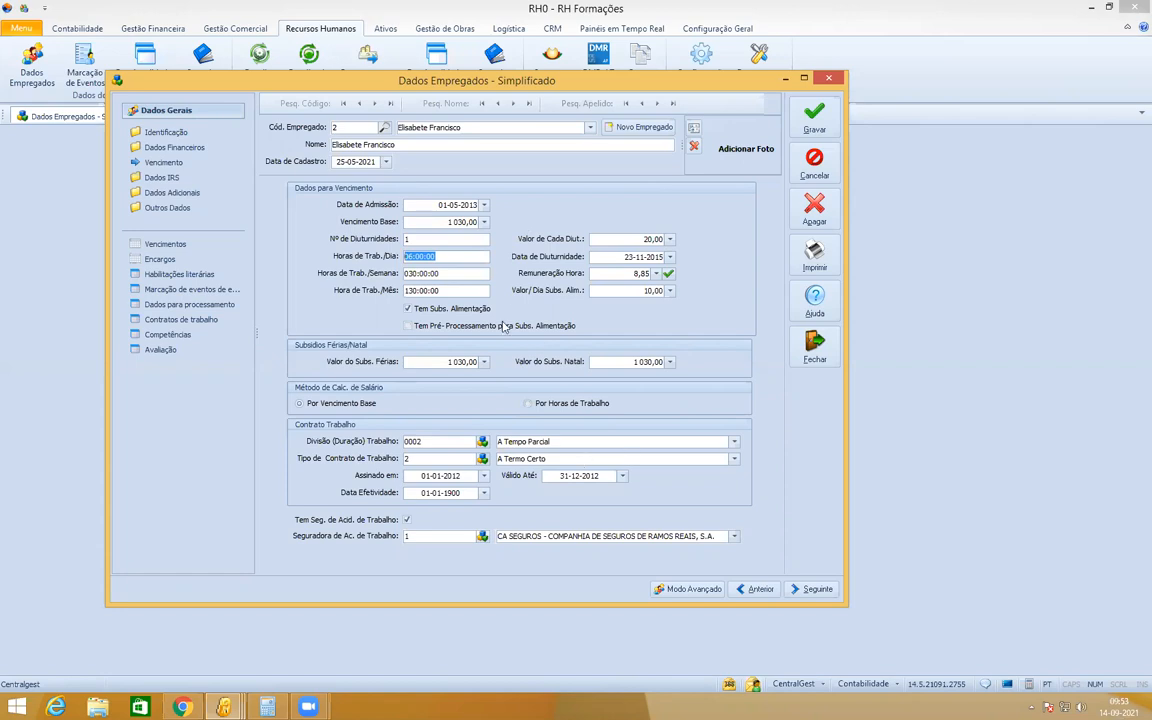
left_click_drag(440, 273, 391, 276)
left_click_drag(466, 291, 393, 291)
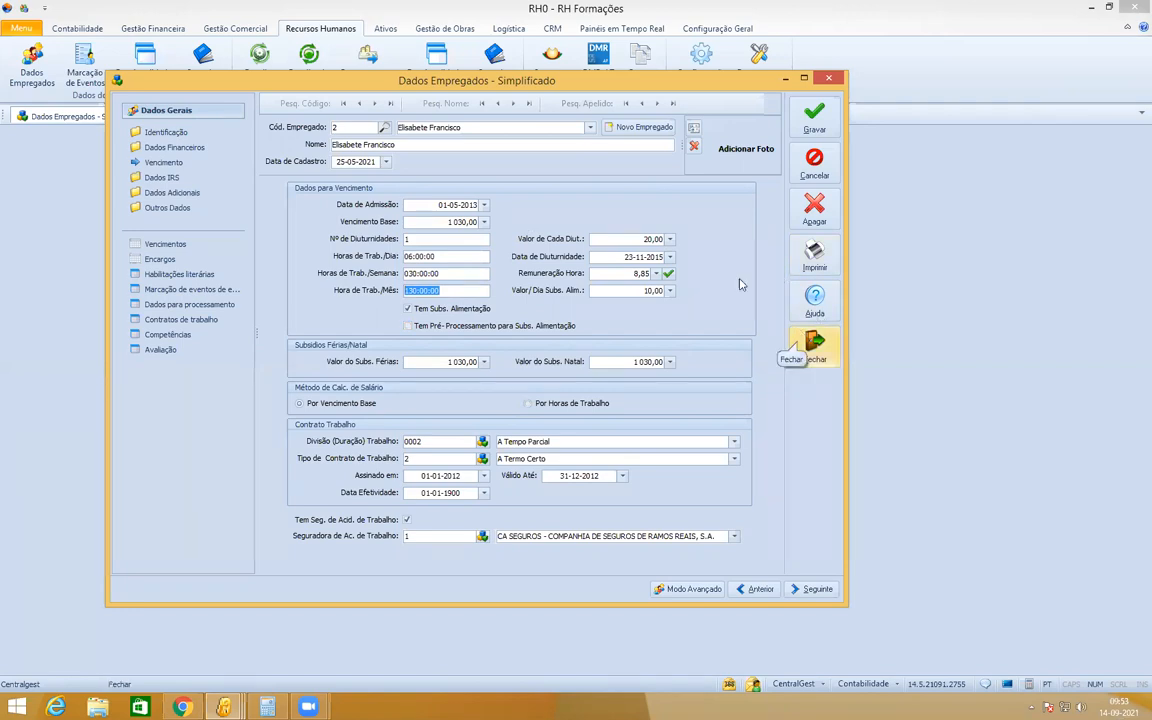
left_click(614, 274)
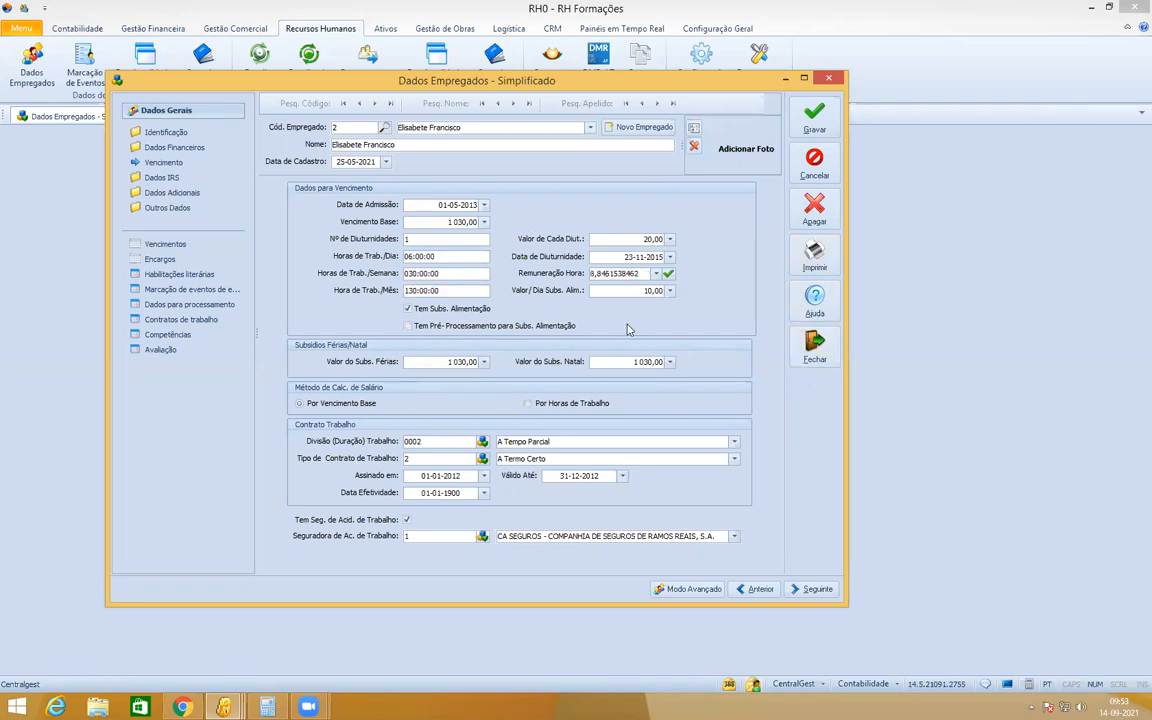
left_click(443, 440)
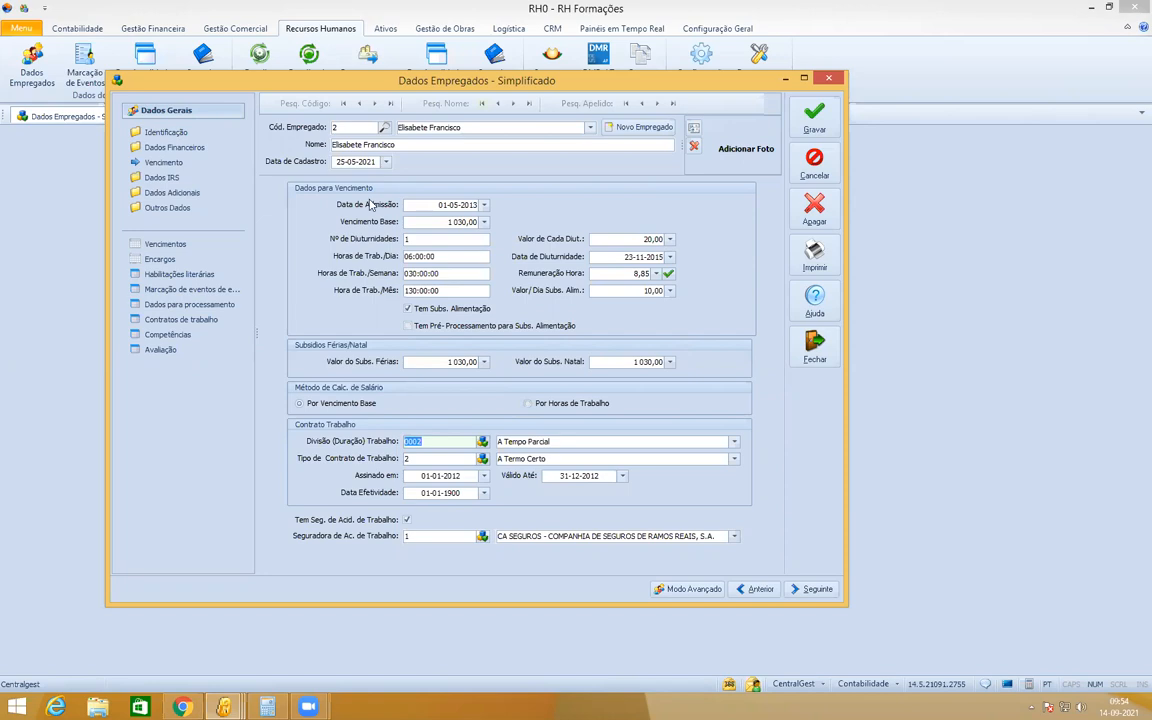
Load employee 3 and review the daily and weekly working hours and the work duration division.
left_click(341, 130)
type("3")
key("Tab")
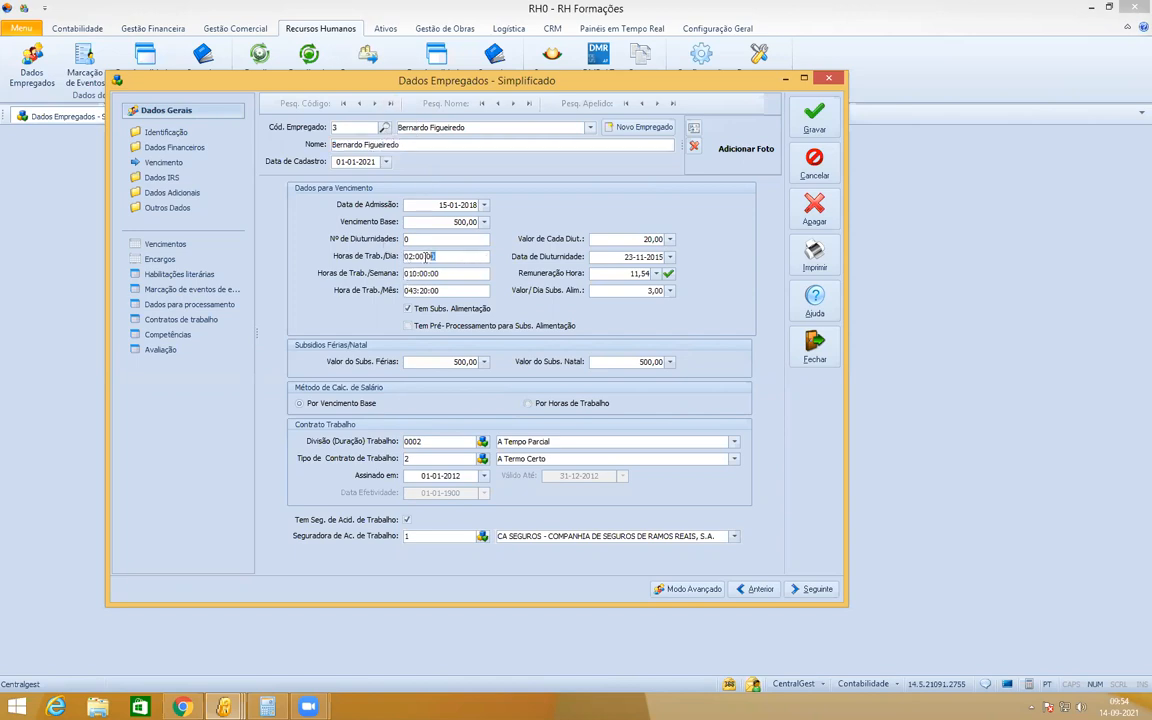
left_click(388, 258)
left_click(375, 279)
left_click(433, 443)
Load employee 4 and review the base salary and the daily and weekly working hours.
left_click(348, 127)
type("4")
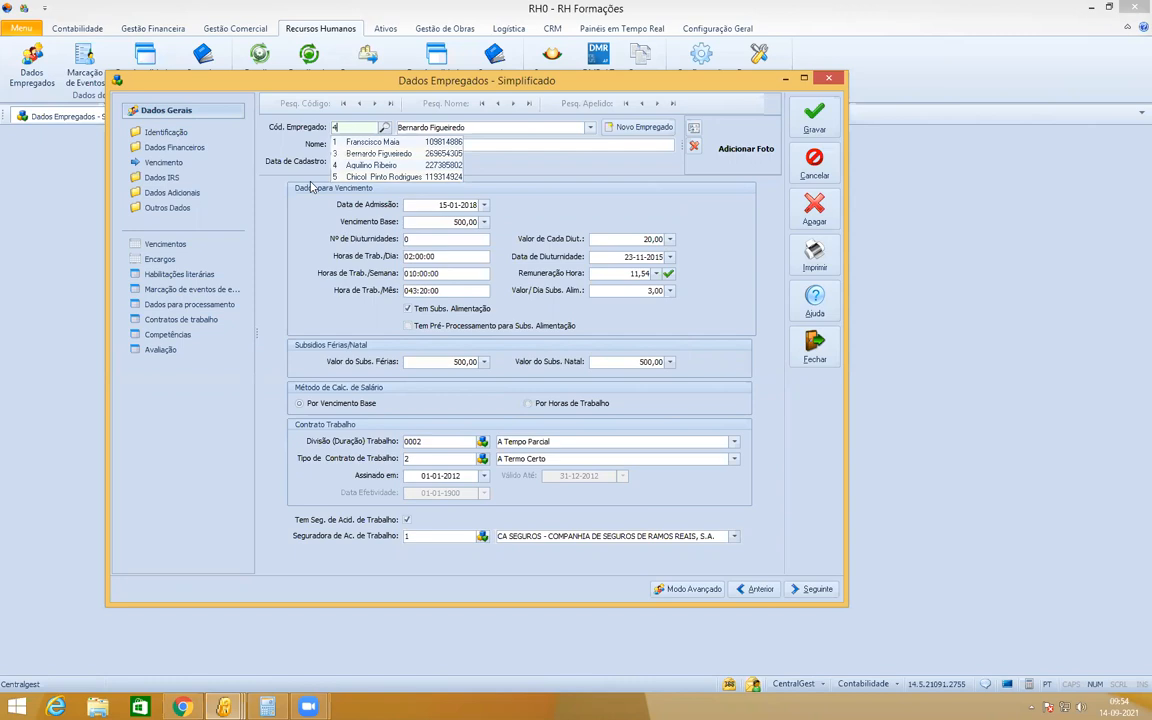
key("Tab")
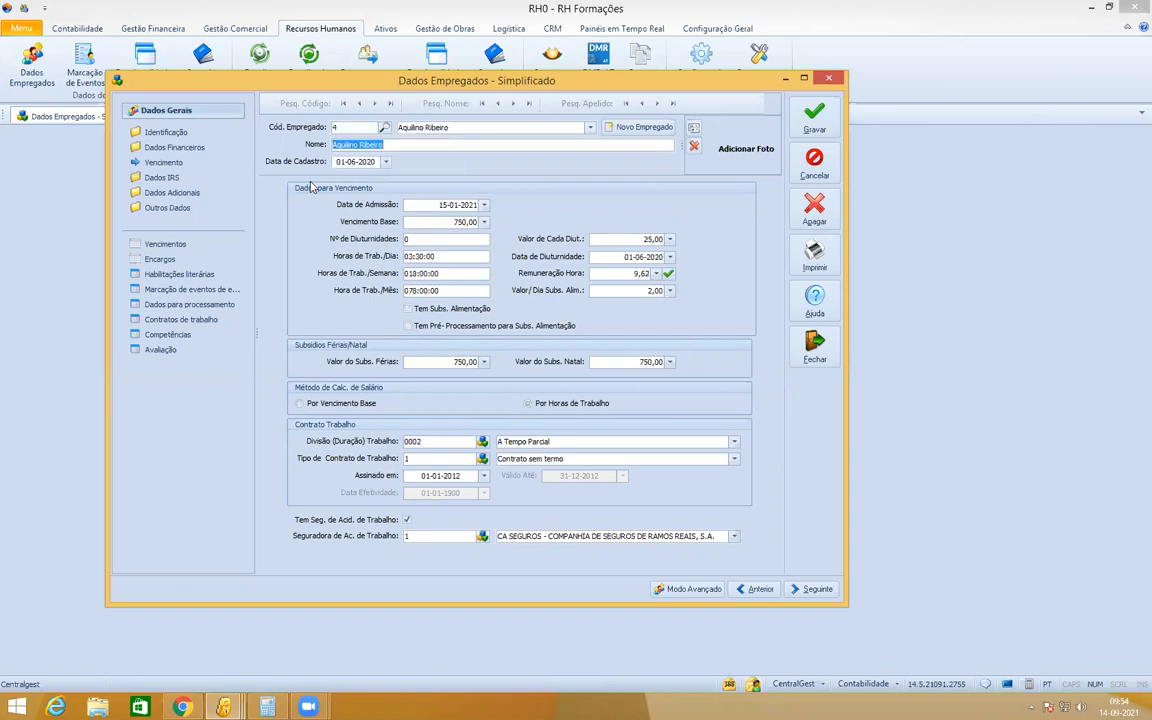
left_click(419, 222)
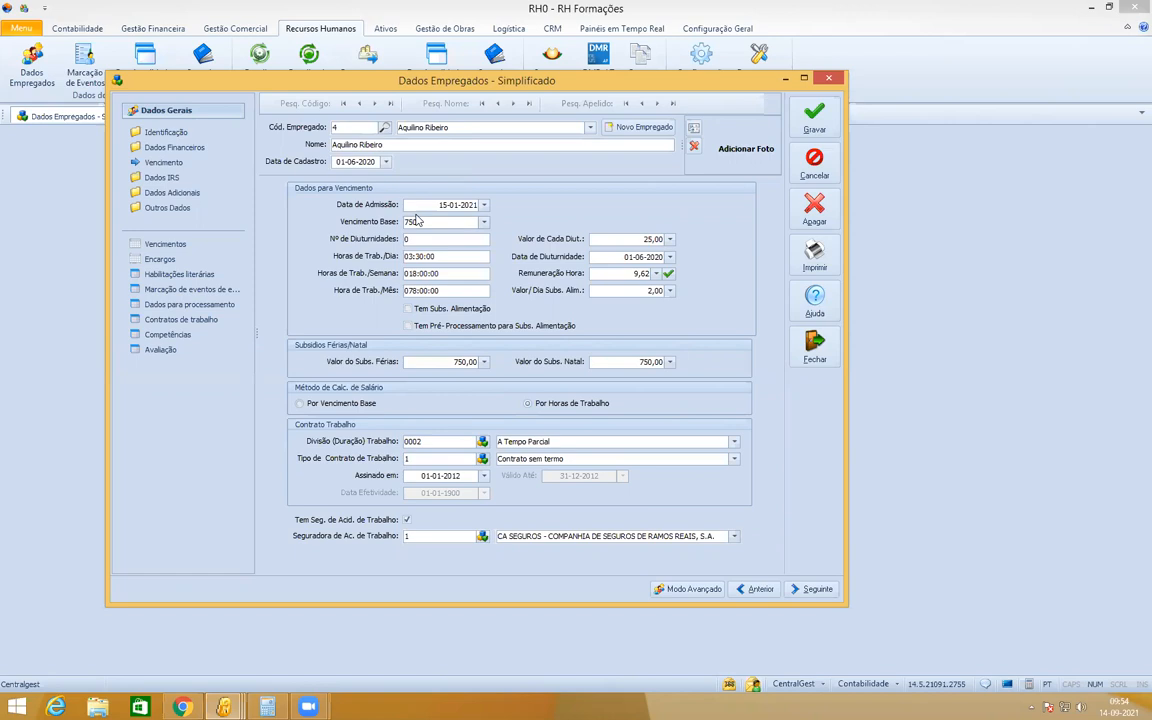
left_click_drag(441, 256, 375, 256)
left_click_drag(440, 273, 392, 257)
Switch the salary calculation method between Por Vencimento Base and Por Horas de Trabalho, ending on Por Horas de Trabalho.
left_click(565, 404)
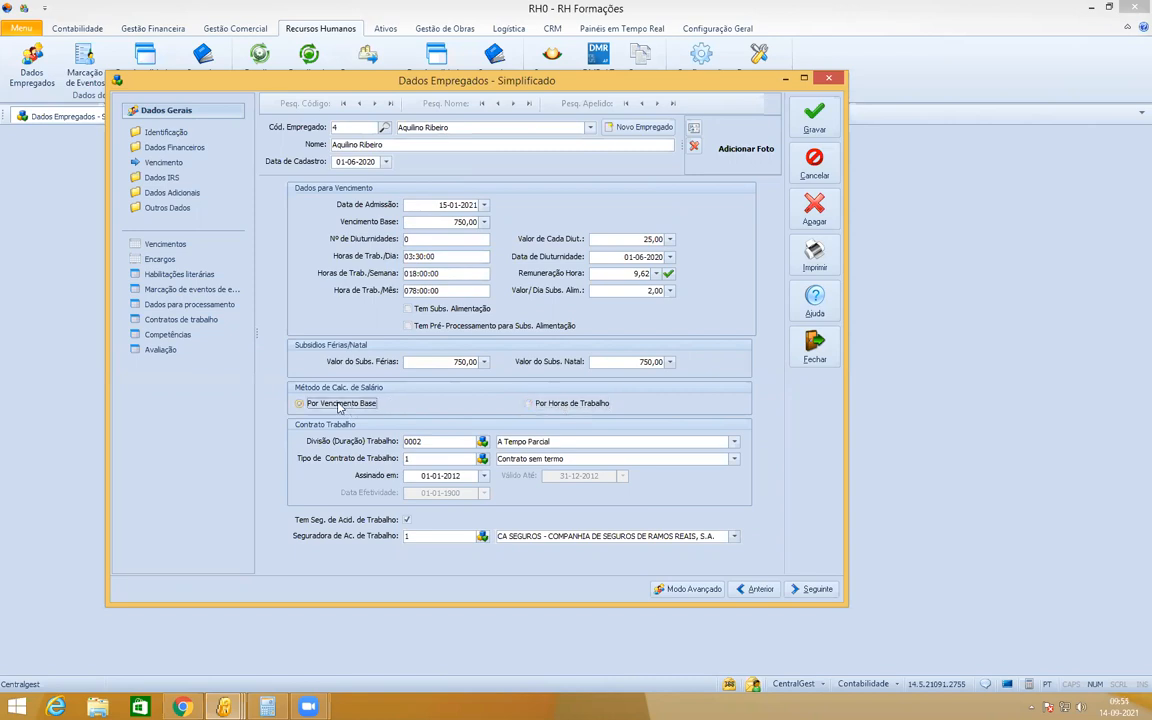
left_click(578, 403)
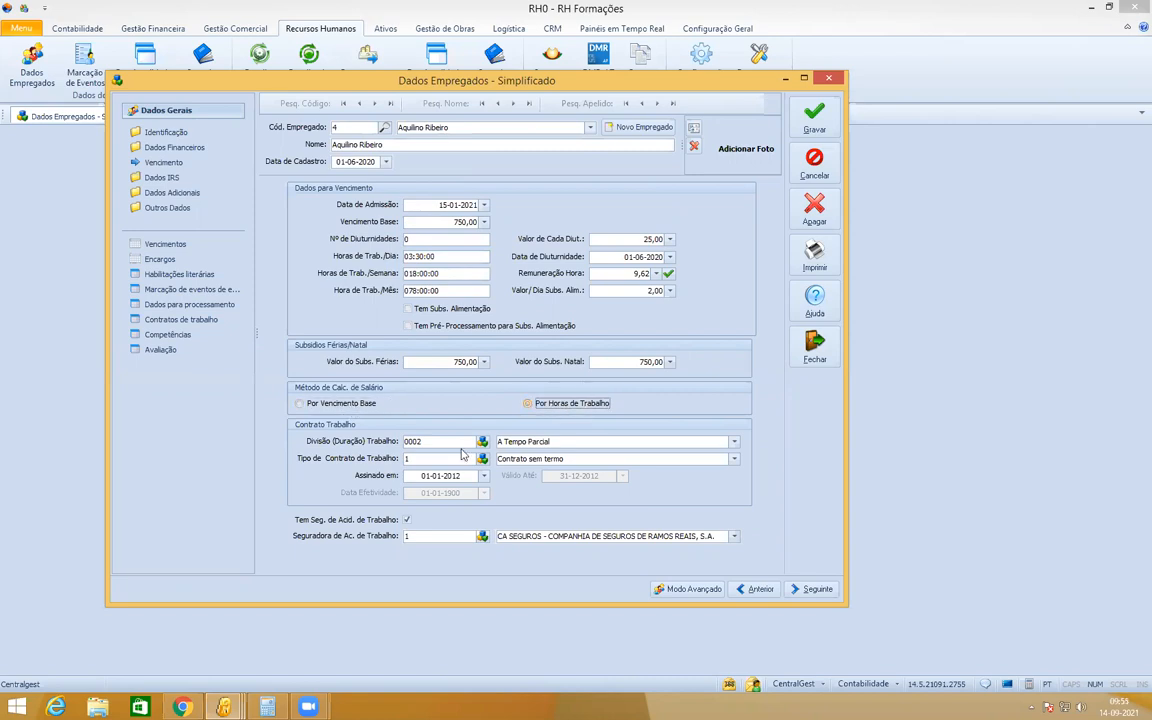
key("Tab")
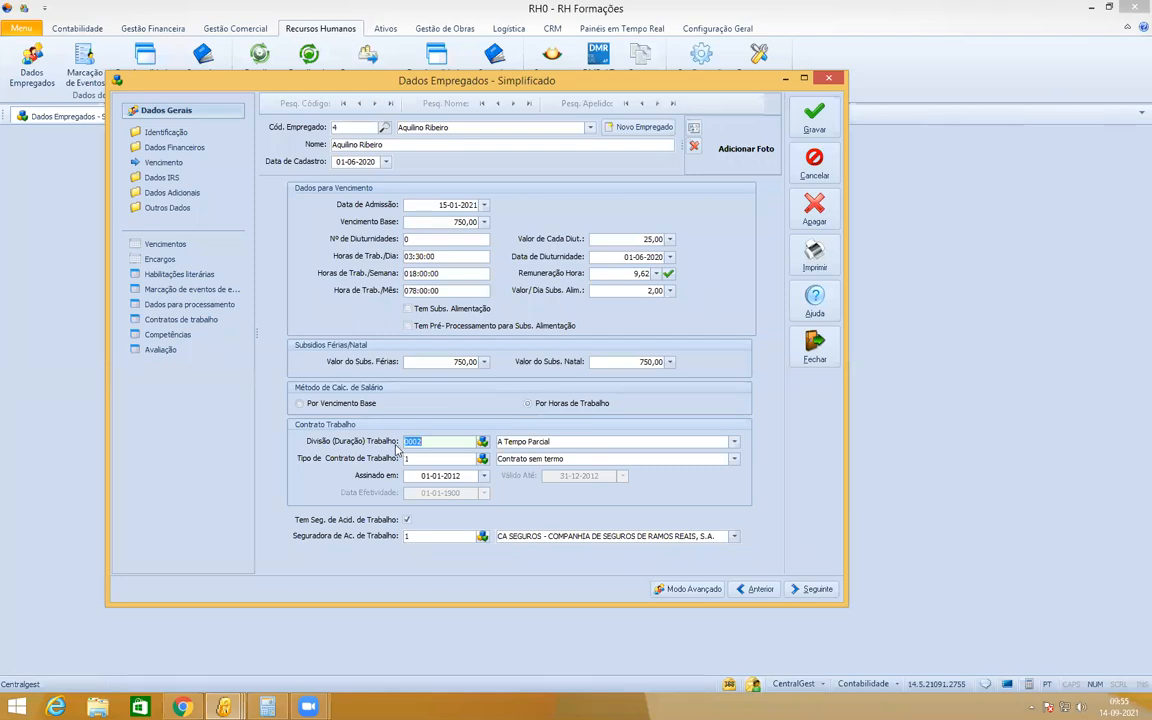
left_click(302, 403)
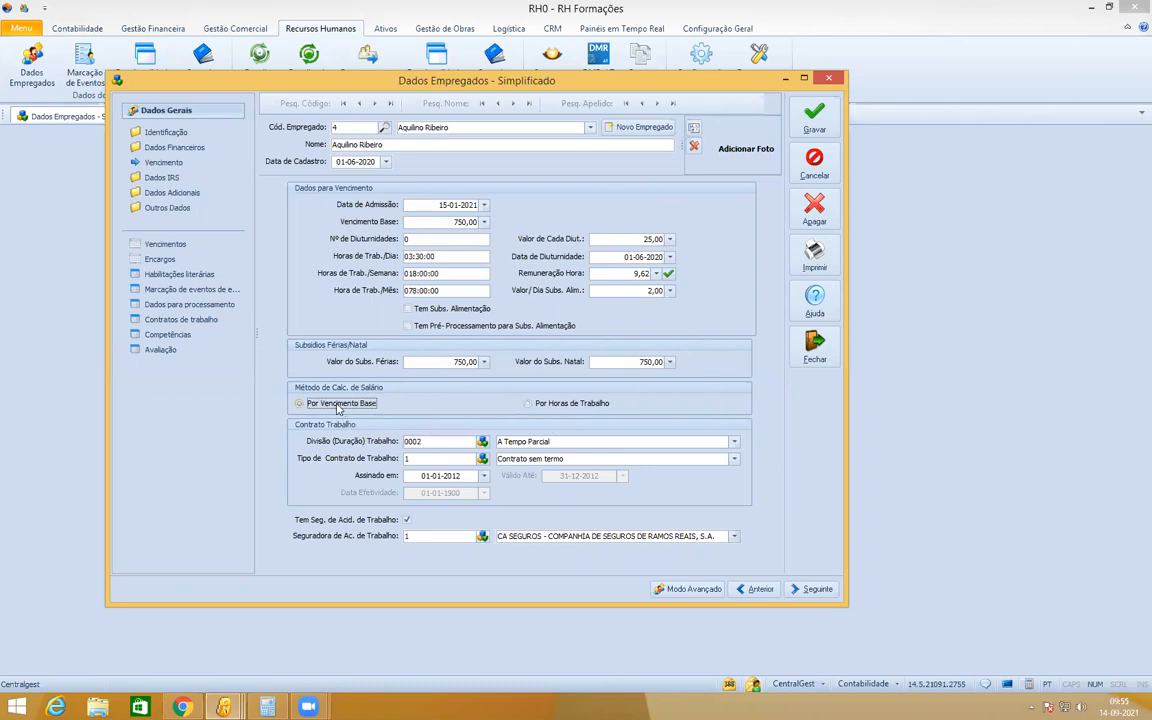
left_click(562, 405)
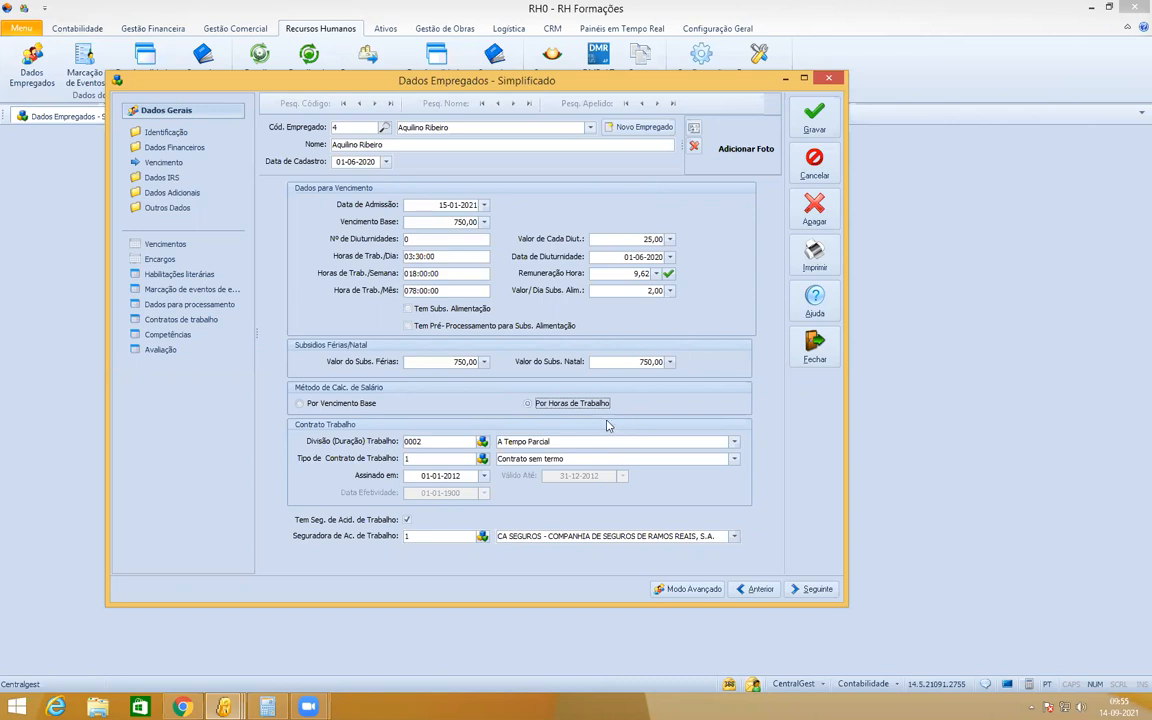
key("Tab")
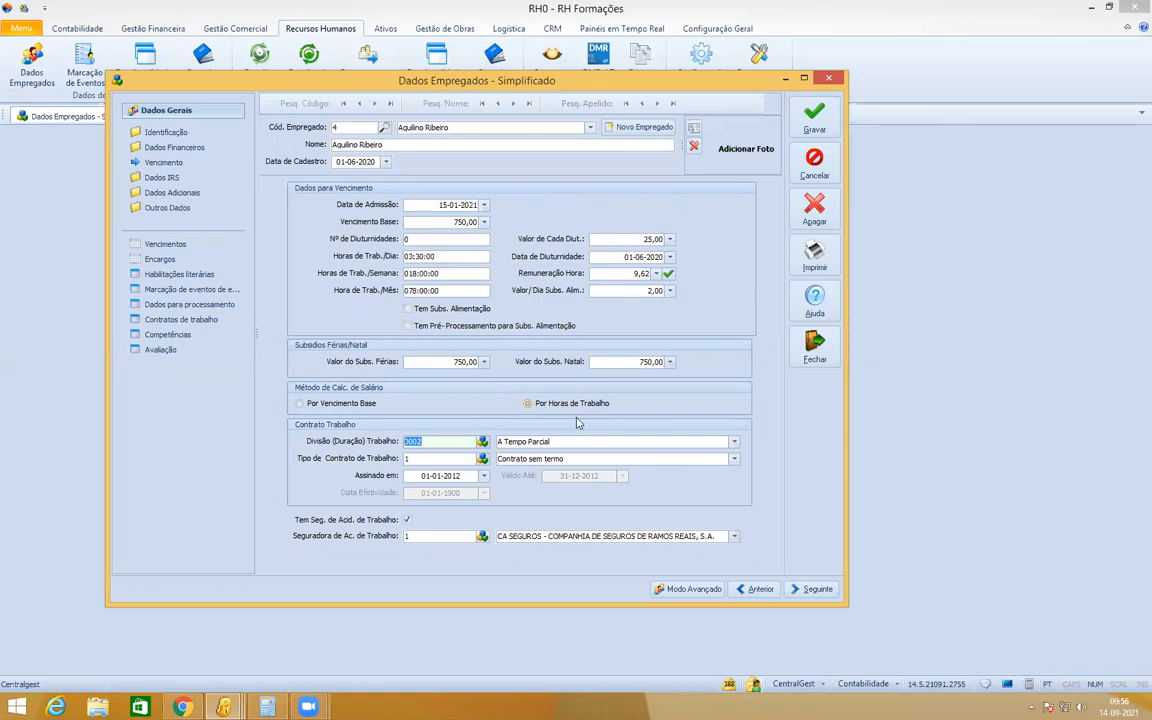
Compare employee 4's exact hourly pay with the base salary.
left_click(640, 273)
double_click(640, 273)
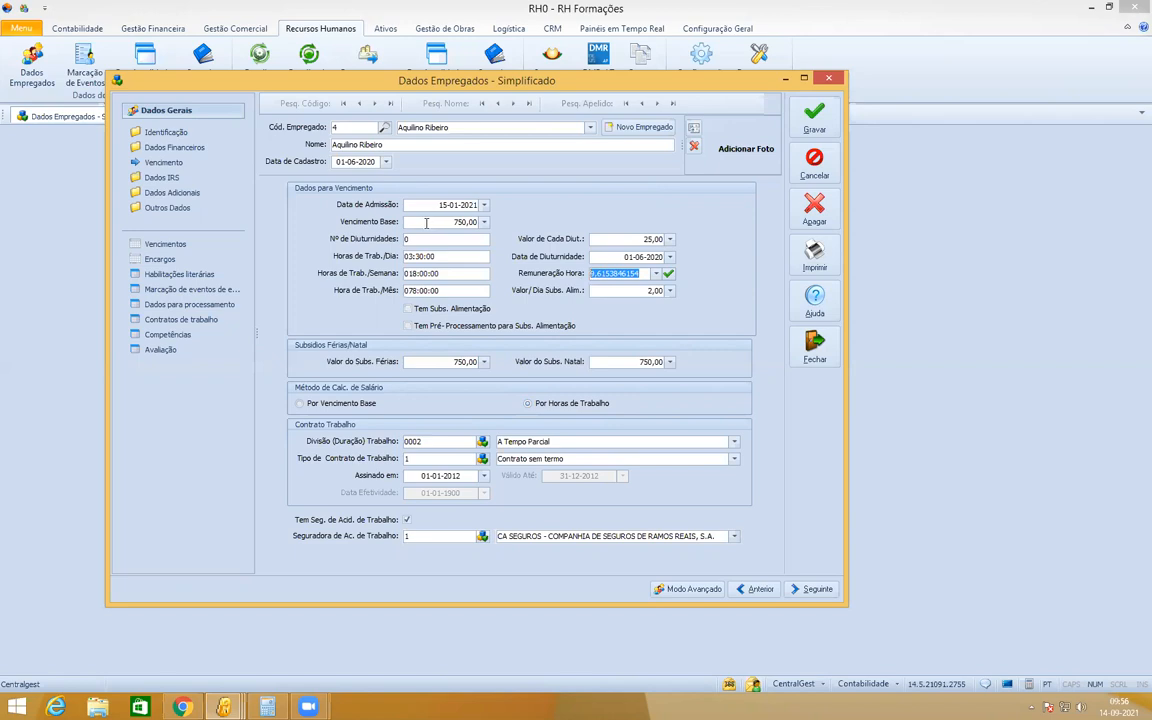
left_click(425, 222)
left_click_drag(404, 226, 388, 223)
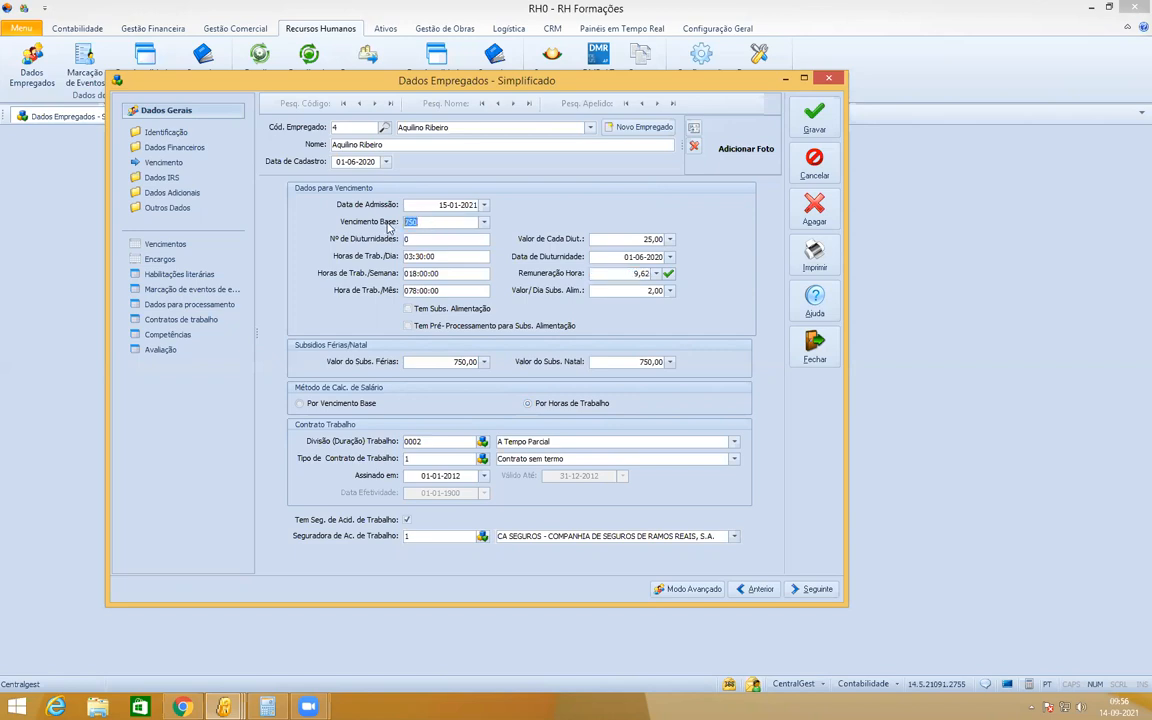
Set employee 4's hourly pay (Remuneração Hora) to 10.
left_click(620, 275)
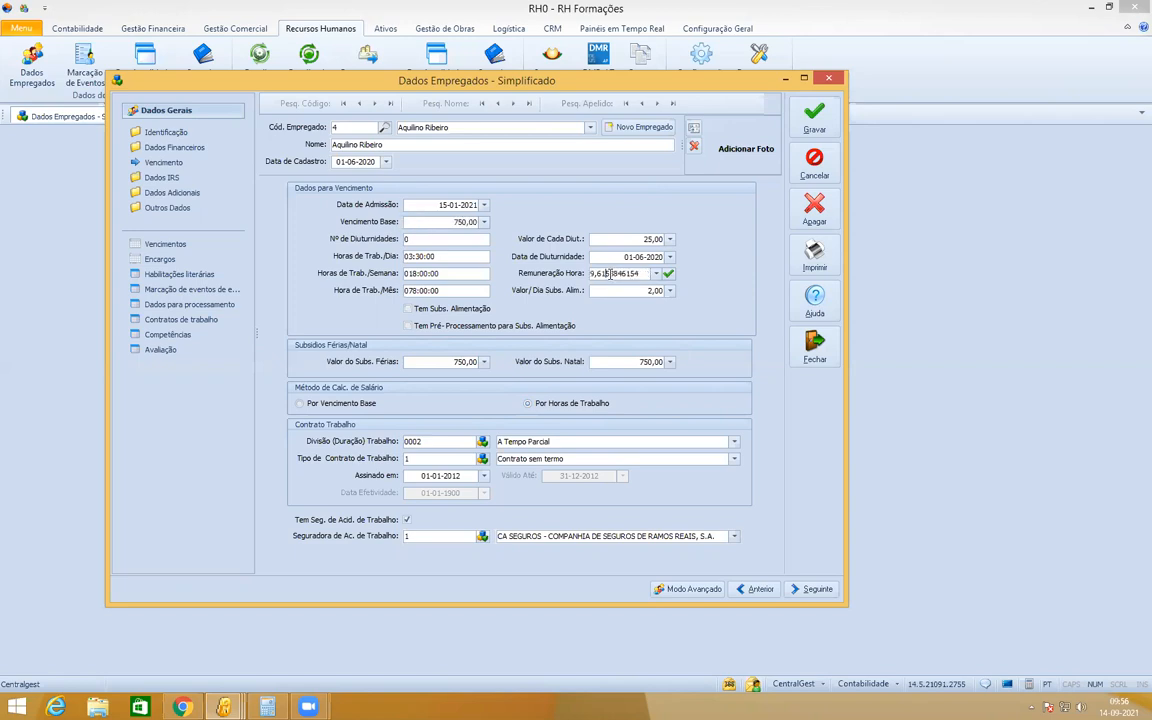
left_click_drag(642, 274, 510, 284)
type("10")
key("Tab")
key("Tab")
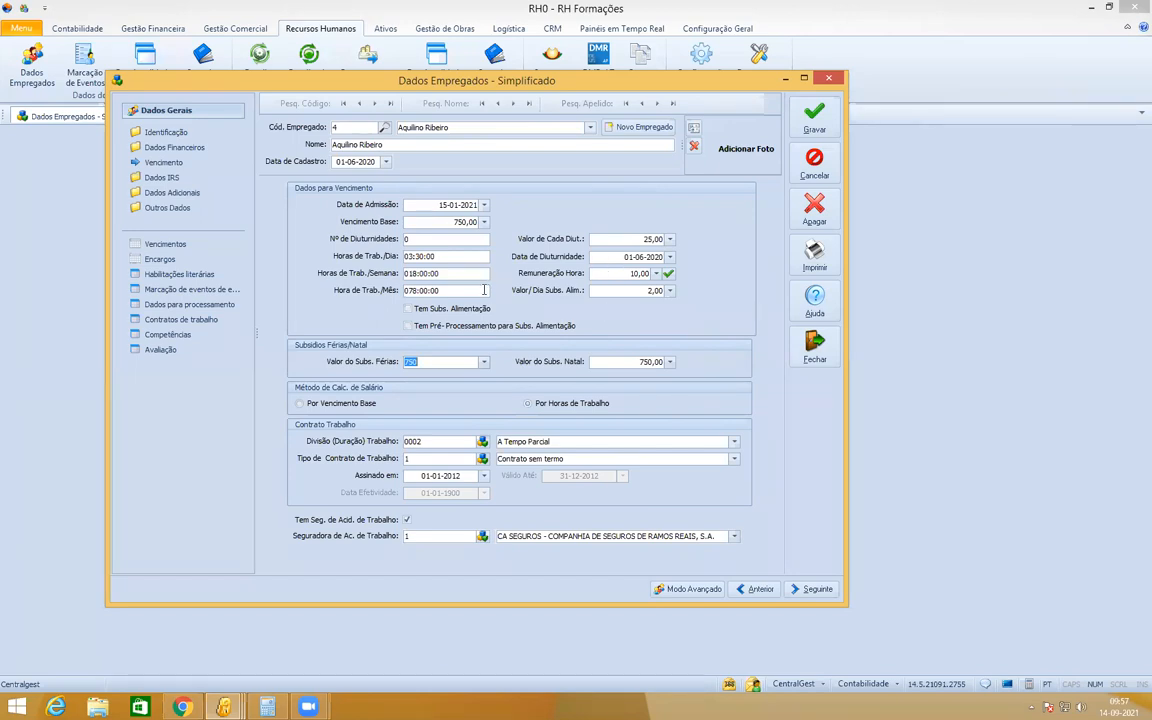
Review employee 4's daily hours and salary calculation method, and close the record without saving the hourly pay change.
left_click(459, 258)
left_click(527, 402)
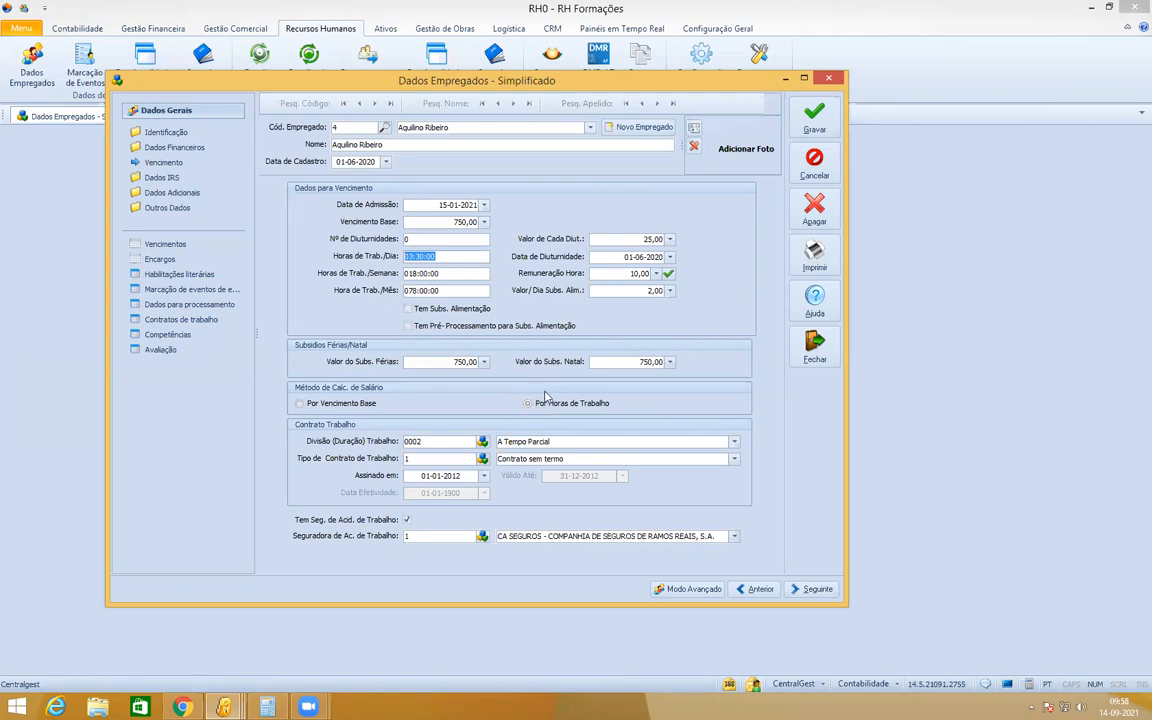
left_click(818, 347)
left_click(729, 377)
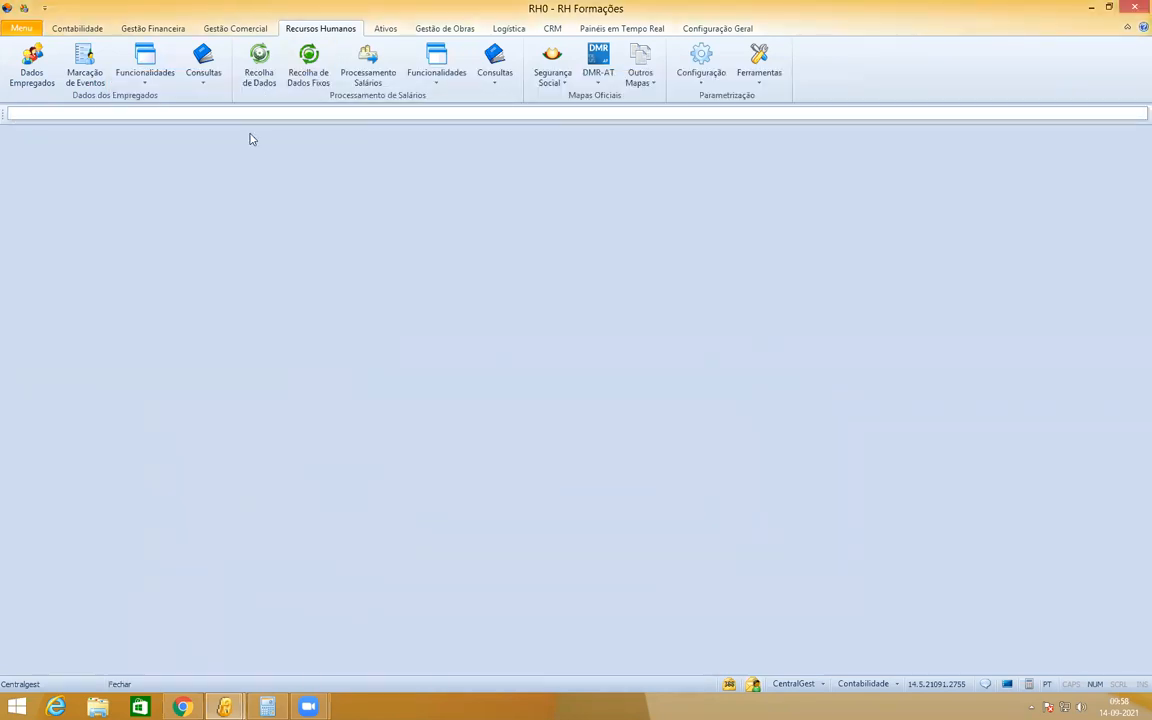
In Recolha de Dados for August 2021, open employee 4's Abono entry 100 - Vencimento.
left_click(258, 62)
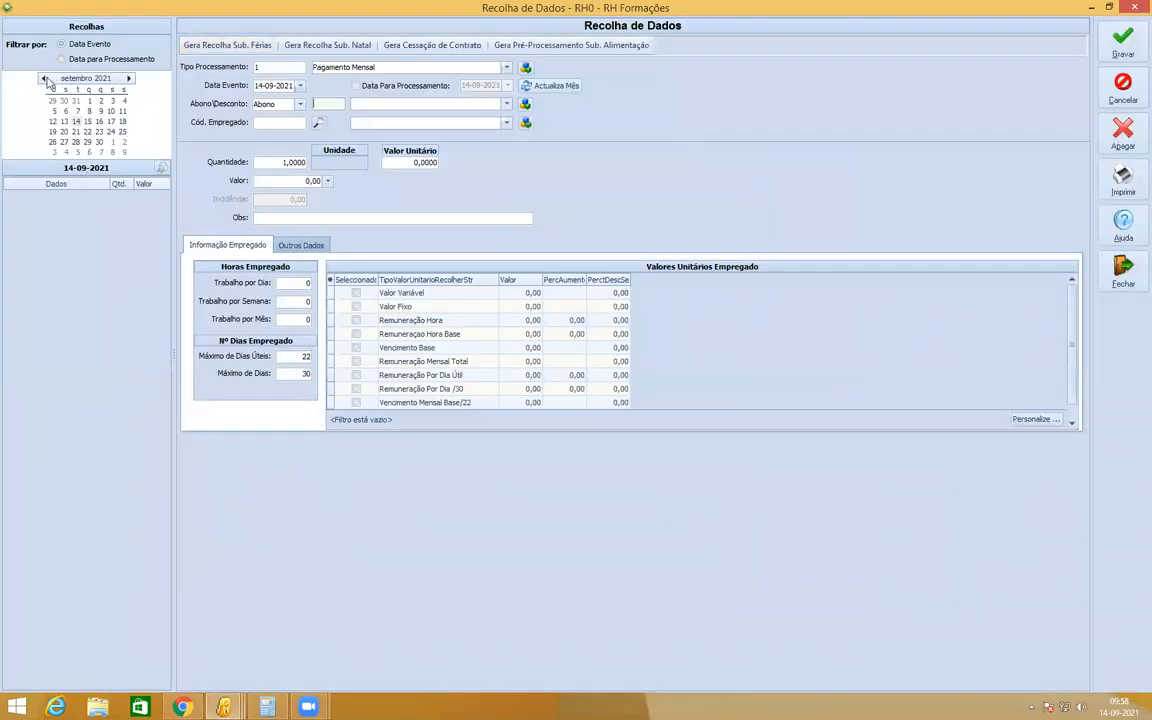
left_click(43, 78)
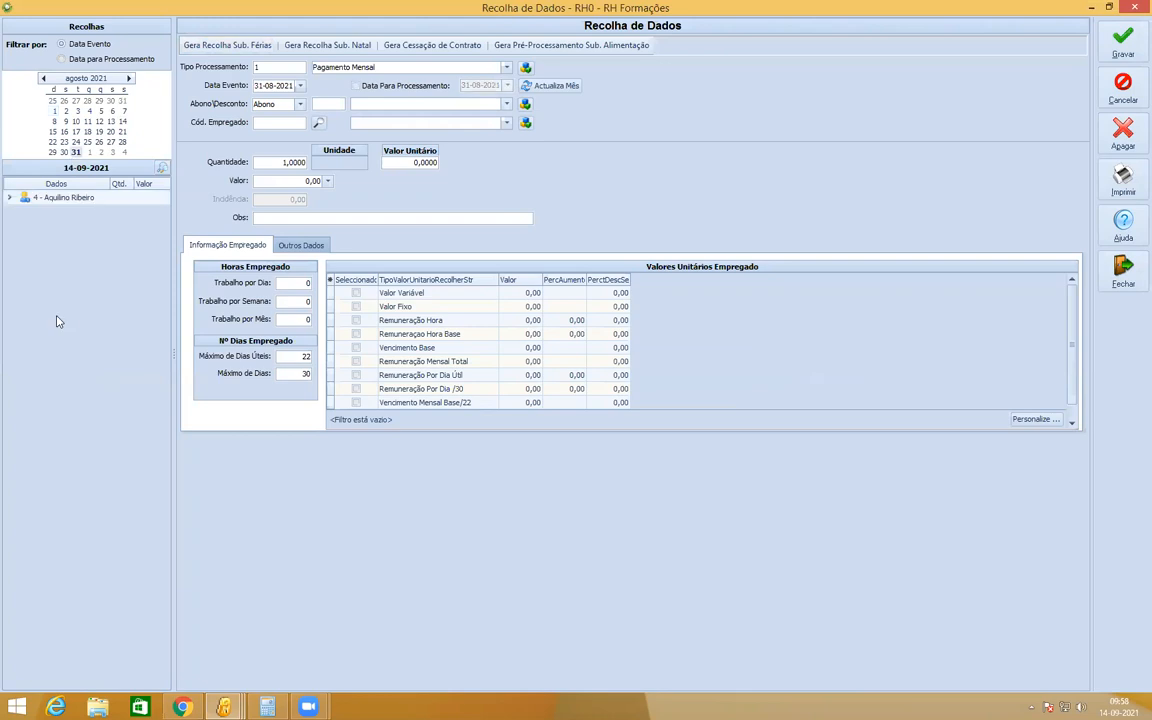
left_click(9, 197)
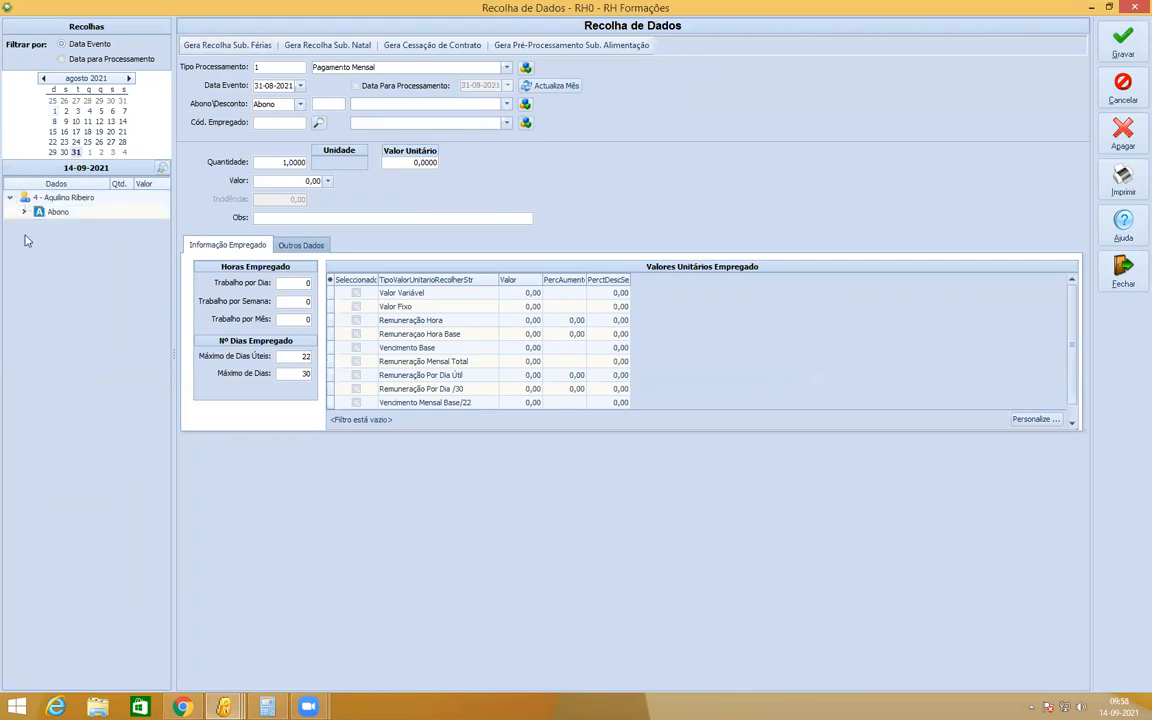
left_click(24, 212)
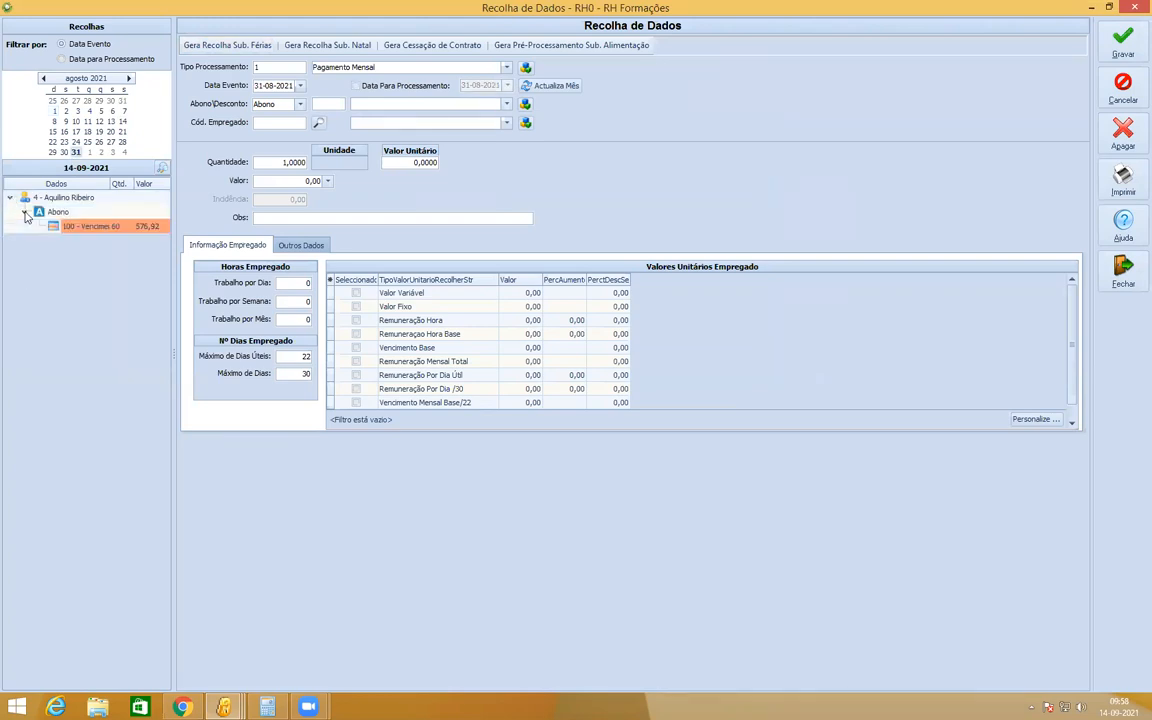
left_click(123, 227)
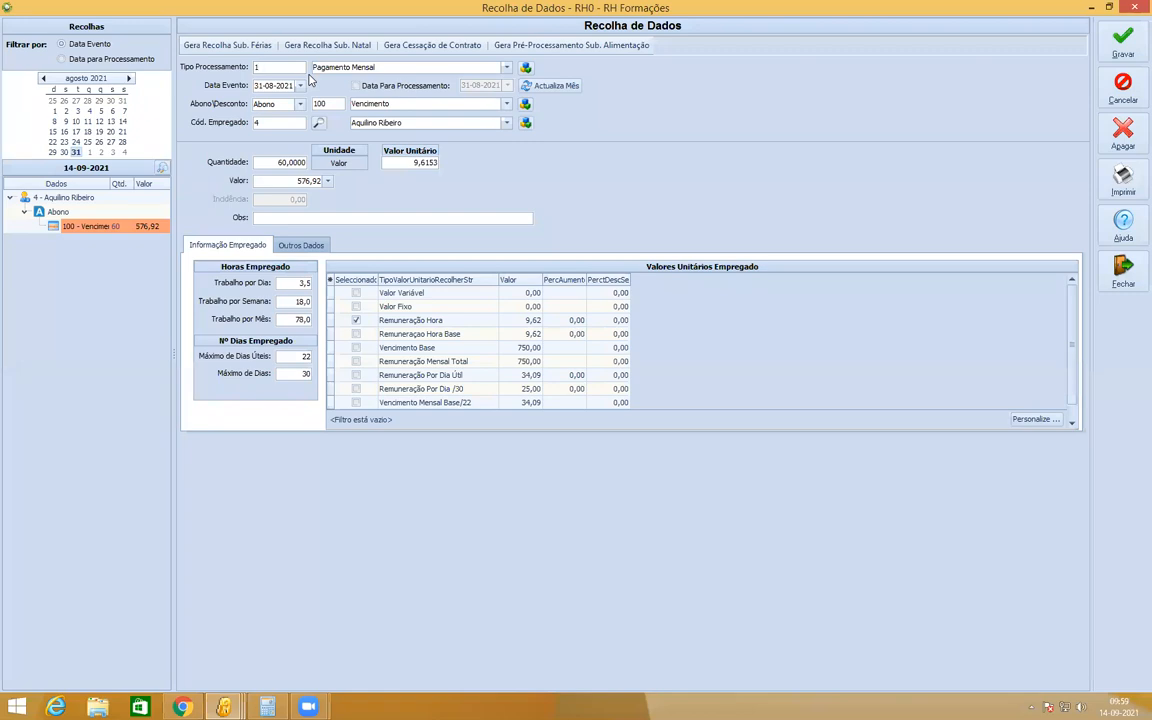
Examine the Vencimento entry's allowance code, employee code, quantity, total value and Remuneração Hora.
left_click_drag(345, 105, 246, 111)
left_click(261, 123)
left_click(296, 160)
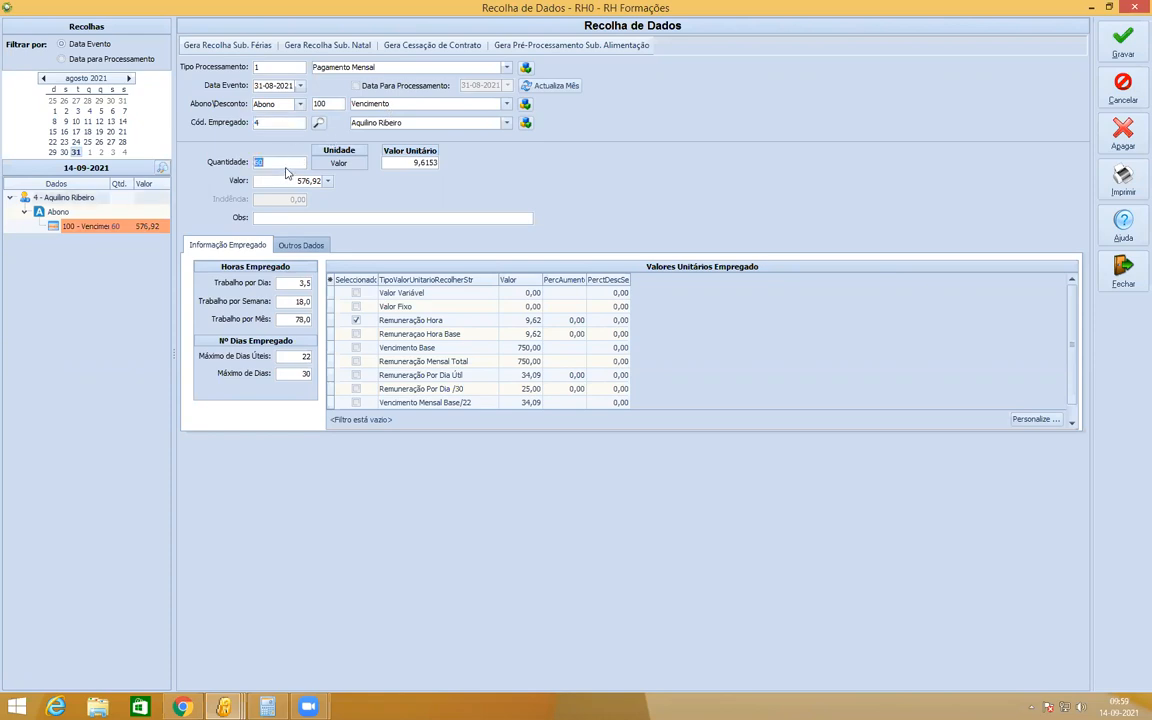
left_click(520, 321)
left_click(280, 180)
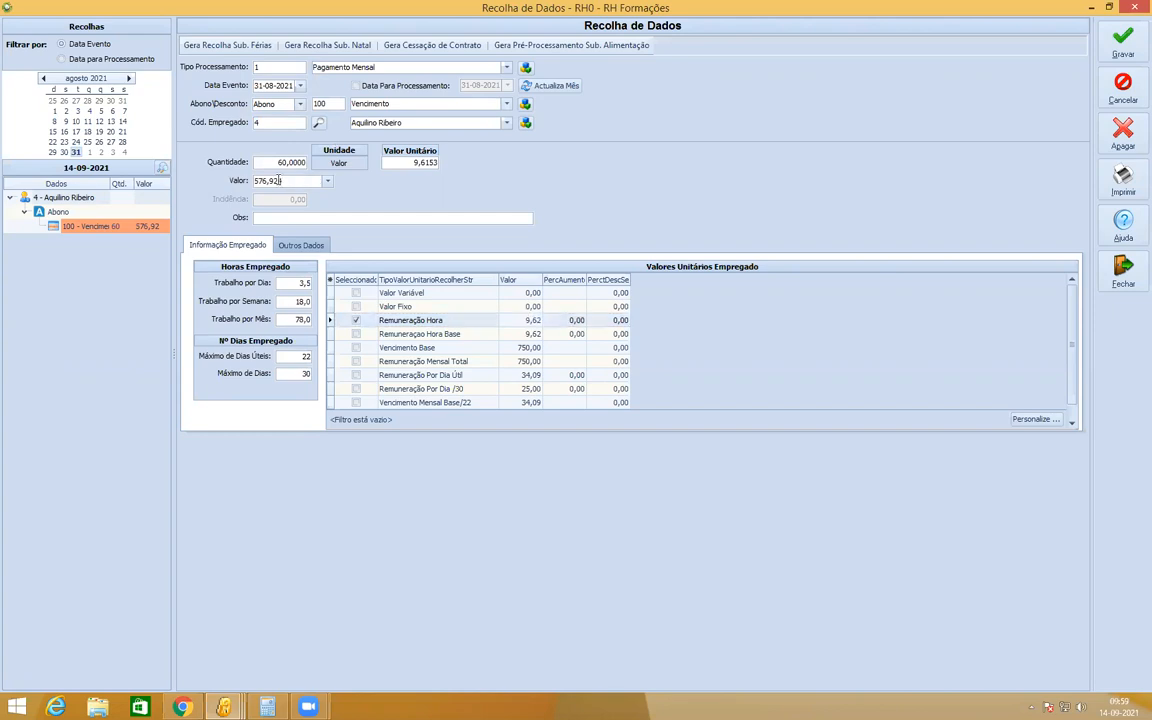
Set the Vencimento entry's quantity to 15.
left_click(342, 102)
key("Tab")
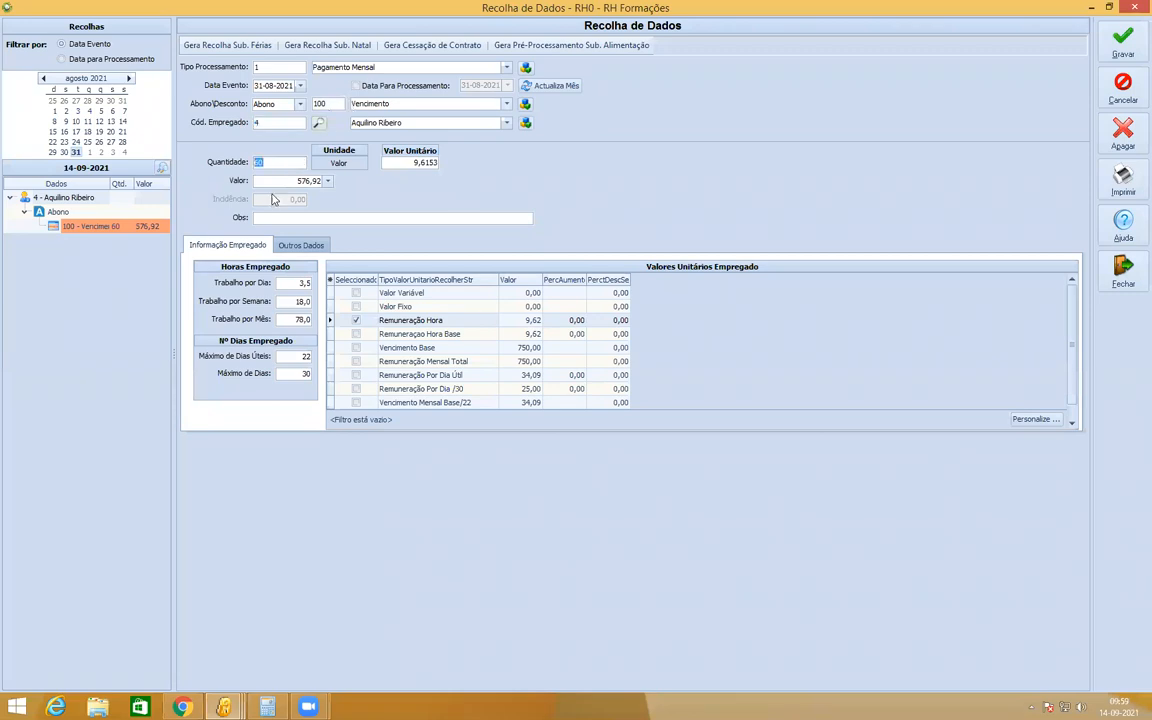
type("15")
key("Tab")
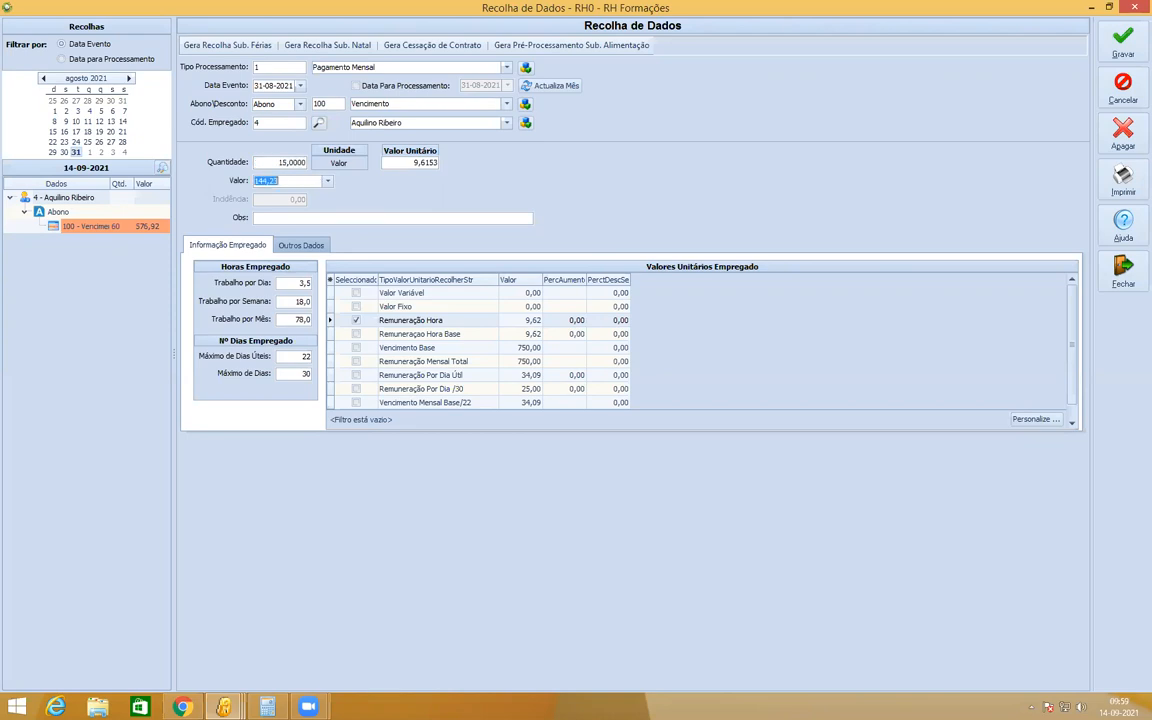
Try Remuneração Por Dia Útil as the Vencimento entry's unit value, and close Recolha de Dados without saving.
left_click(356, 375)
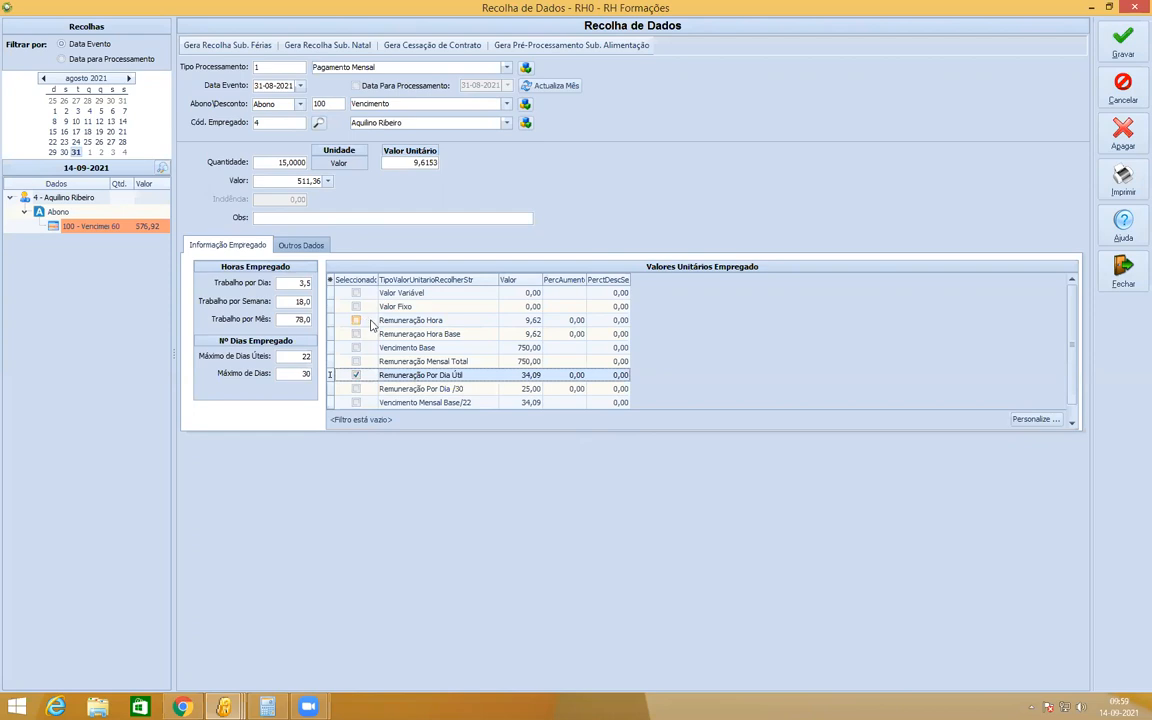
left_click(355, 376)
left_click(355, 376)
left_click(355, 376)
left_click(1134, 7)
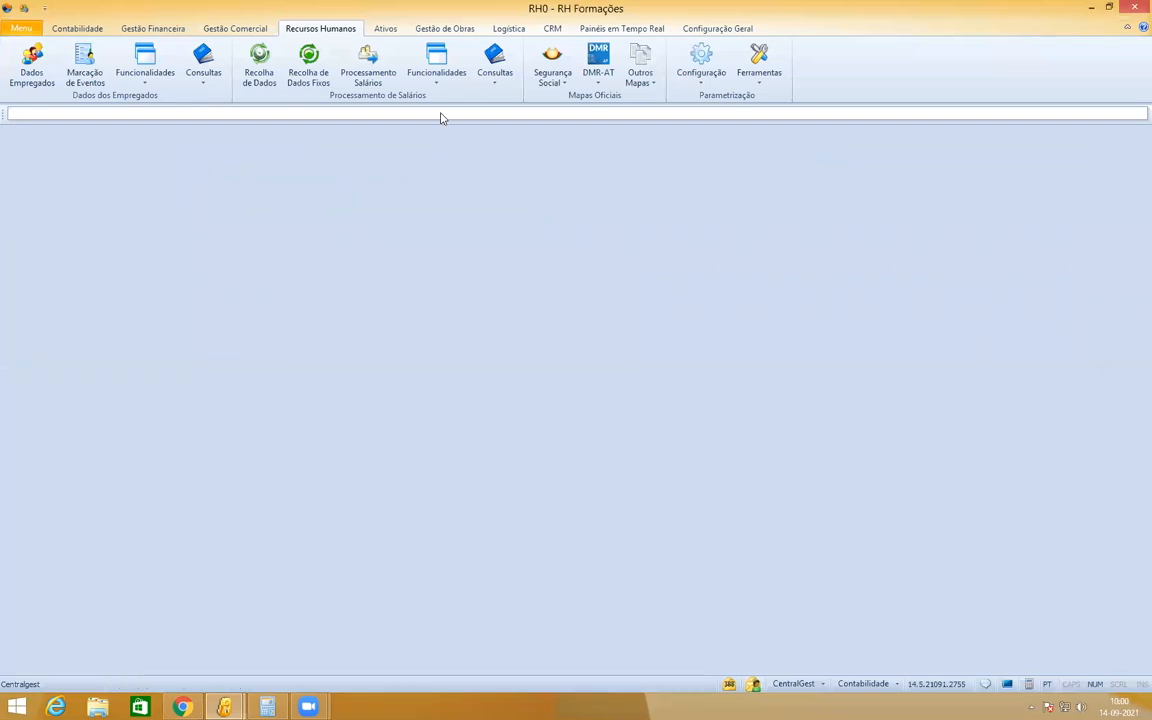
Open the monthly salary processing dated 31-08-2021 and process all active employees in it.
left_click(368, 62)
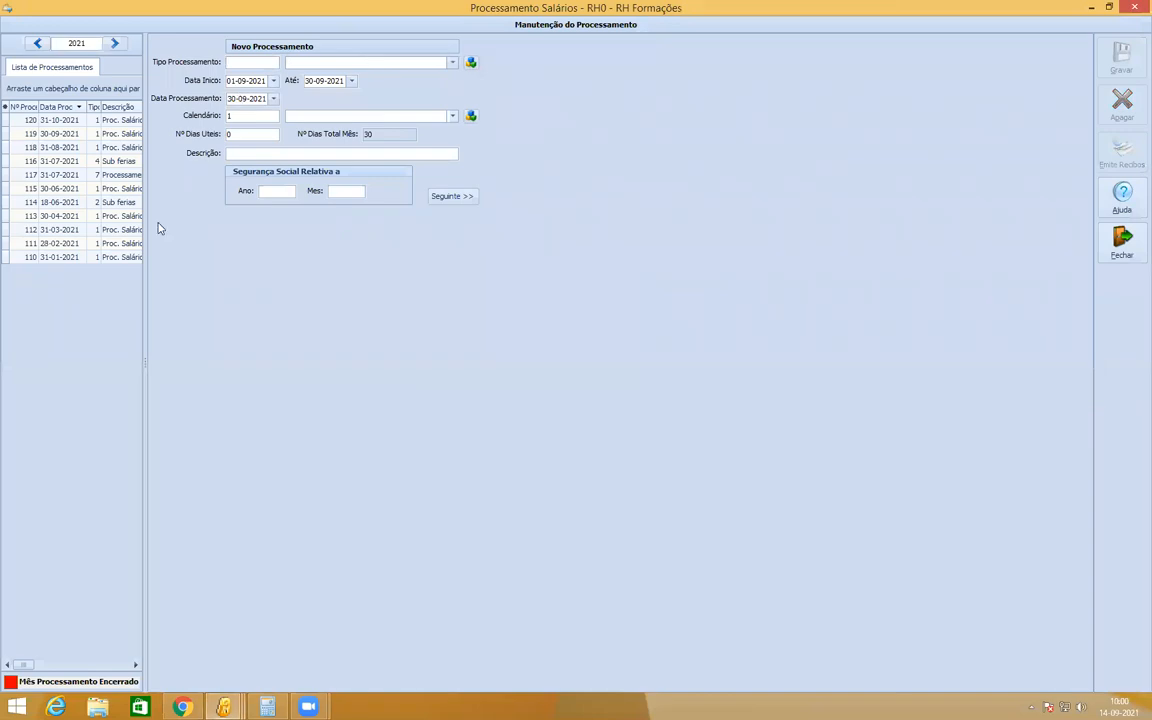
double_click(50, 147)
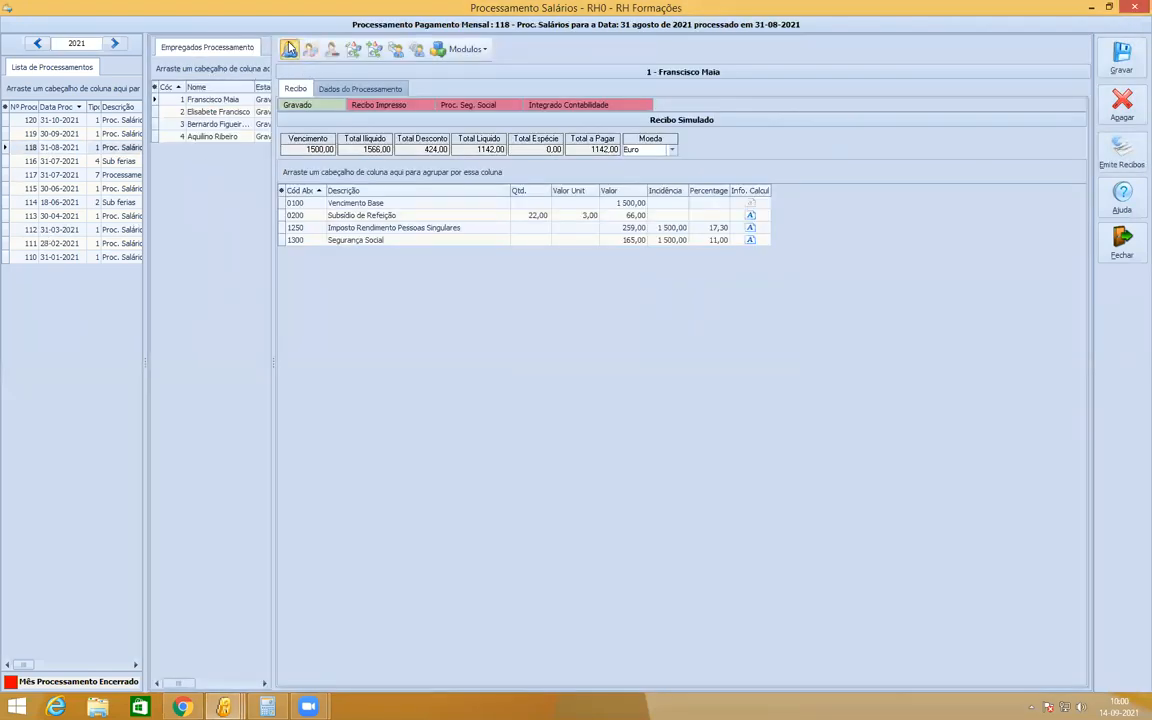
left_click(288, 47)
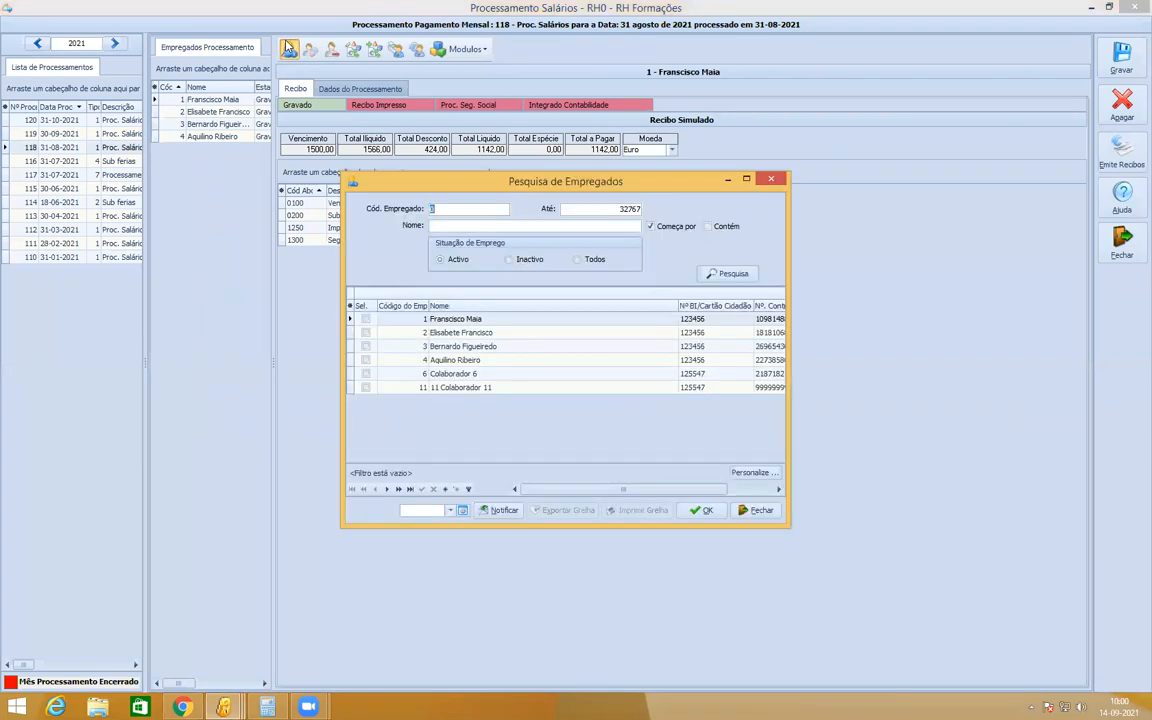
left_click(532, 335)
right_click(532, 335)
left_click(560, 340)
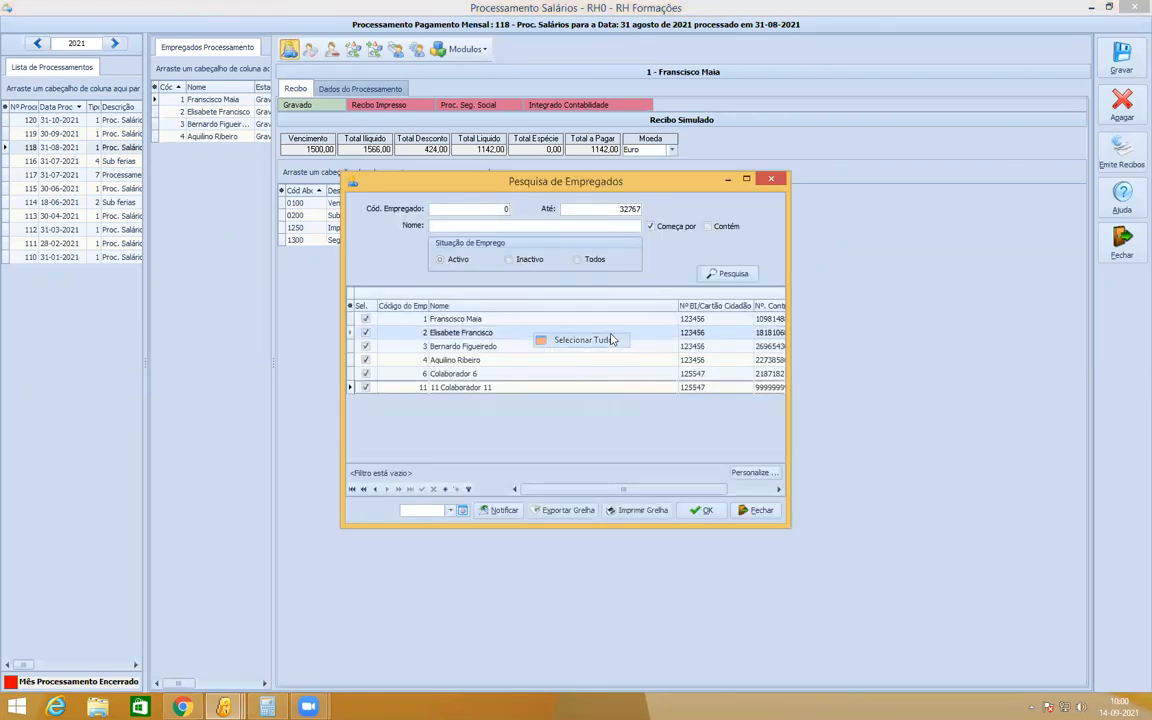
left_click(700, 511)
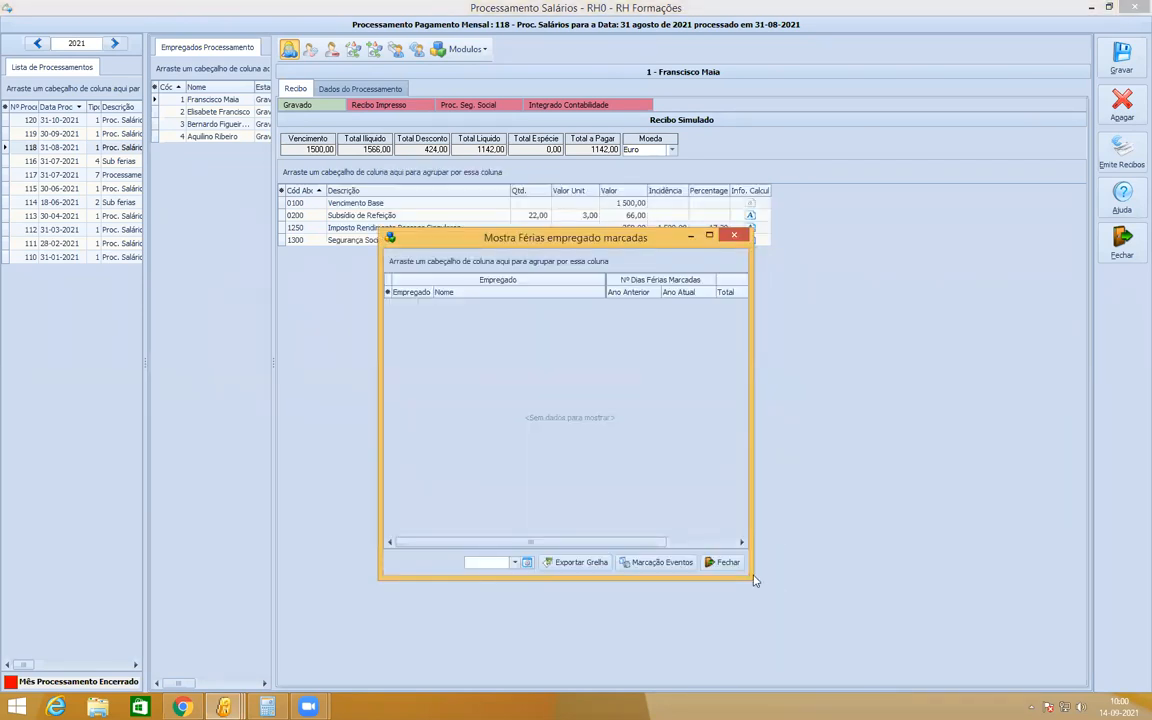
left_click(724, 563)
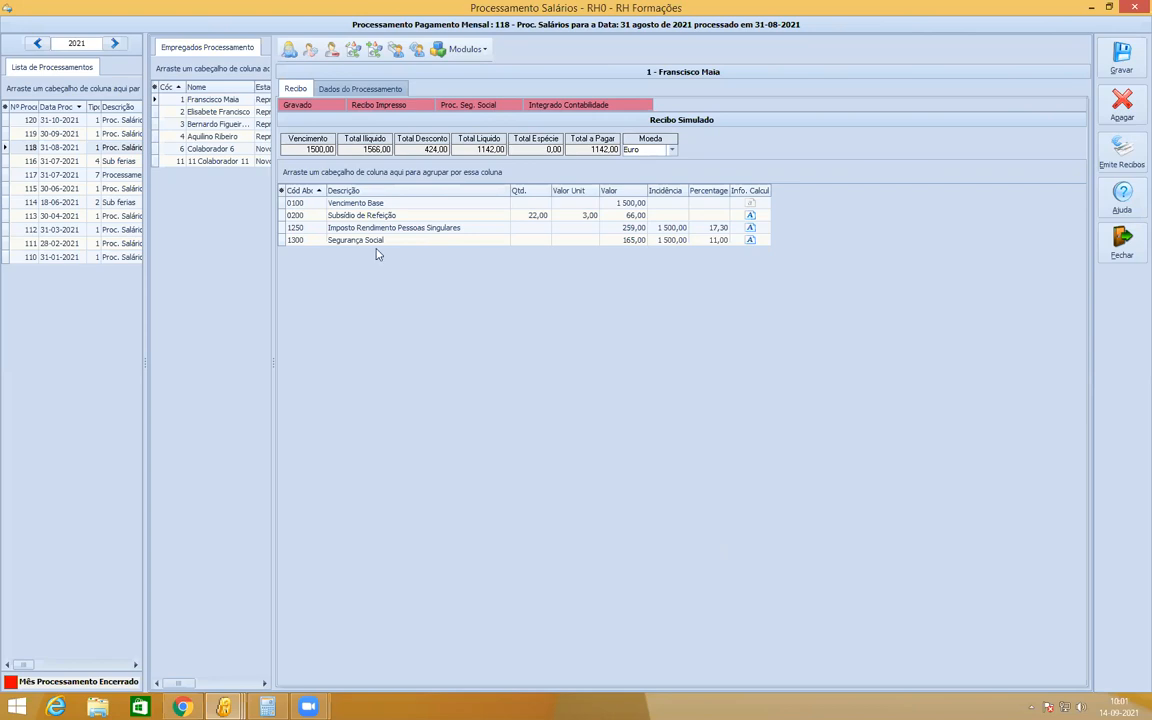
Review the base salary, meal allowance and income tax lines on employee 1's simulated receipt.
left_click(168, 99)
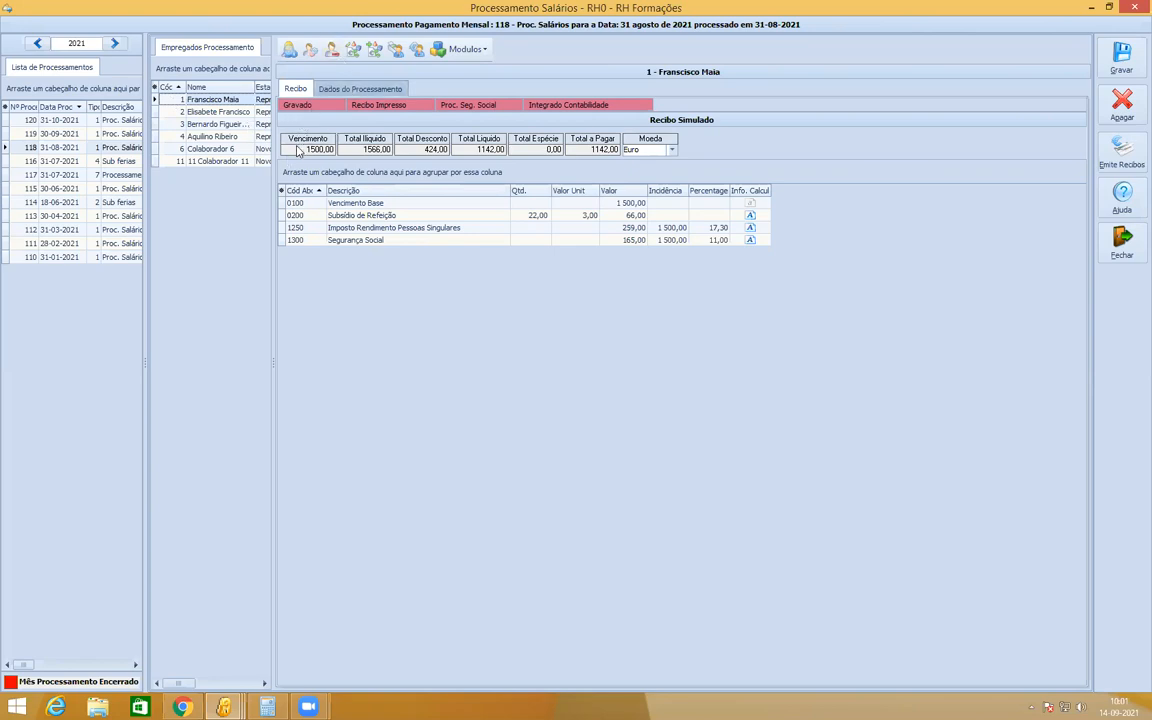
left_click(567, 205)
left_click(499, 216)
left_click(572, 228)
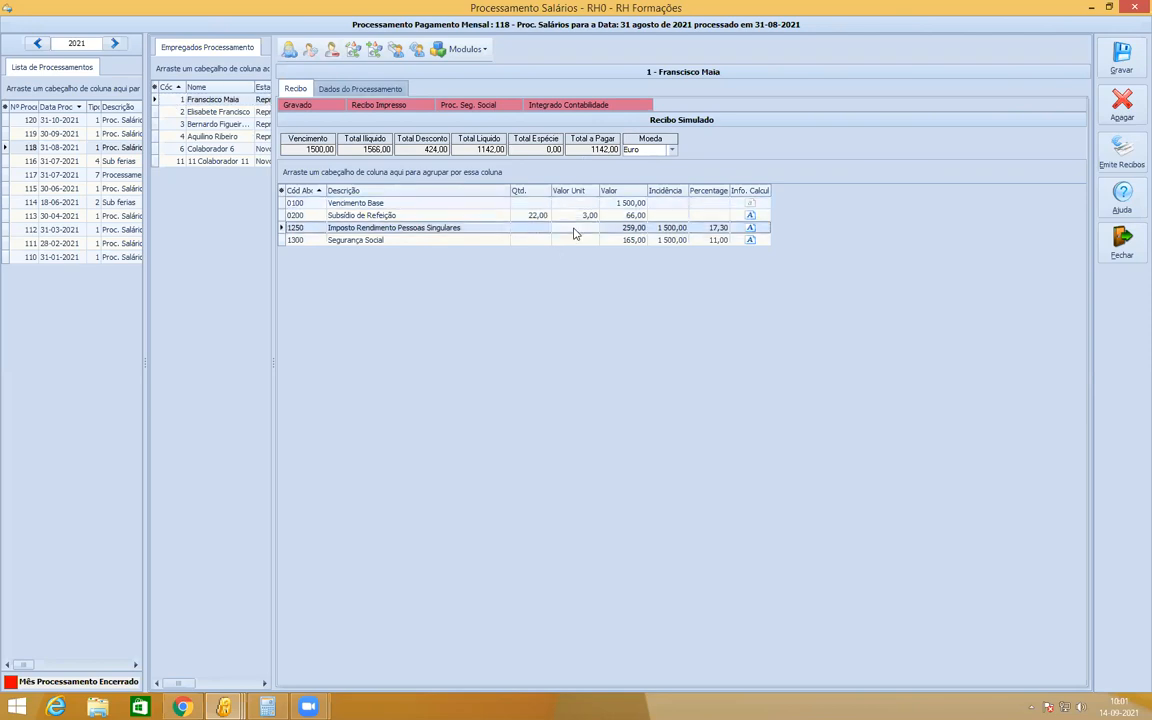
Review employee 2's simulated receipt from the base salary line down to the Subsídio de Natal line.
left_click(171, 109)
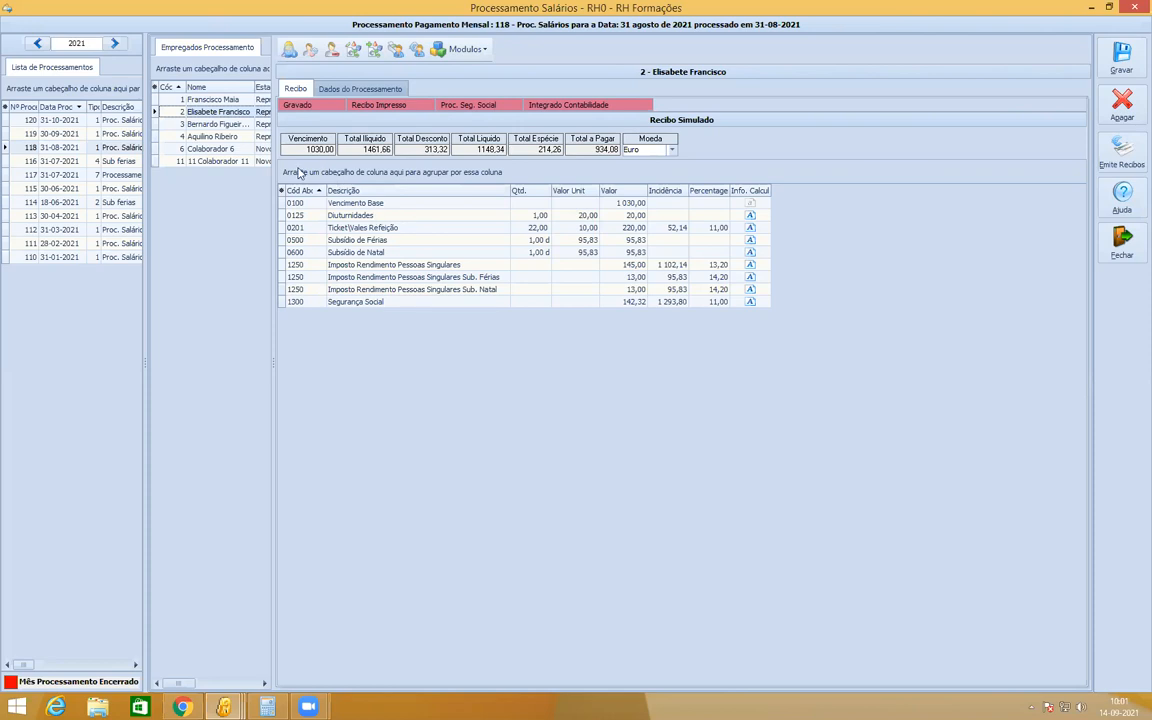
left_click(617, 205)
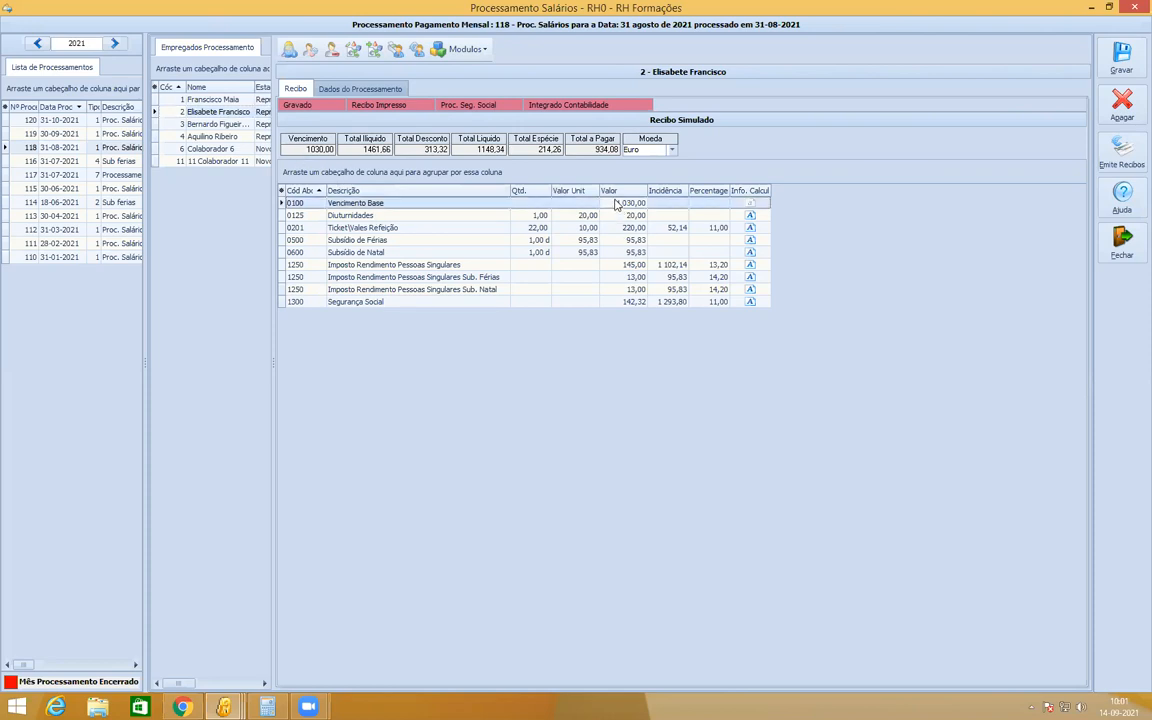
left_click(498, 215)
key("Down")
key("Down")
key("Down")
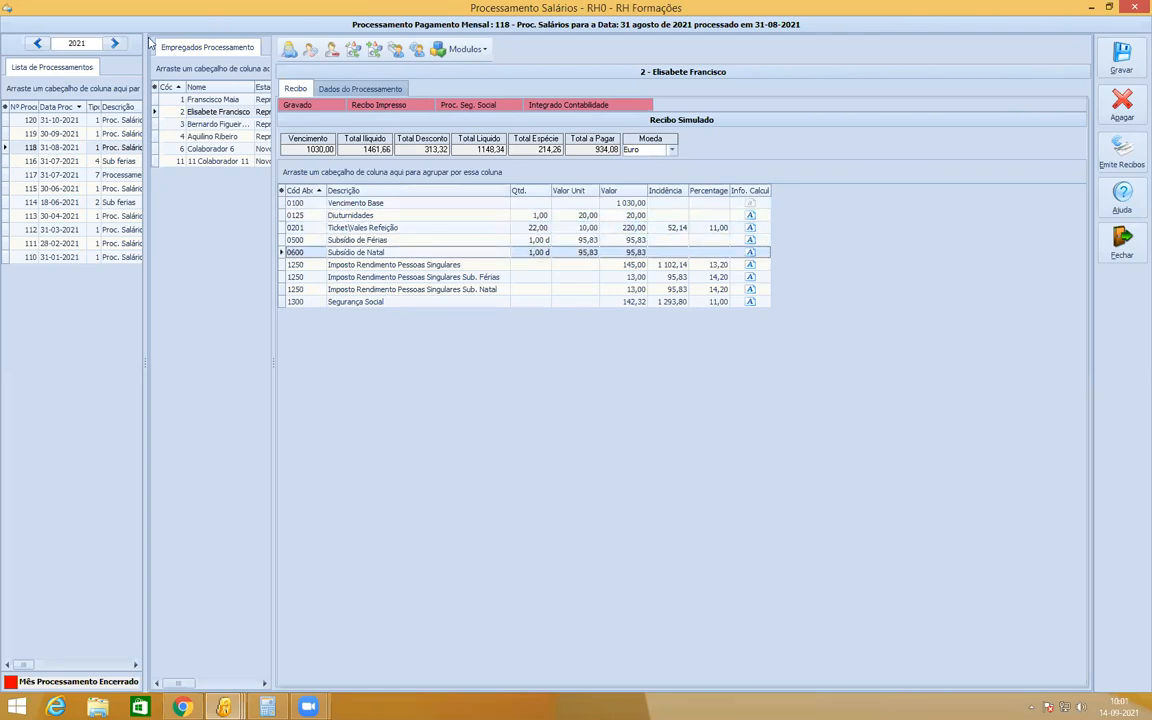
Examine the Vencimento Base line on employee 4's receipt and open that employee's advanced record from the salary processing.
left_click(174, 137)
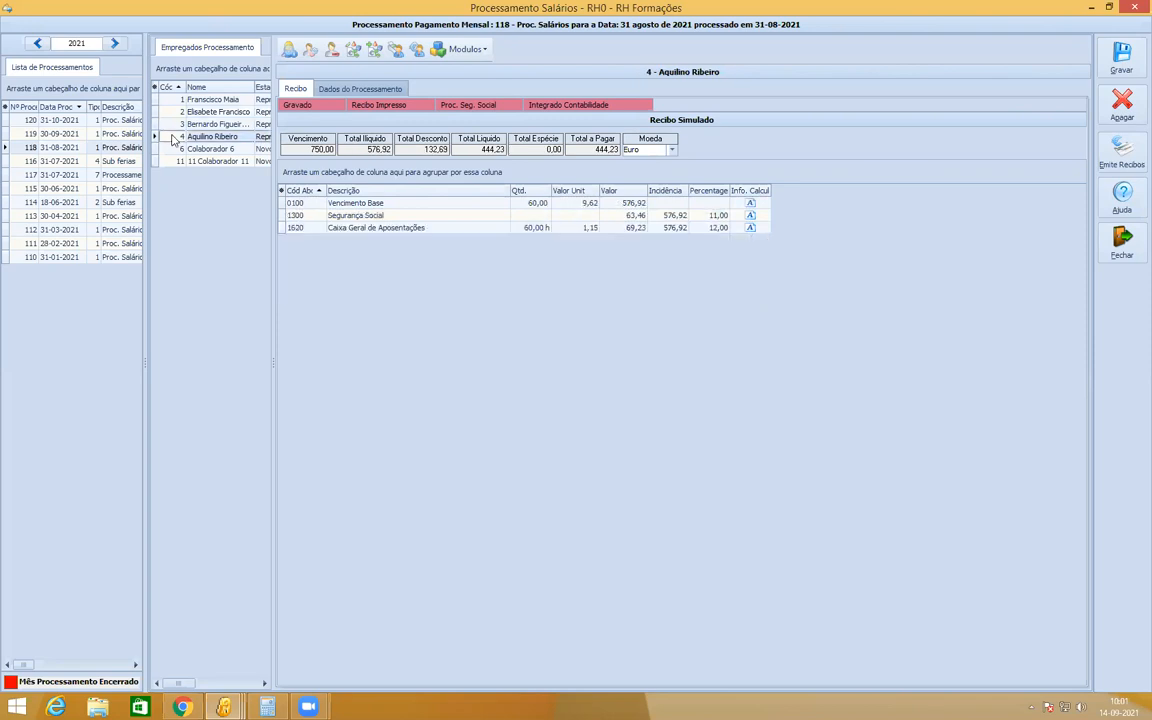
left_click(506, 208)
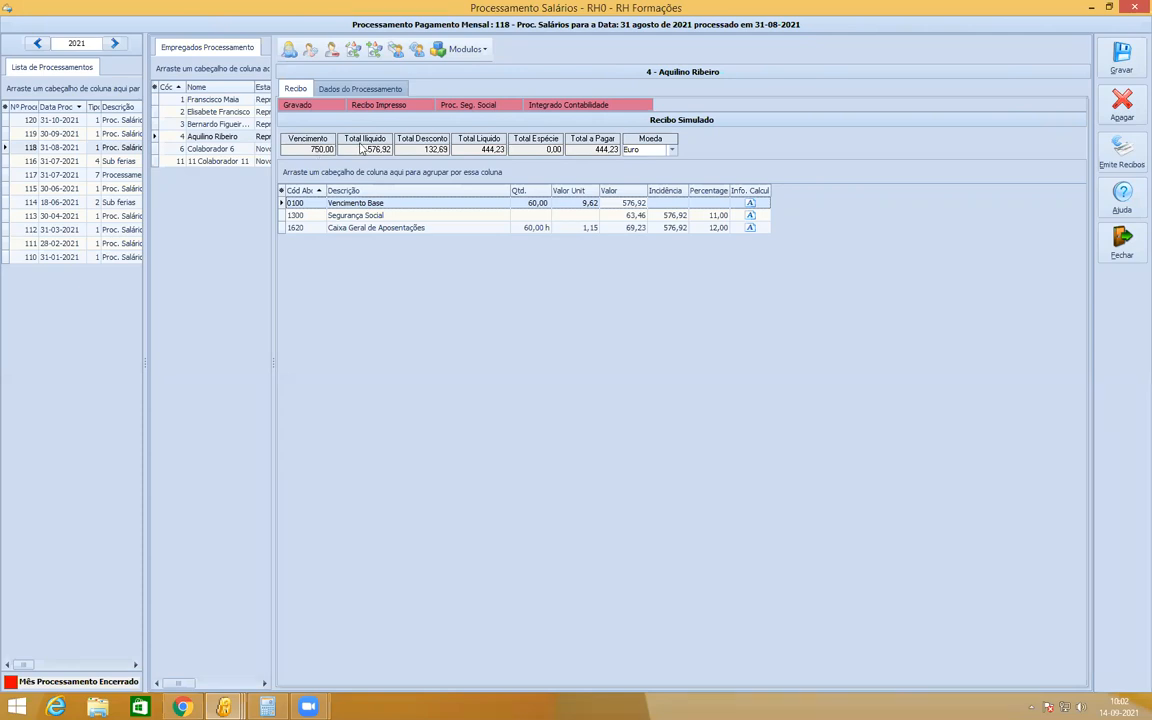
left_click(478, 52)
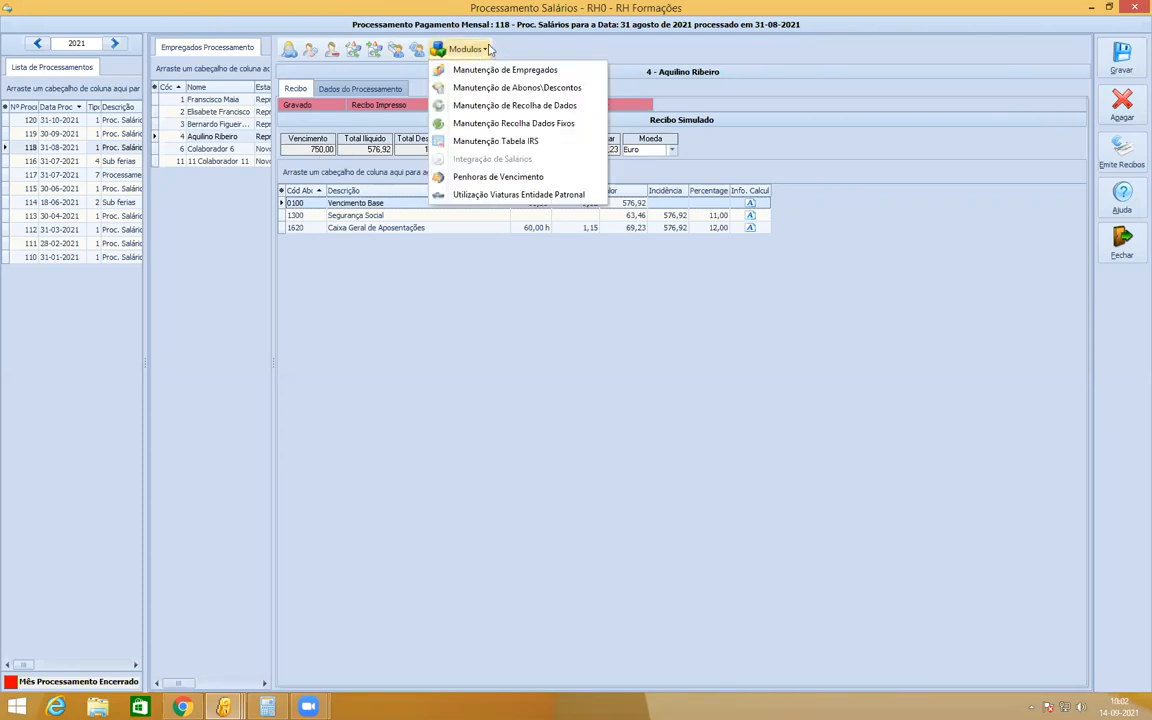
left_click(538, 72)
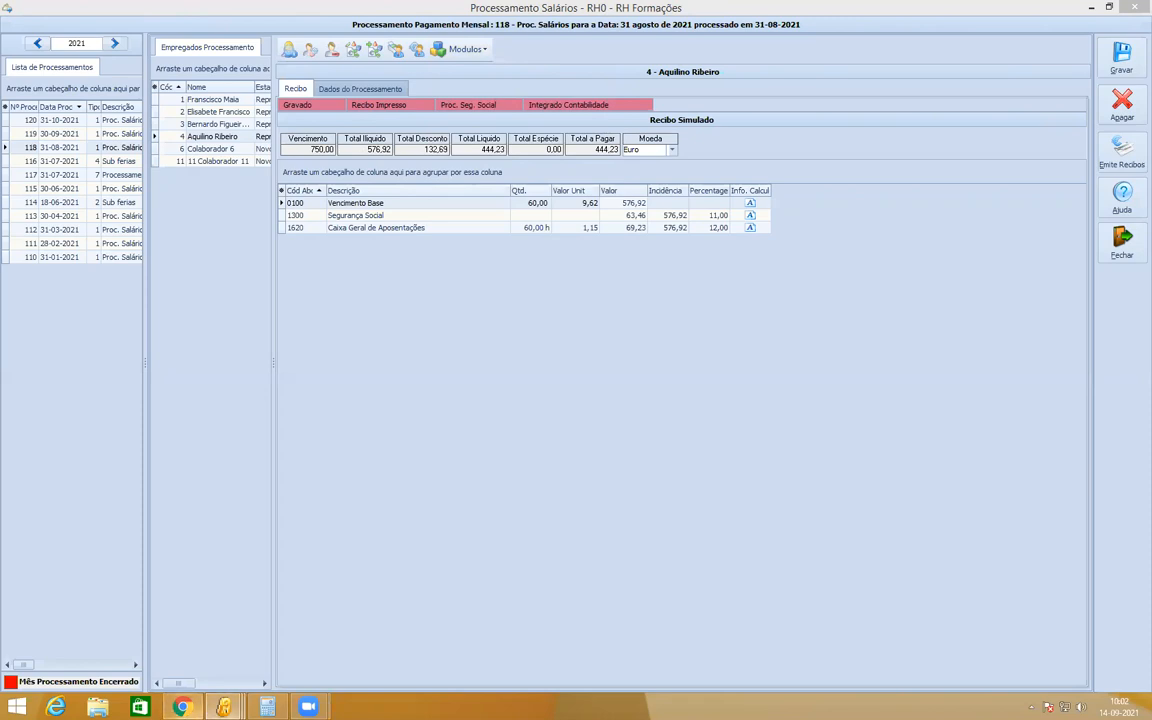
mouse_move(224, 707)
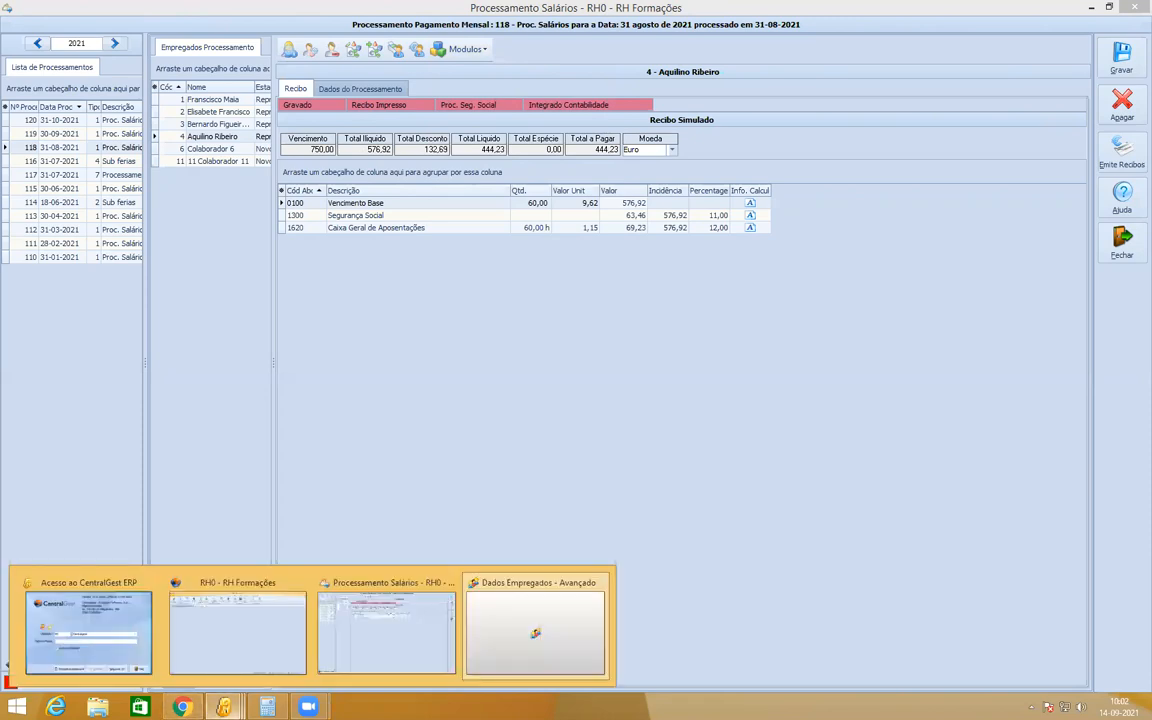
left_click(560, 625)
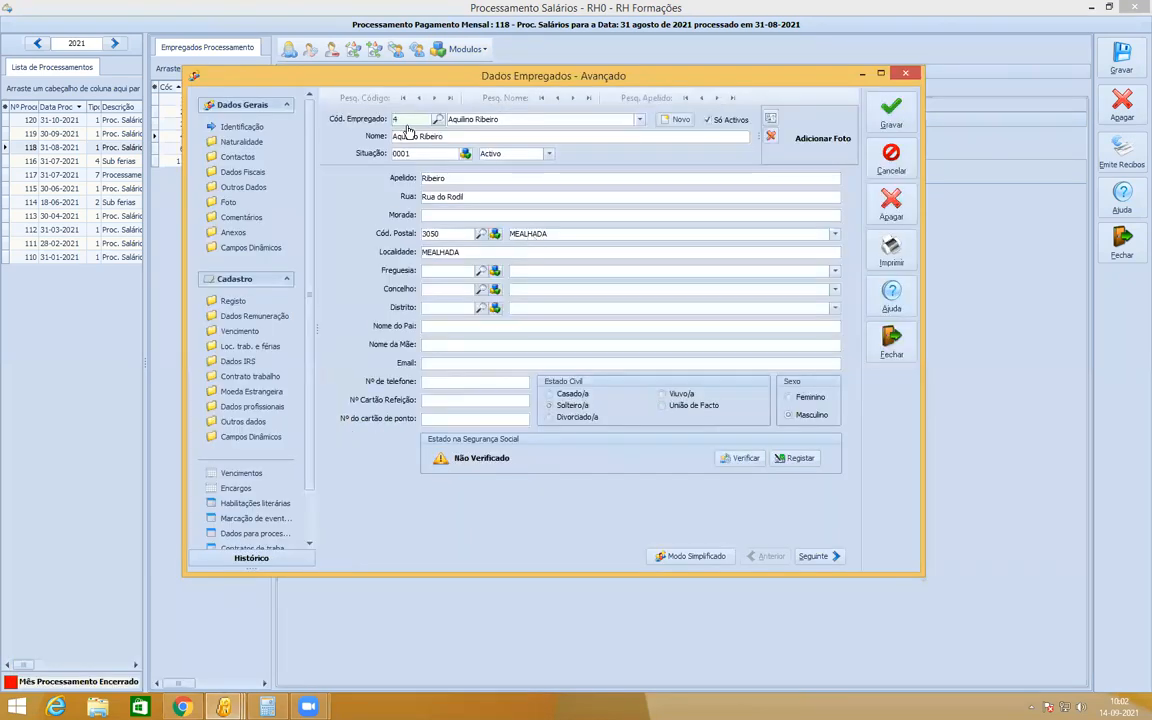
Set employee 4's base salary (Vencimento Base) to 0, save with the hourly pay update, and reload the record.
left_click(240, 331)
left_click_drag(446, 196, 353, 219)
type("0")
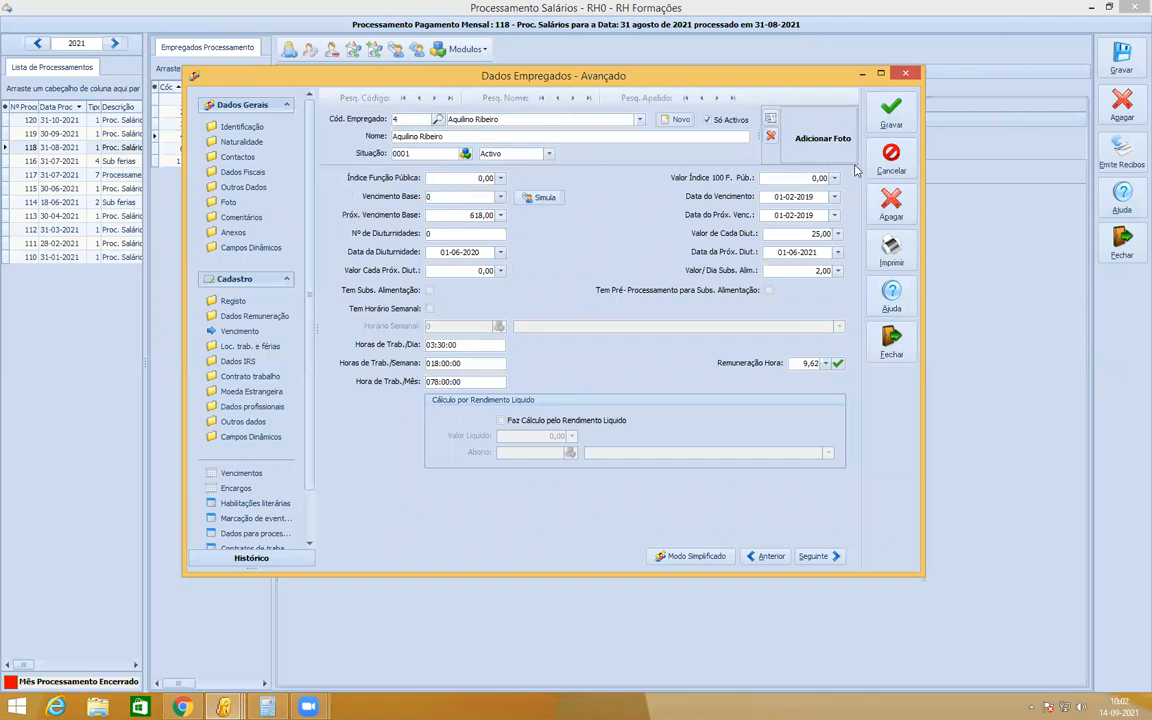
left_click_drag(757, 70, 674, 70)
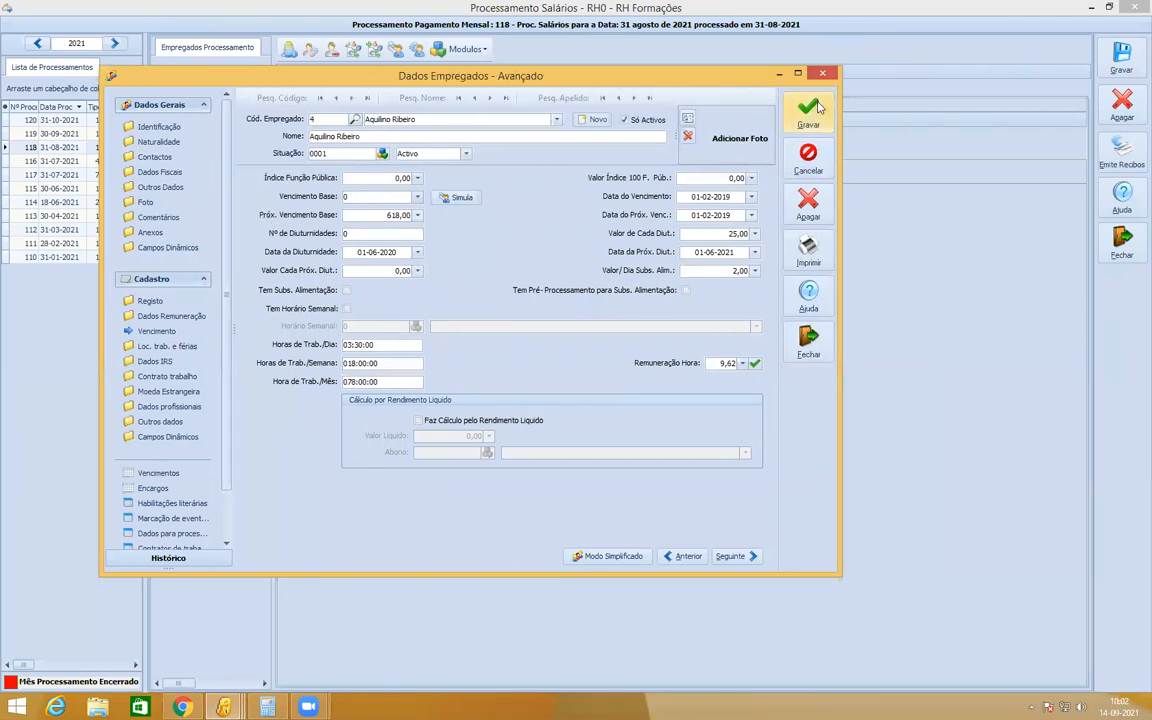
left_click(812, 108)
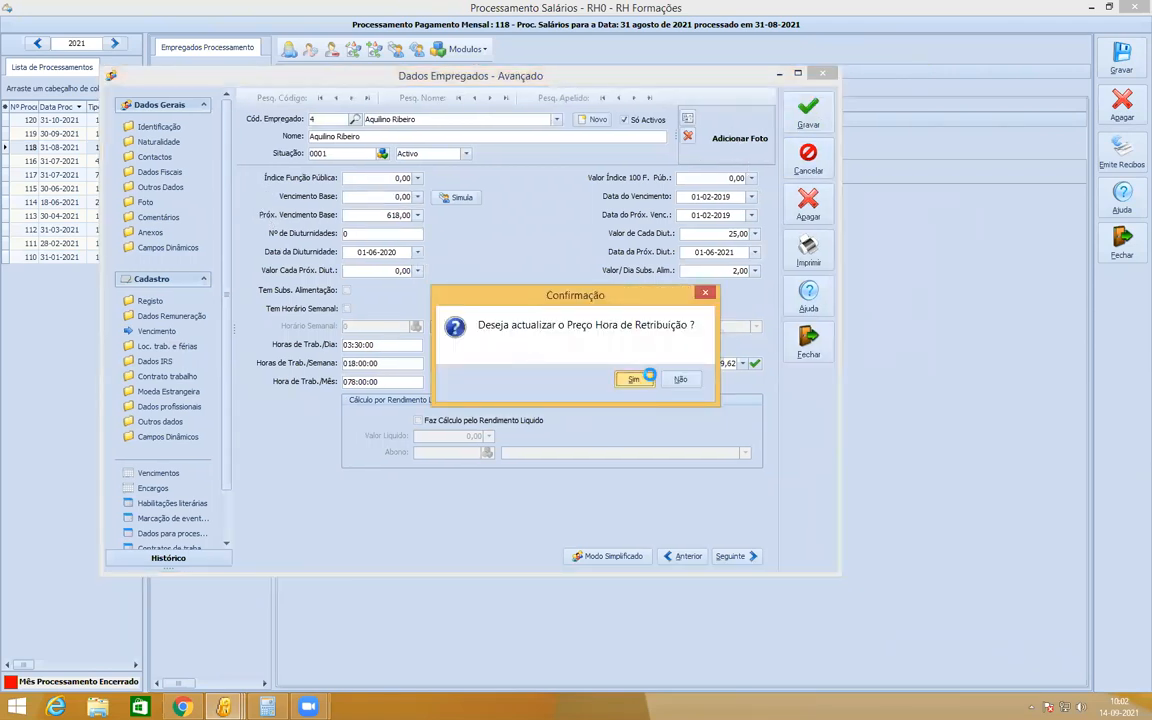
left_click(645, 377)
left_click(550, 374)
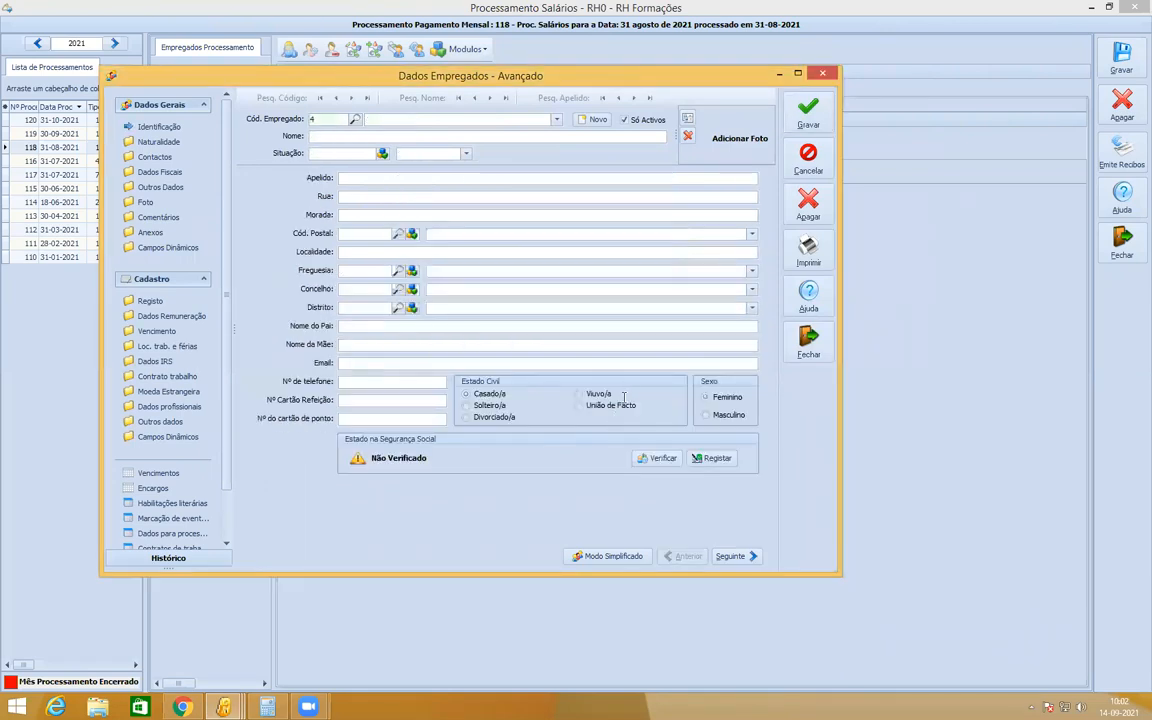
key("Tab")
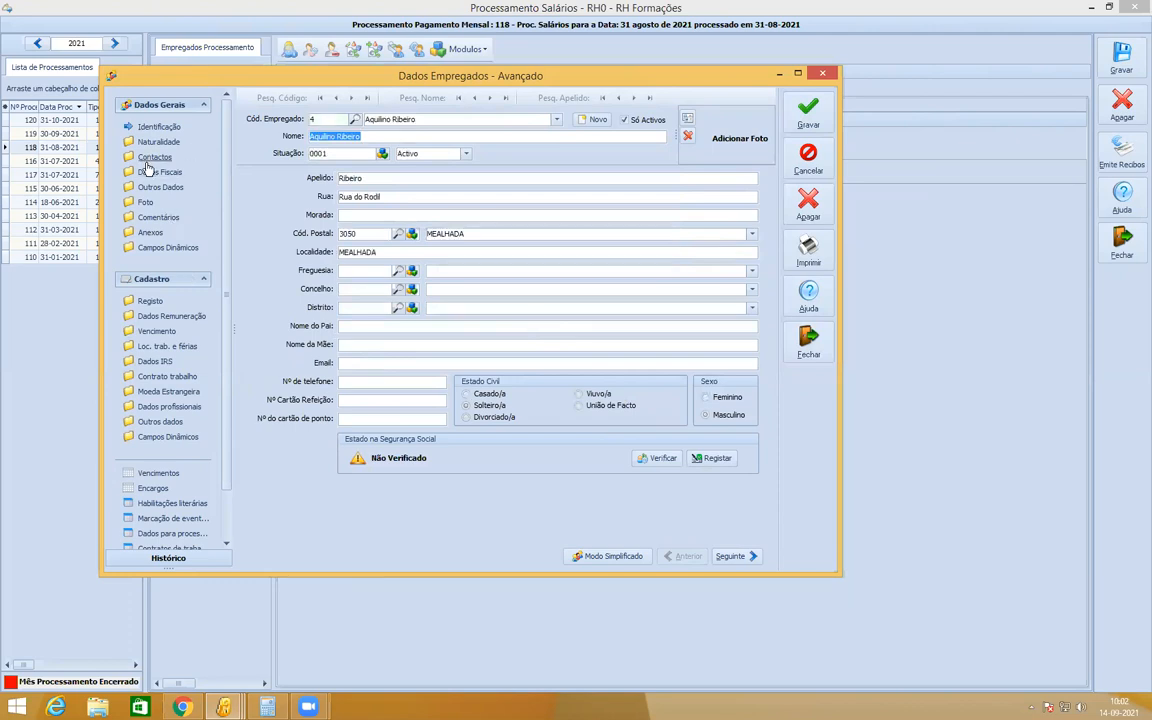
Try to set employee 4's hourly pay (Remuneração Hora) to 10 in the salary data.
left_click(157, 332)
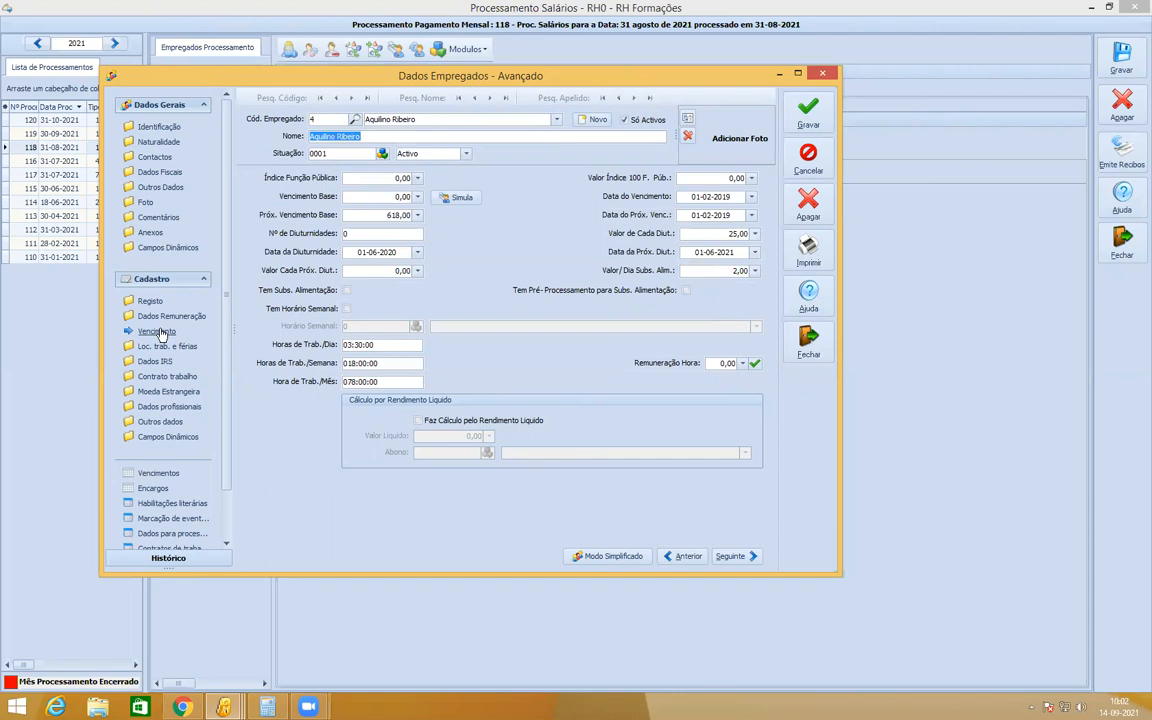
left_click_drag(714, 363, 614, 362)
type("10")
key("Tab")
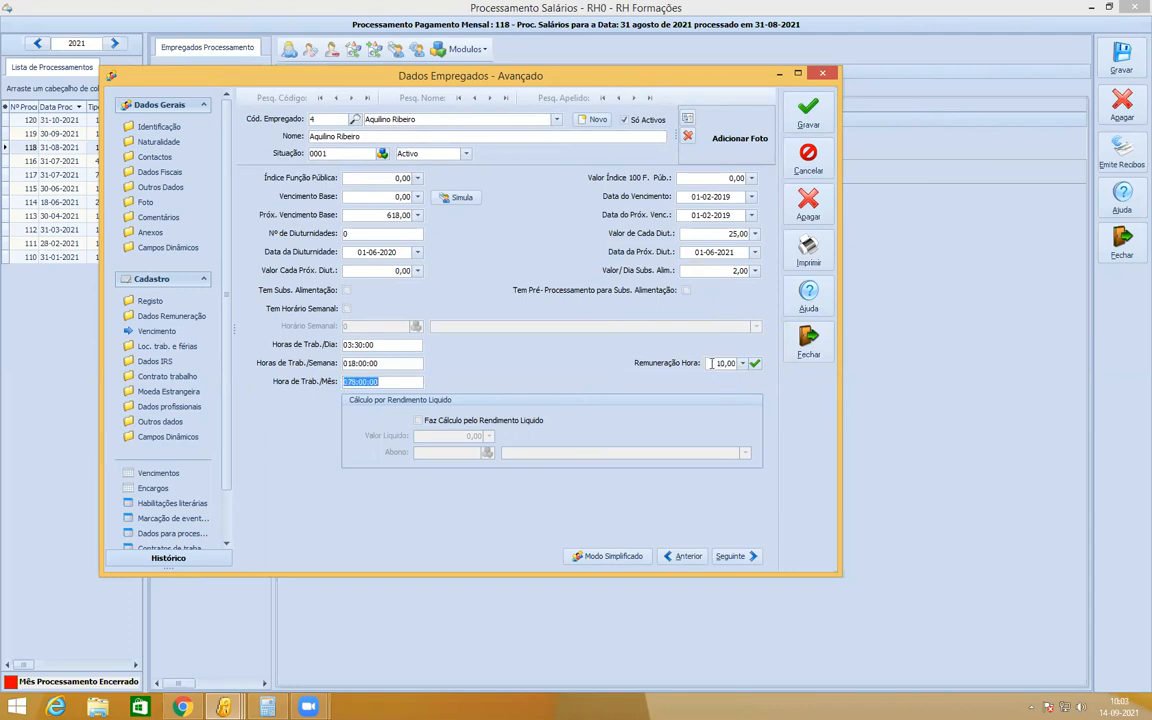
left_click_drag(729, 364, 557, 385)
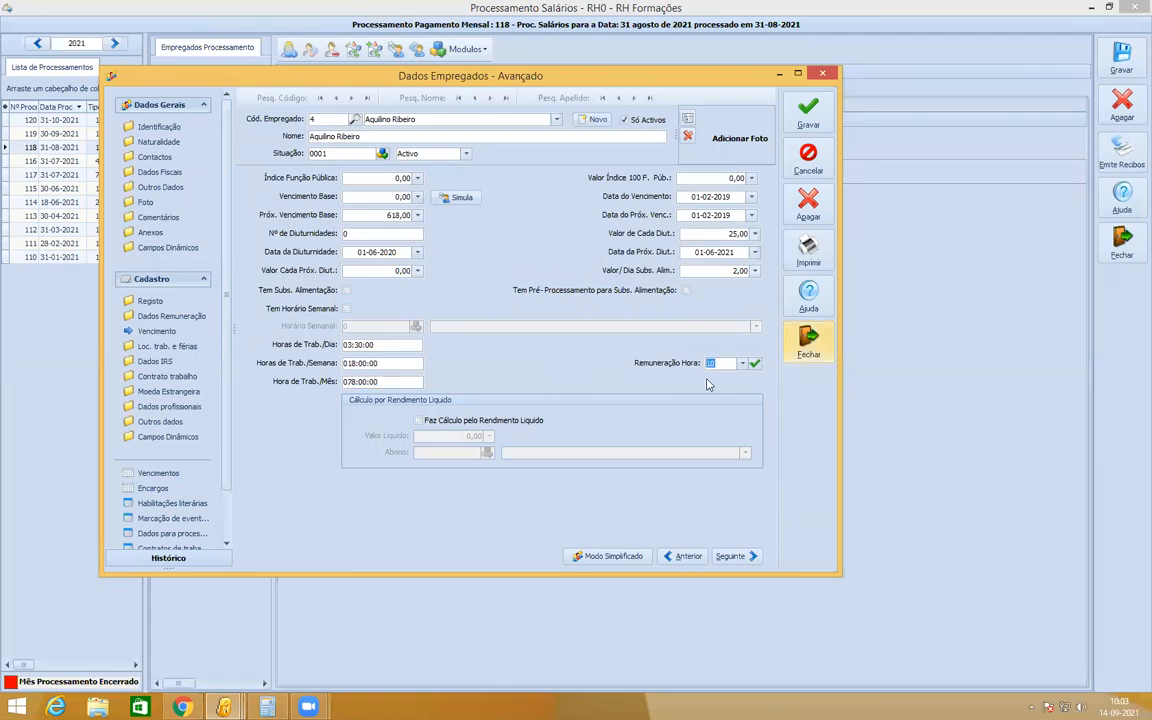
type("10")
key("Tab")
Set employee 4's base salary (Vencimento Base) to 750, let the hourly pay recalculate, and save the changes to the employee record.
left_click(380, 197)
left_click_drag(380, 203, 300, 192)
key("Tab")
key("Tab")
key("Tab")
key("Tab")
key("Tab")
key("Tab")
key("Tab")
key("Tab")
key("Tab")
key("Tab")
key("Tab")
key("Tab")
key("Tab")
key("Return")
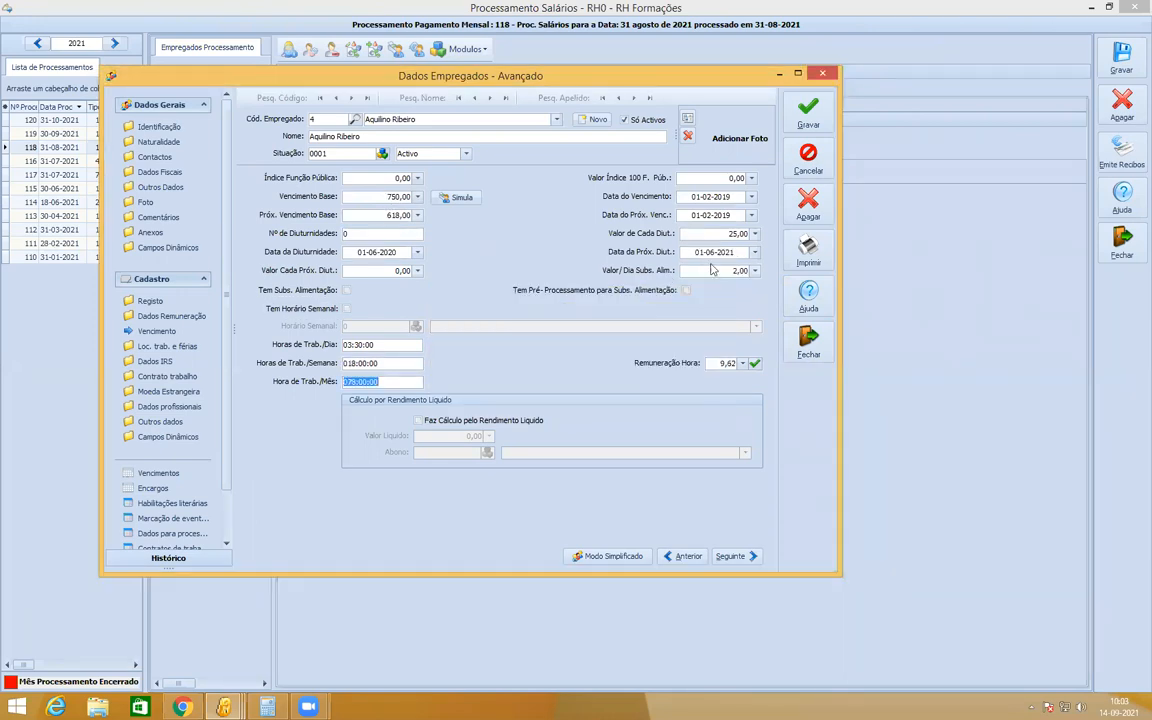
left_click(808, 110)
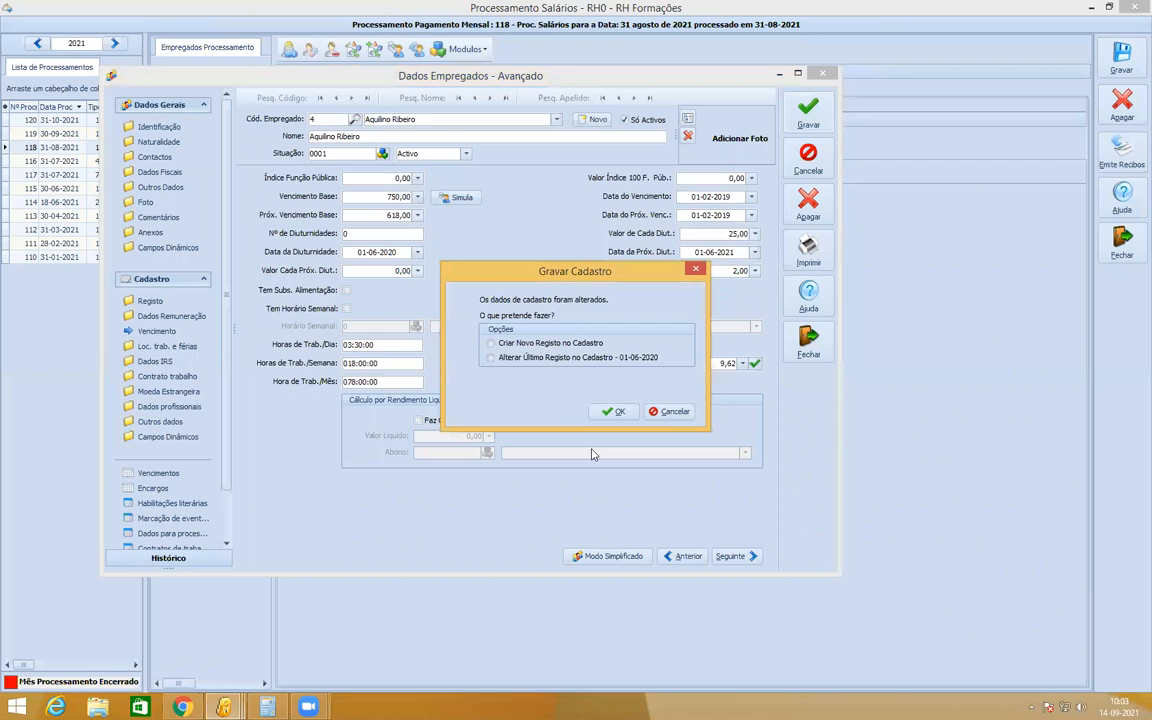
left_click(614, 411)
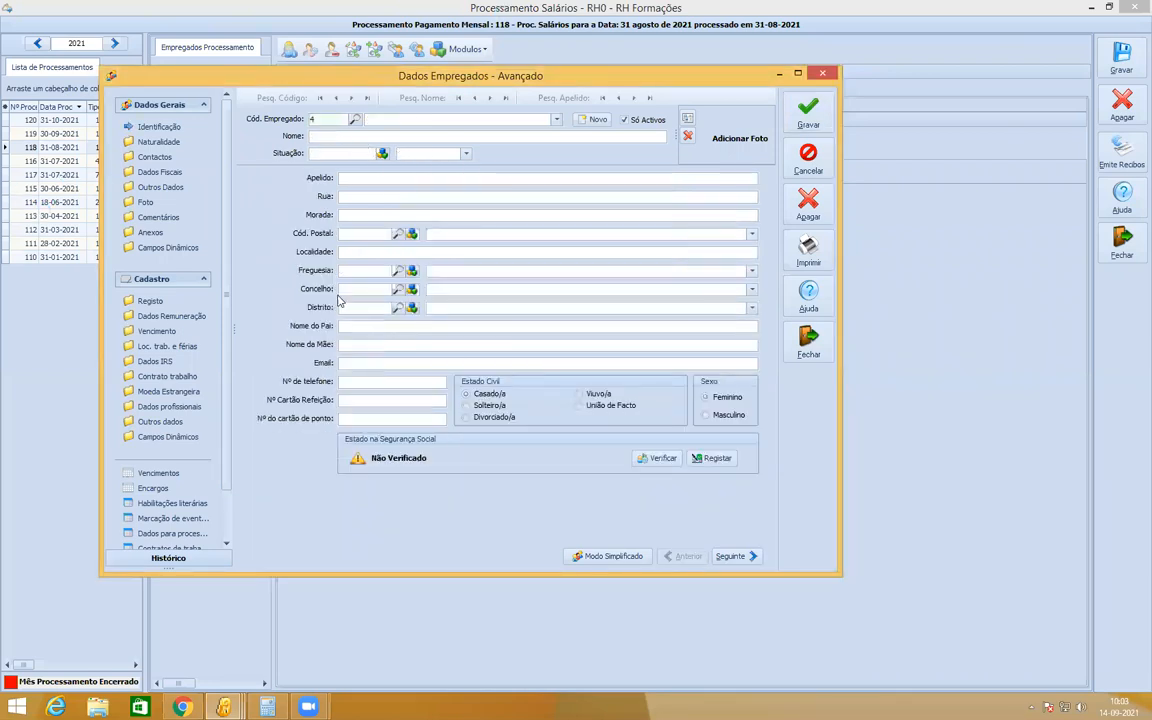
Set employee 4's base salary (Vencimento Base) to 0 and save the record without updating the hourly pay.
left_click(152, 331)
left_click(375, 197)
type("0")
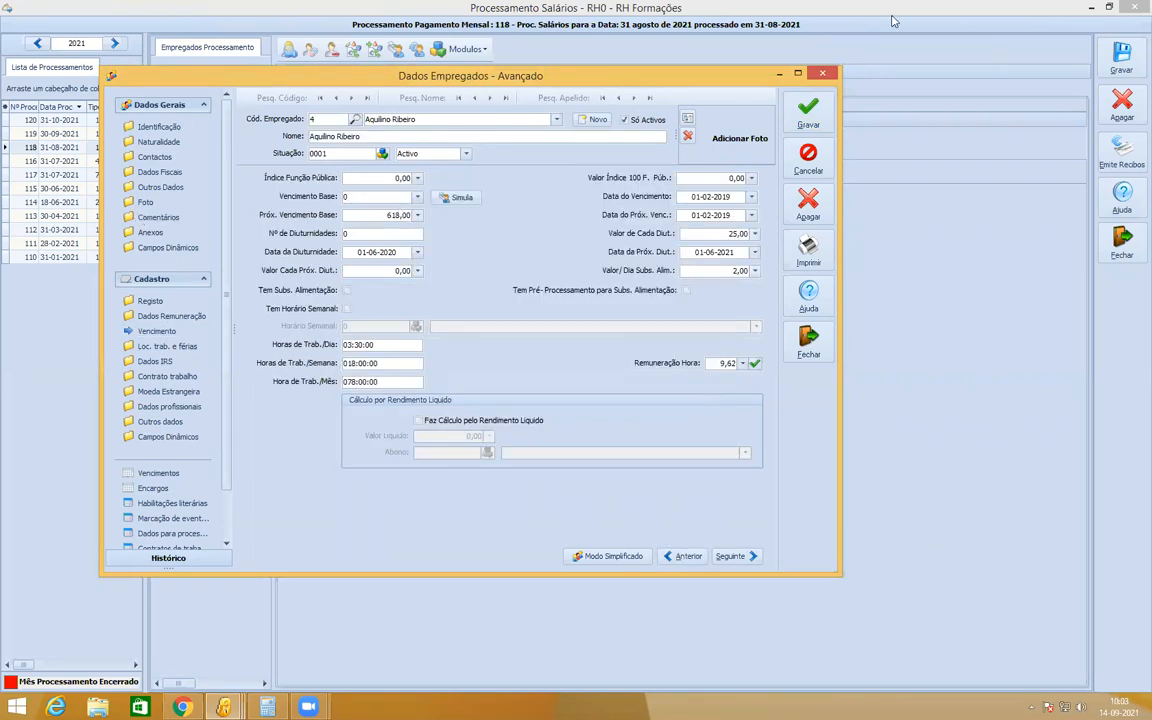
left_click(808, 112)
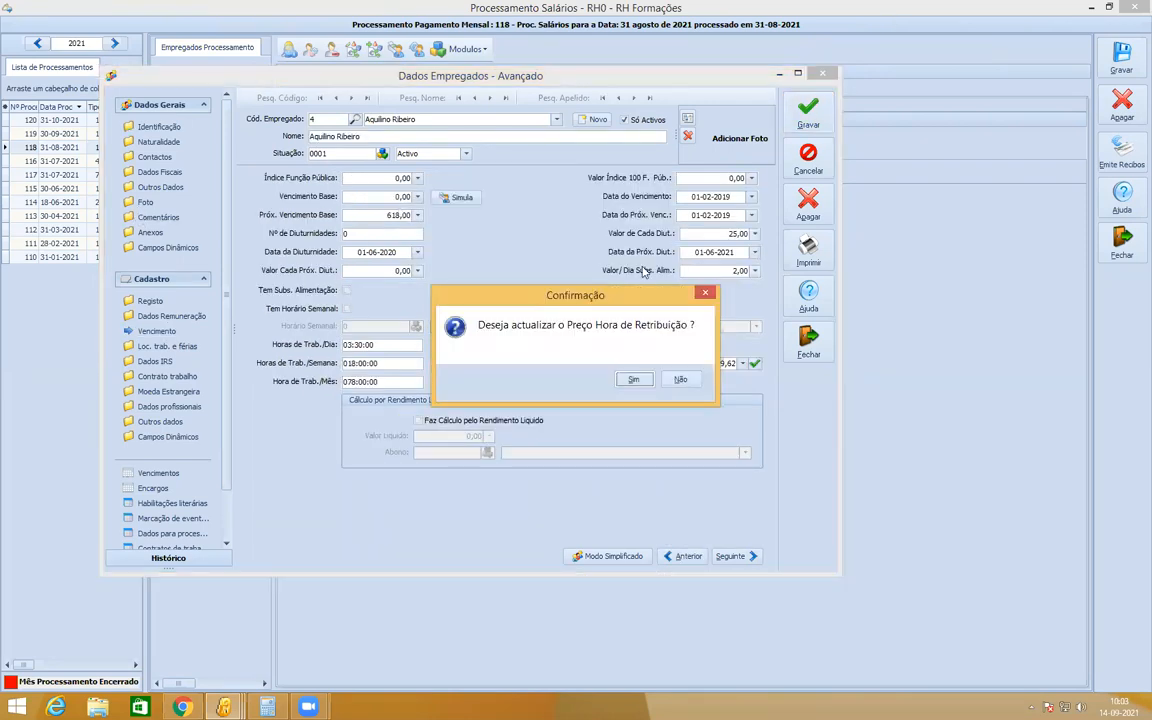
left_click(688, 381)
left_click(611, 413)
left_click(680, 379)
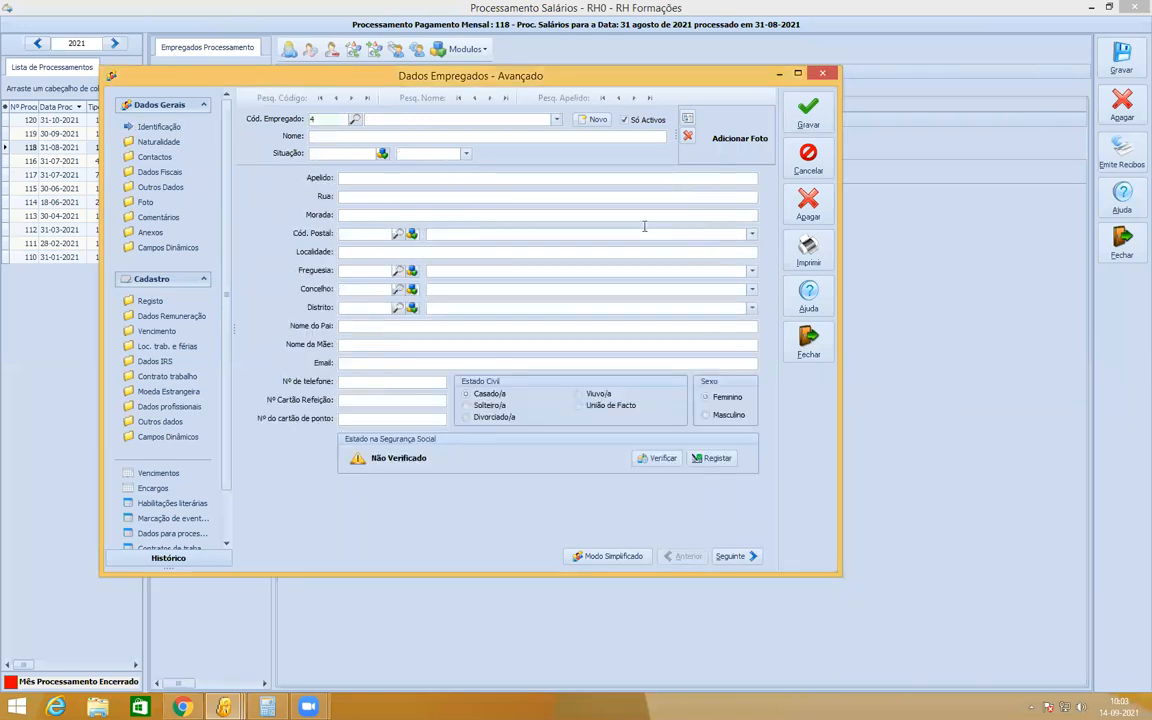
Reload employee 4's record, check the base salary and hourly pay in the salary data, and close the record.
key("Return")
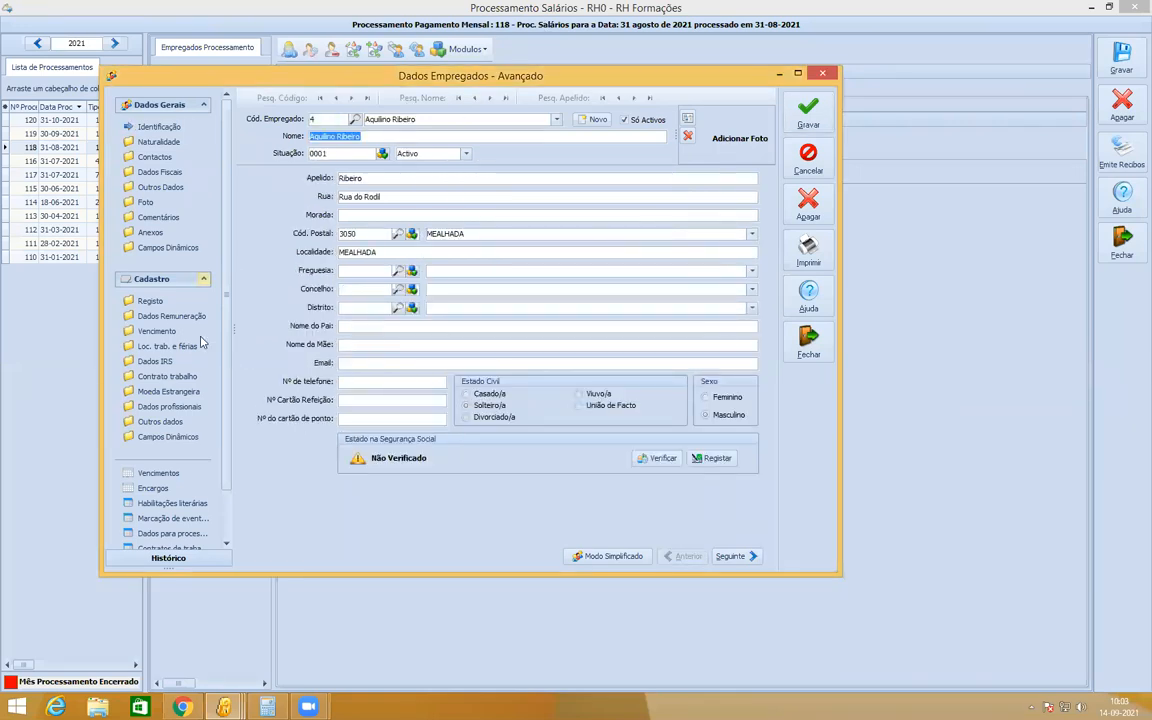
left_click(158, 331)
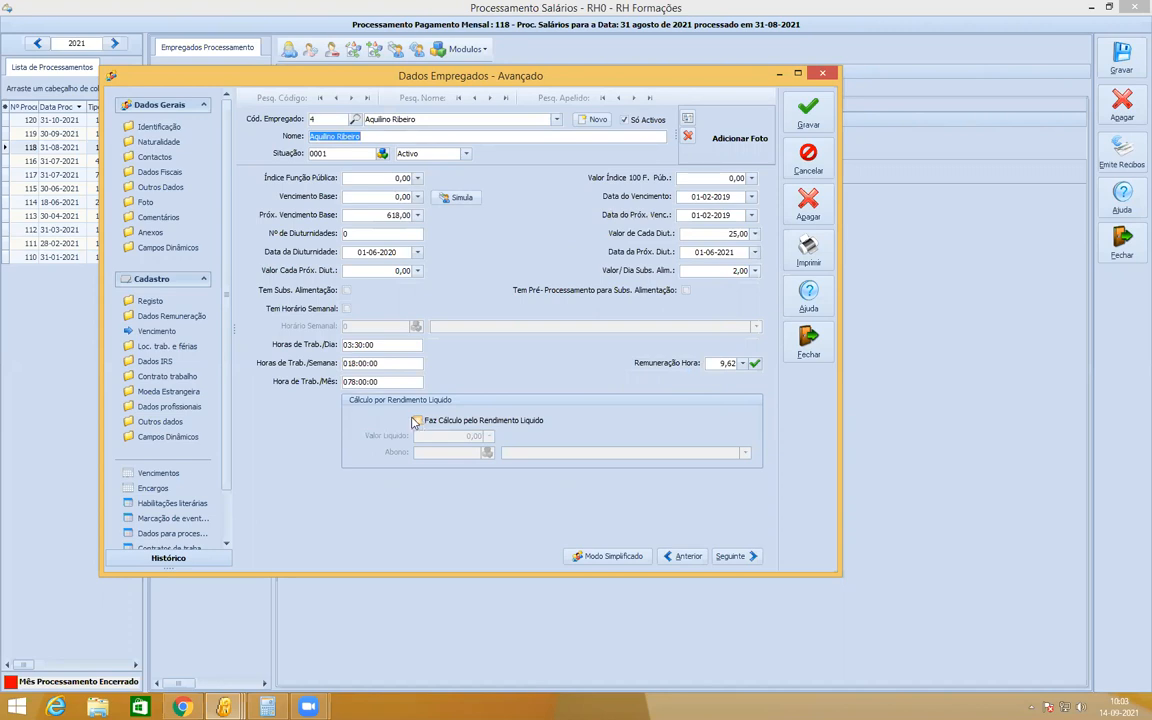
left_click(926, 55)
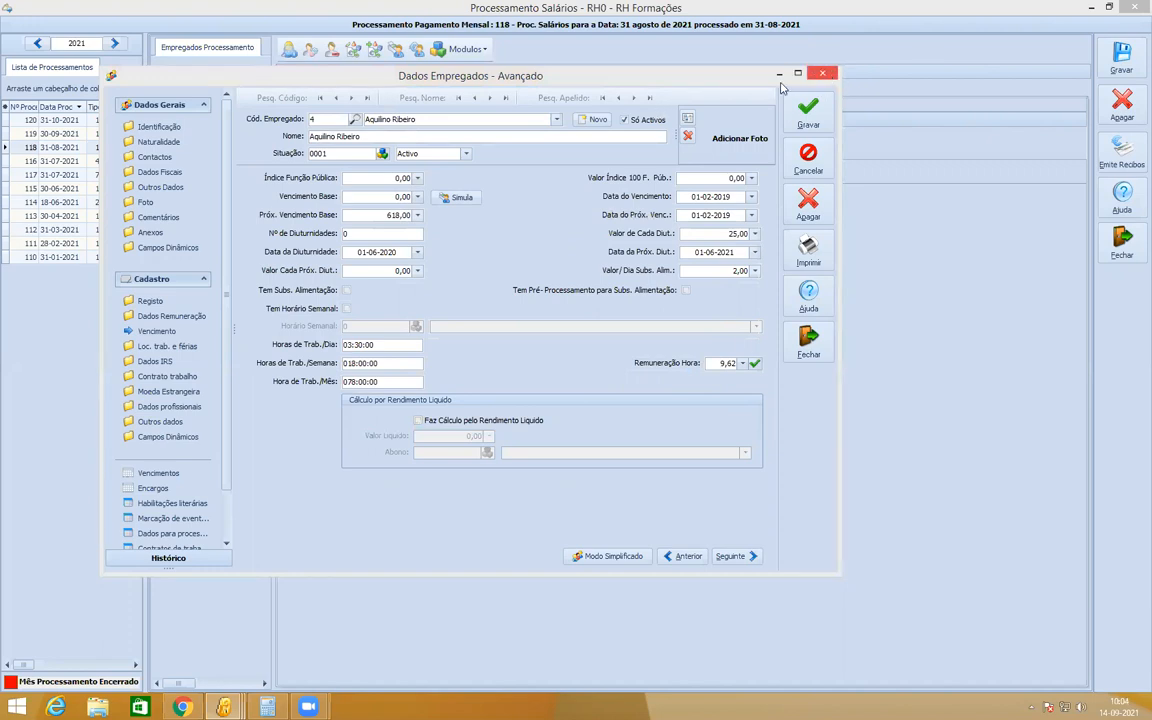
left_click(828, 76)
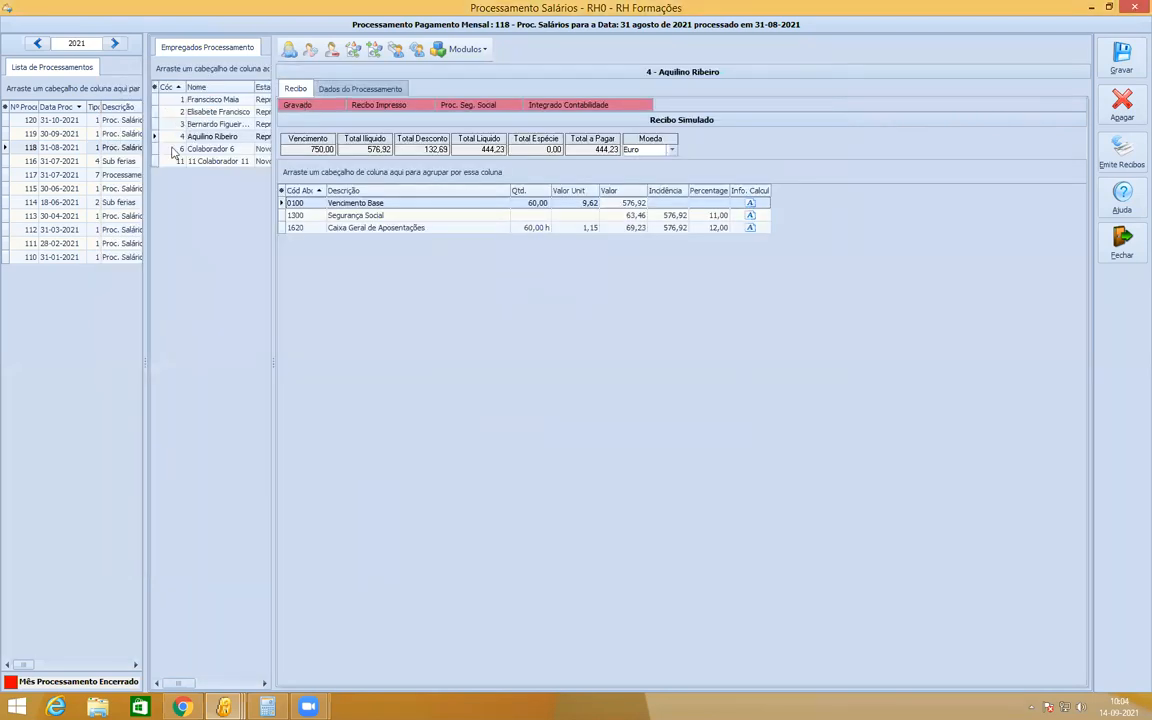
Reprocess employee 4's salary for 31-08-2021, dismiss the processing report, and save the processing.
left_click(309, 50)
left_click(754, 381)
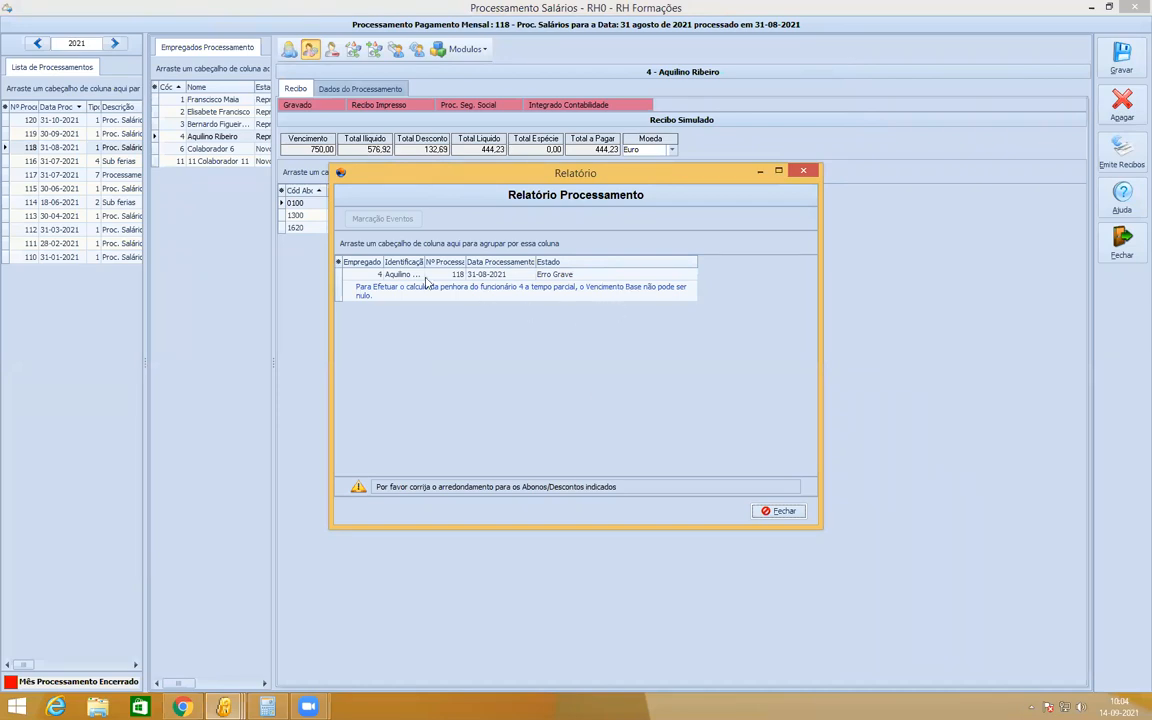
left_click(781, 511)
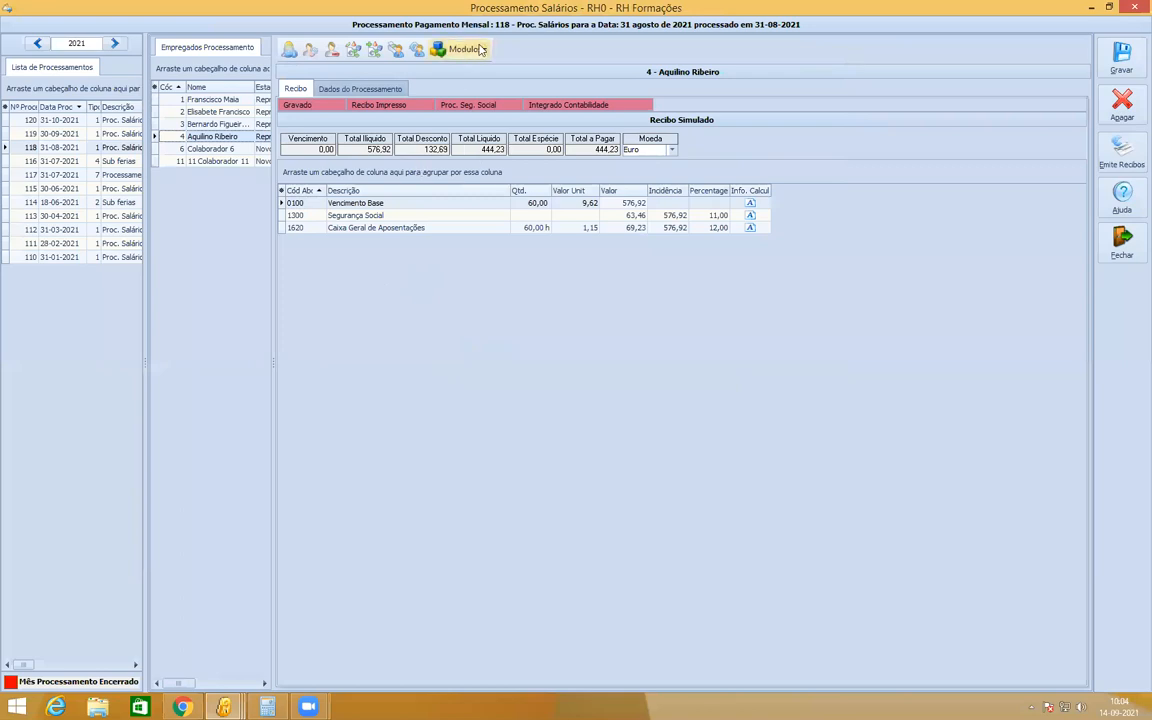
left_click(1122, 52)
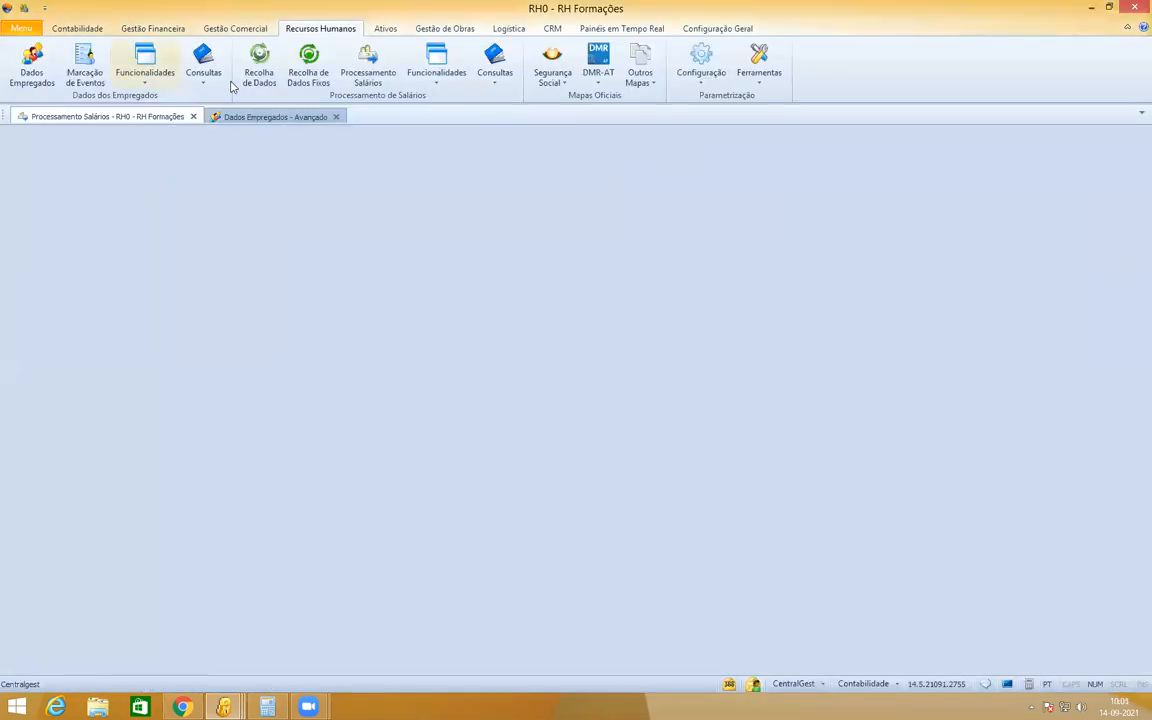
Reprocess Social Security for company RH0 for August 2021, displaying the existing processings before confirming.
left_click(553, 68)
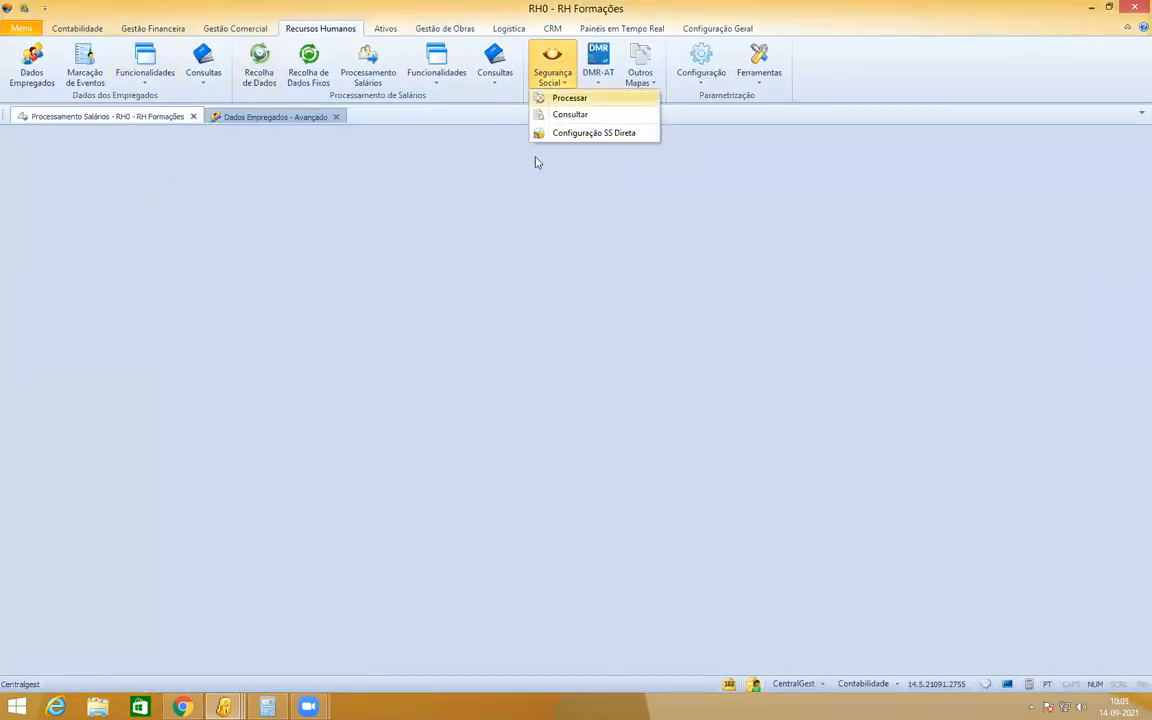
left_click(567, 97)
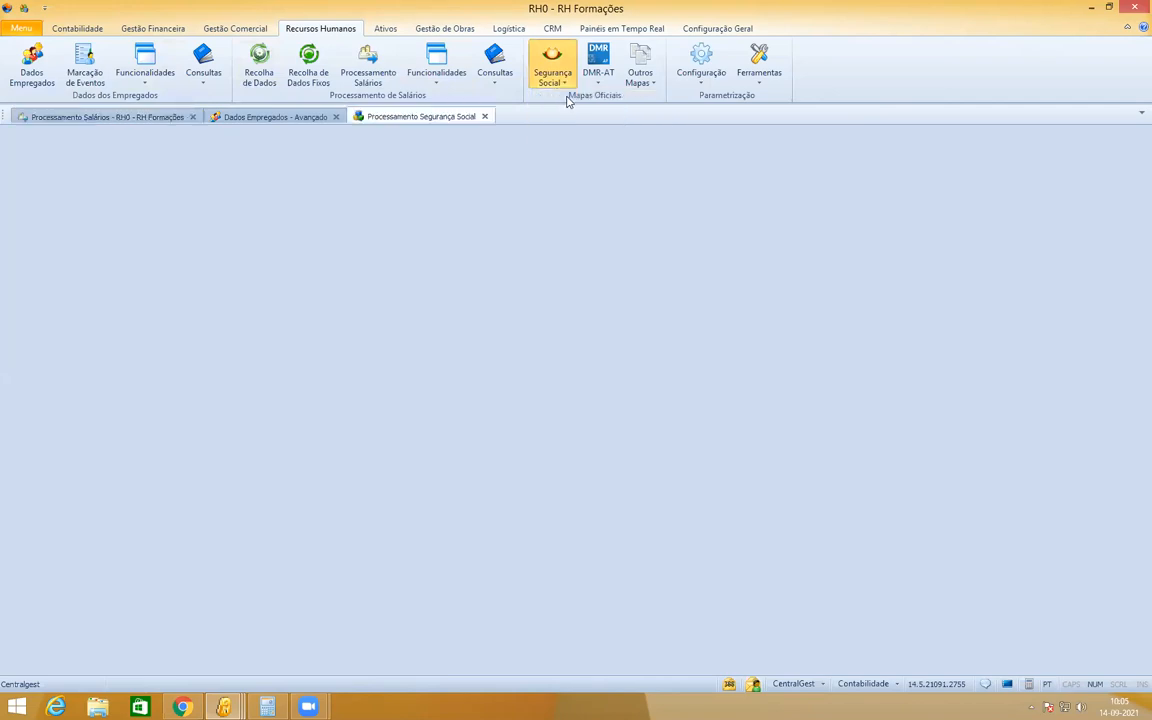
left_click(1058, 679)
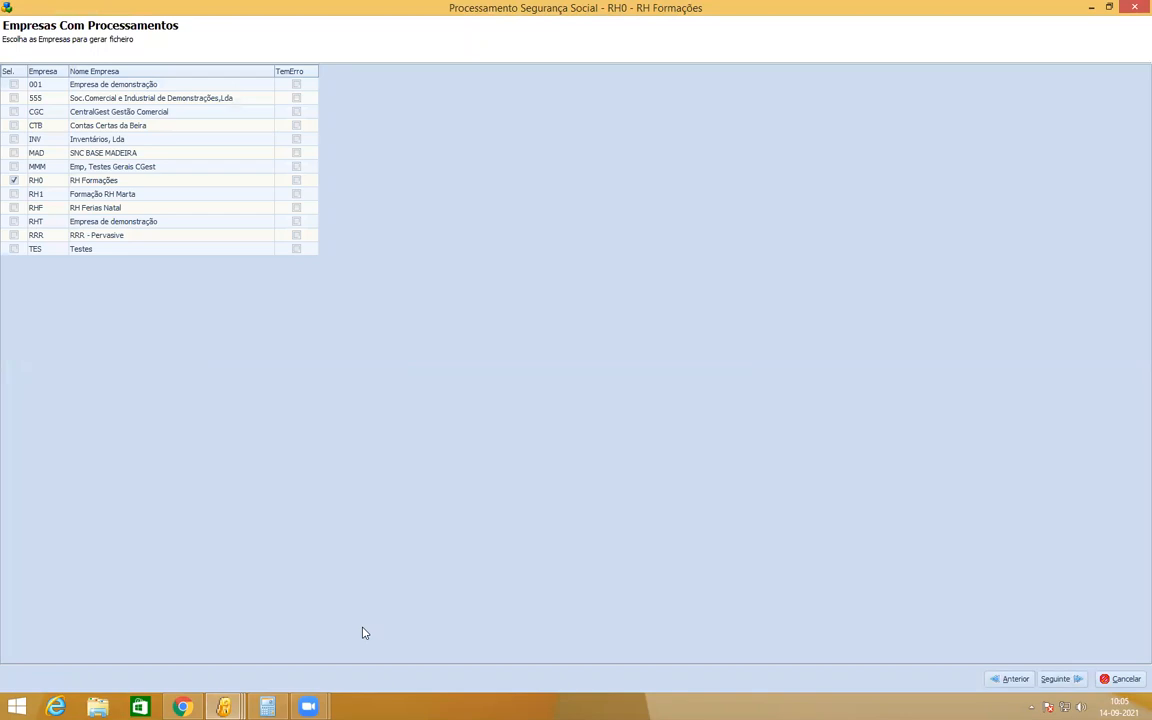
left_click(1055, 679)
left_click(236, 99)
left_click(1076, 679)
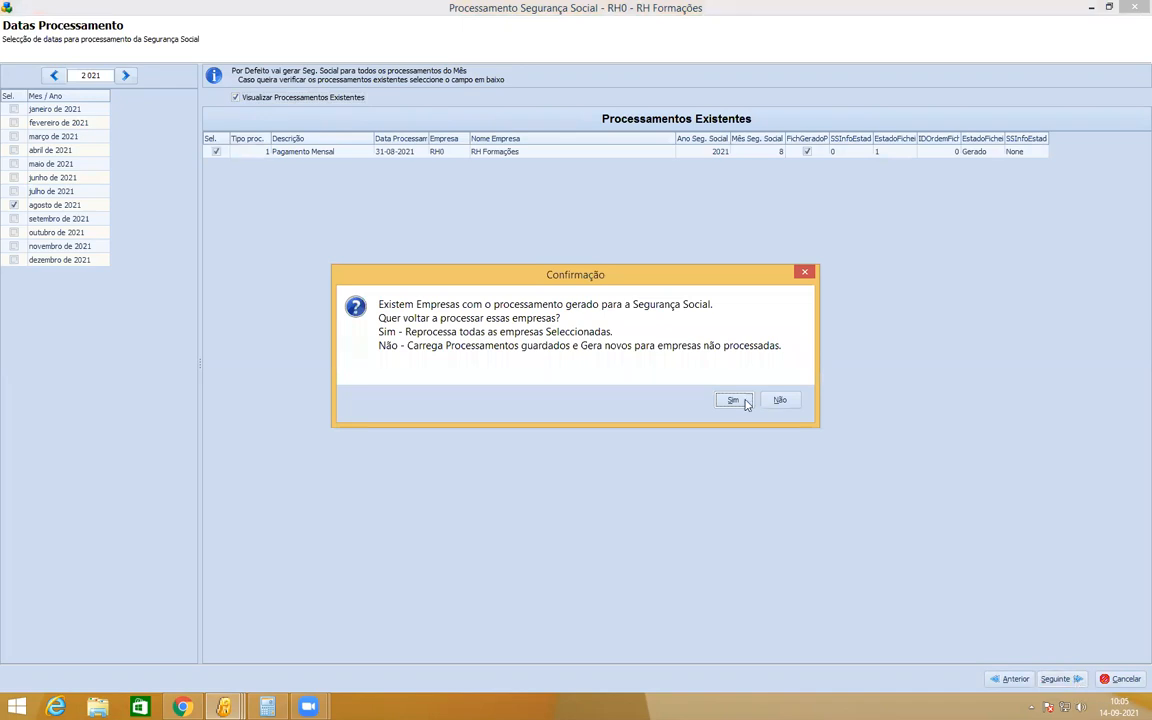
left_click(733, 401)
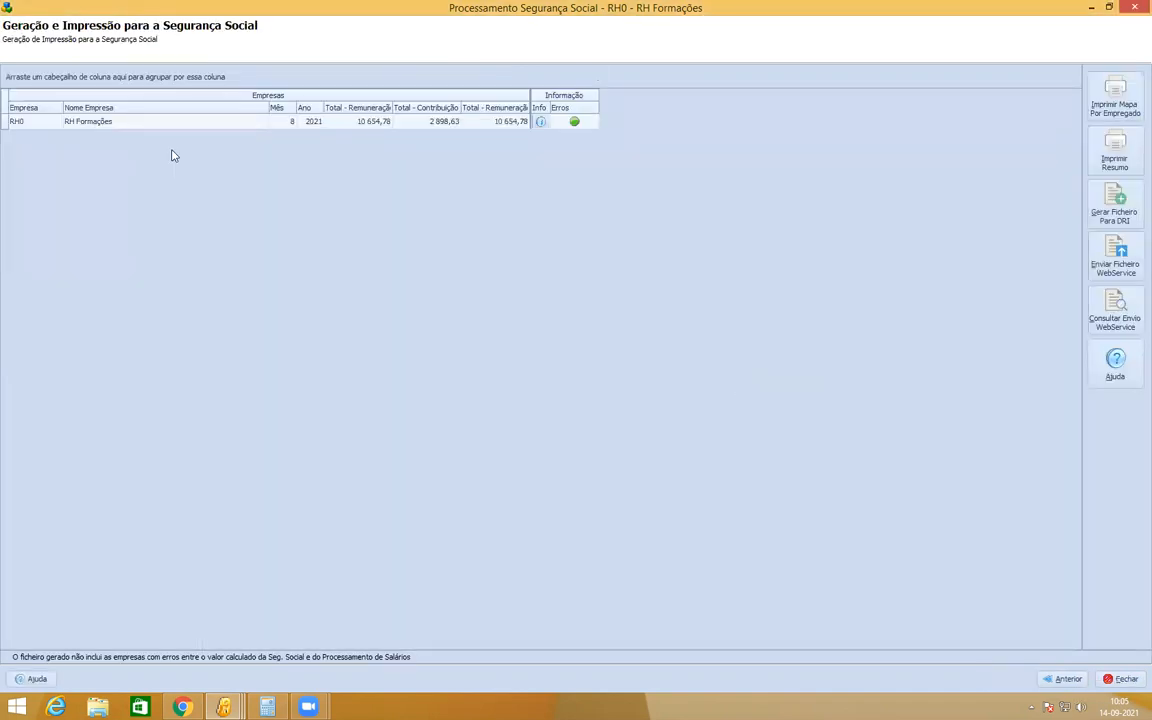
Open the Social Security details for RH0 in a maximized view and examine the number of days for employee 1.
left_click(540, 122)
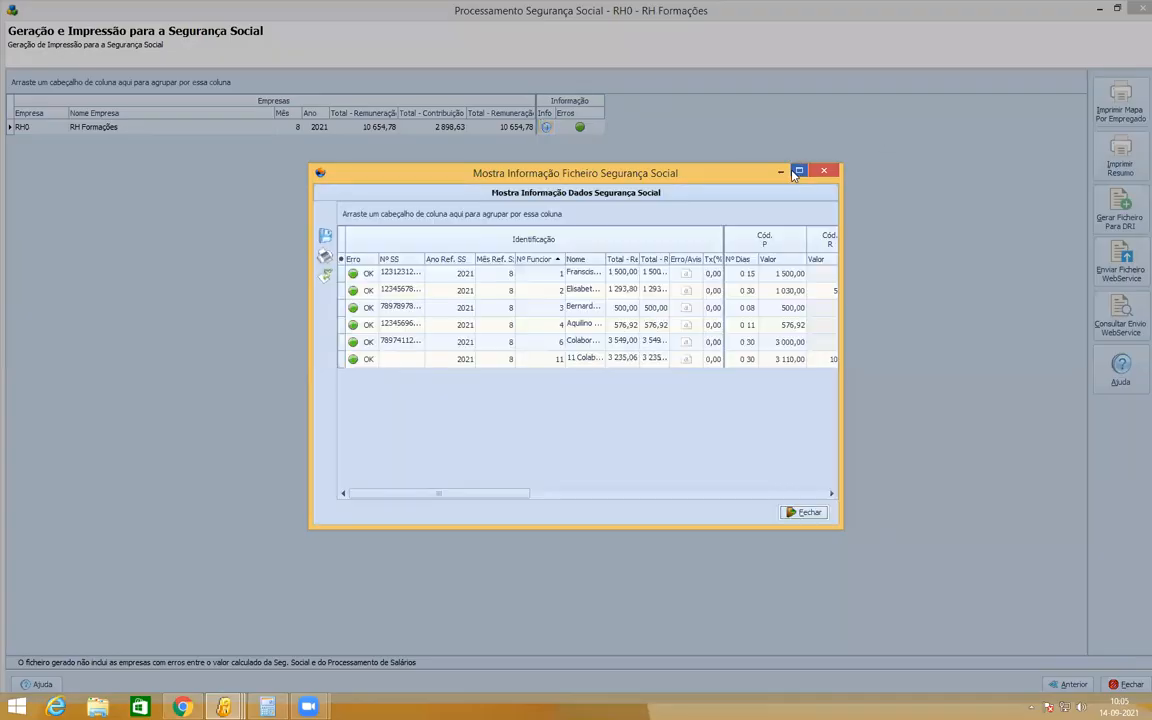
left_click(799, 171)
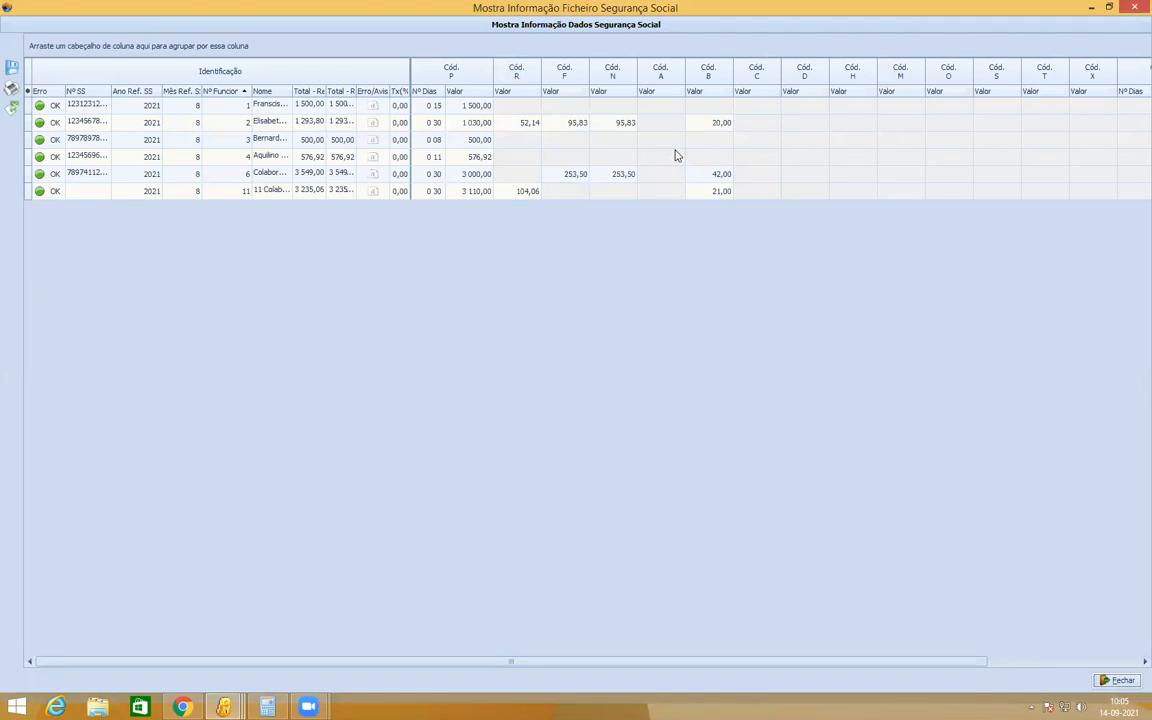
left_click(432, 107)
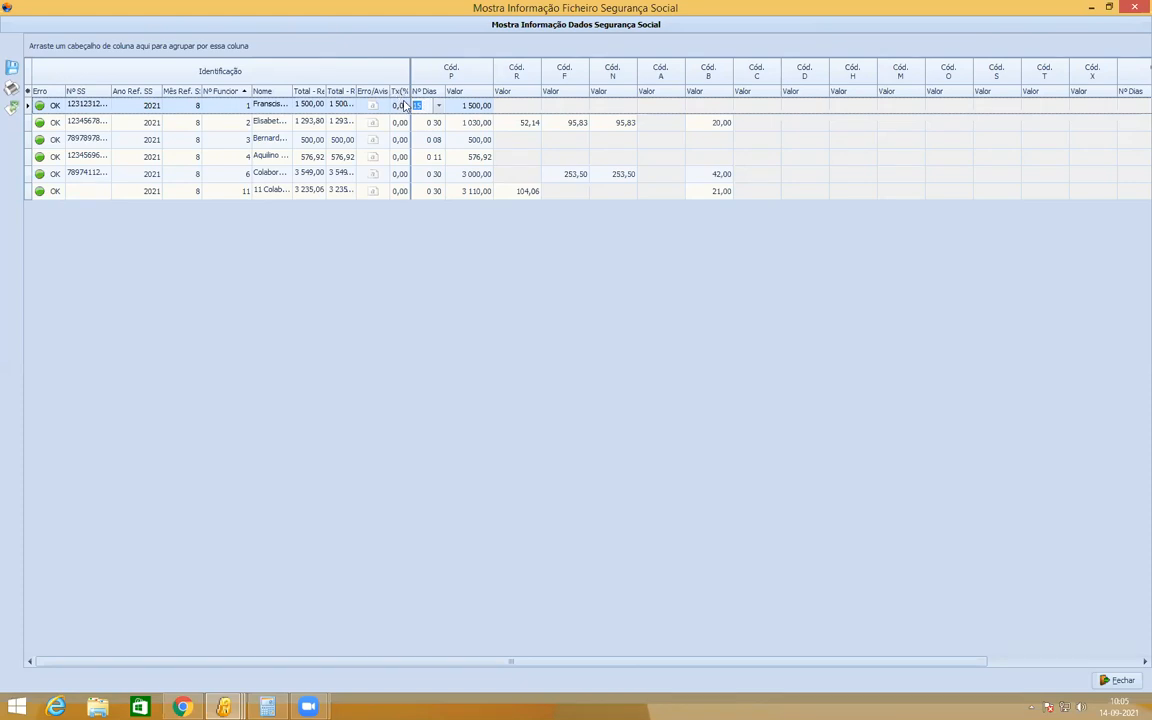
left_click(427, 104)
double_click(425, 105)
Examine the exact number of days declared under code P for employees 2, 3 and 4.
left_click(230, 125)
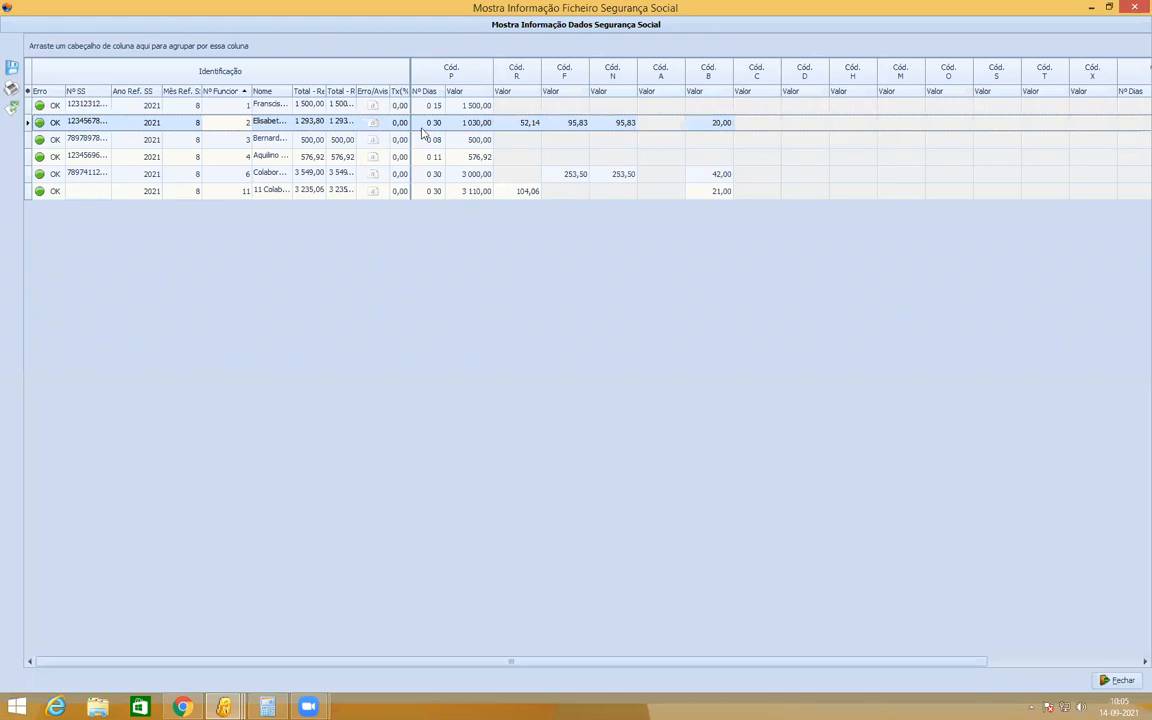
left_click(425, 121)
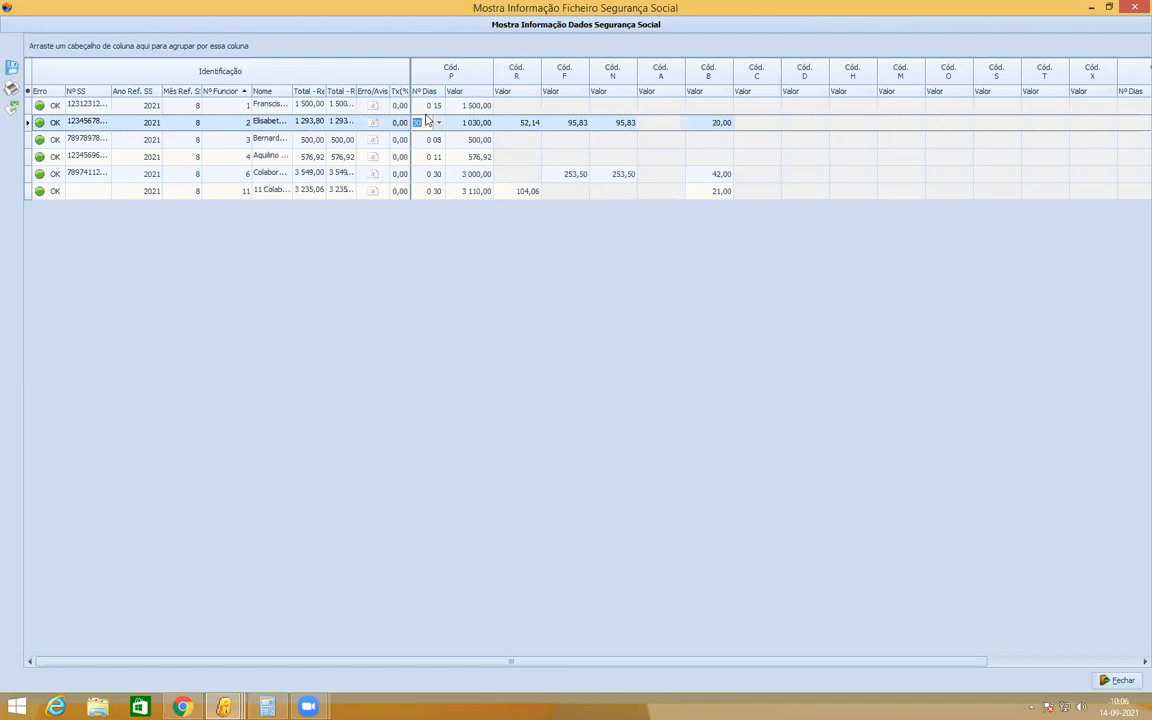
left_click(238, 140)
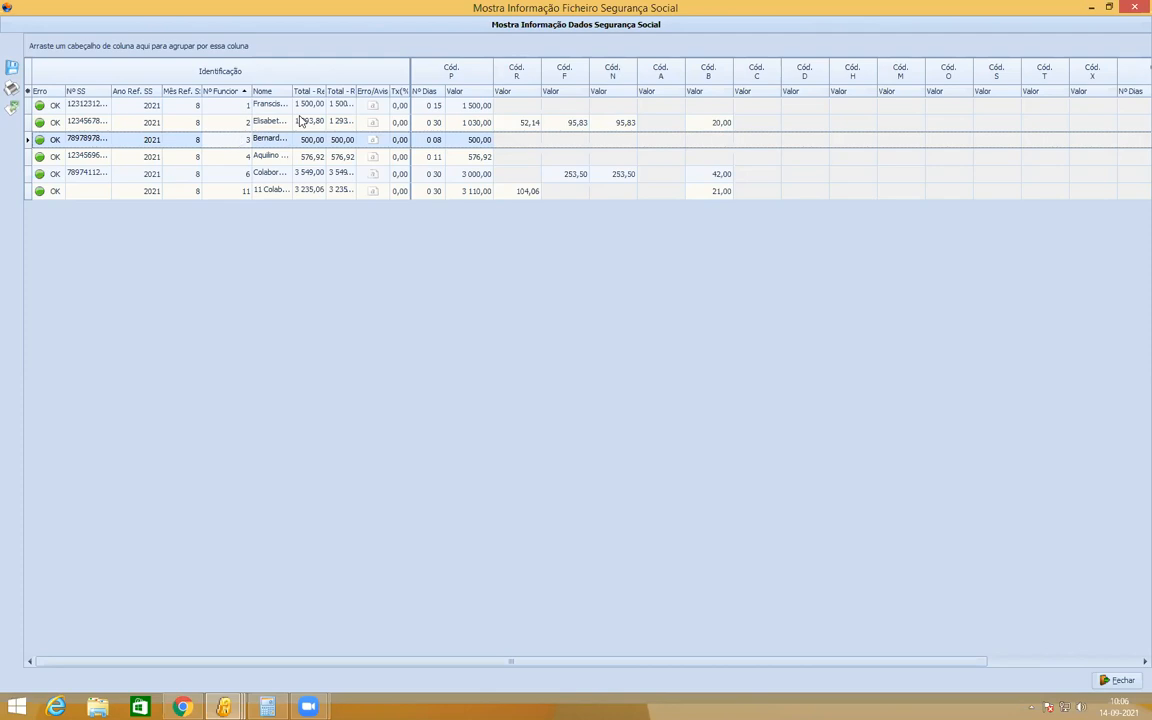
left_click(434, 141)
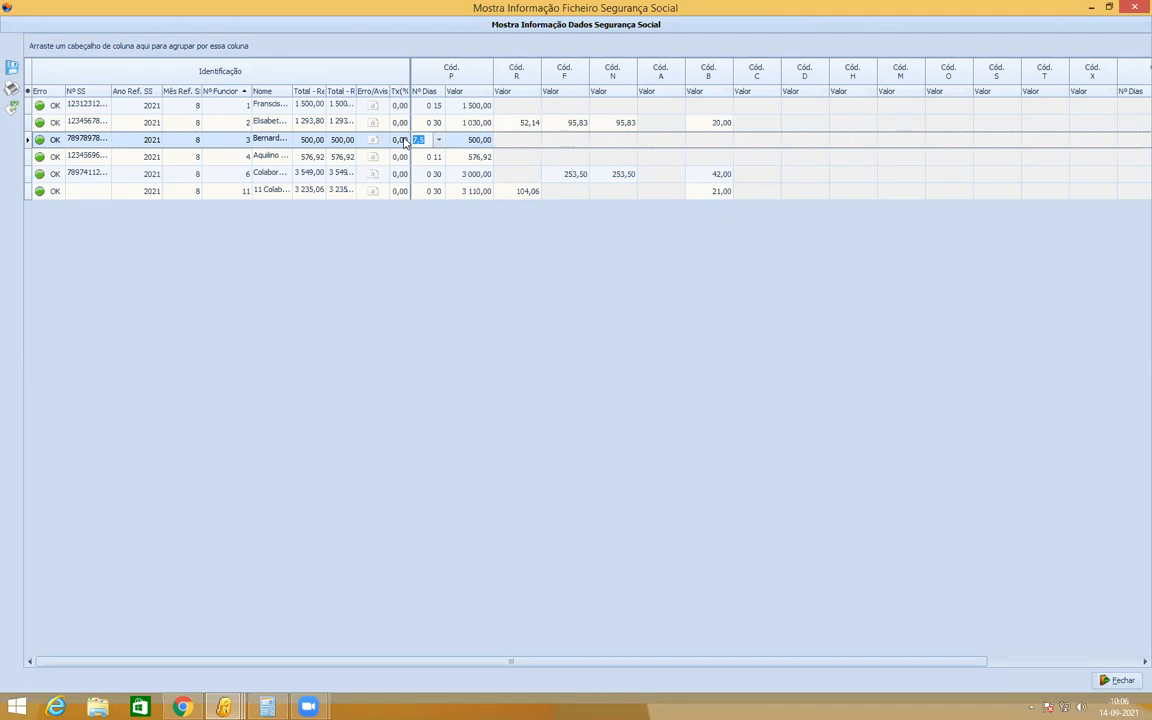
left_click(229, 160)
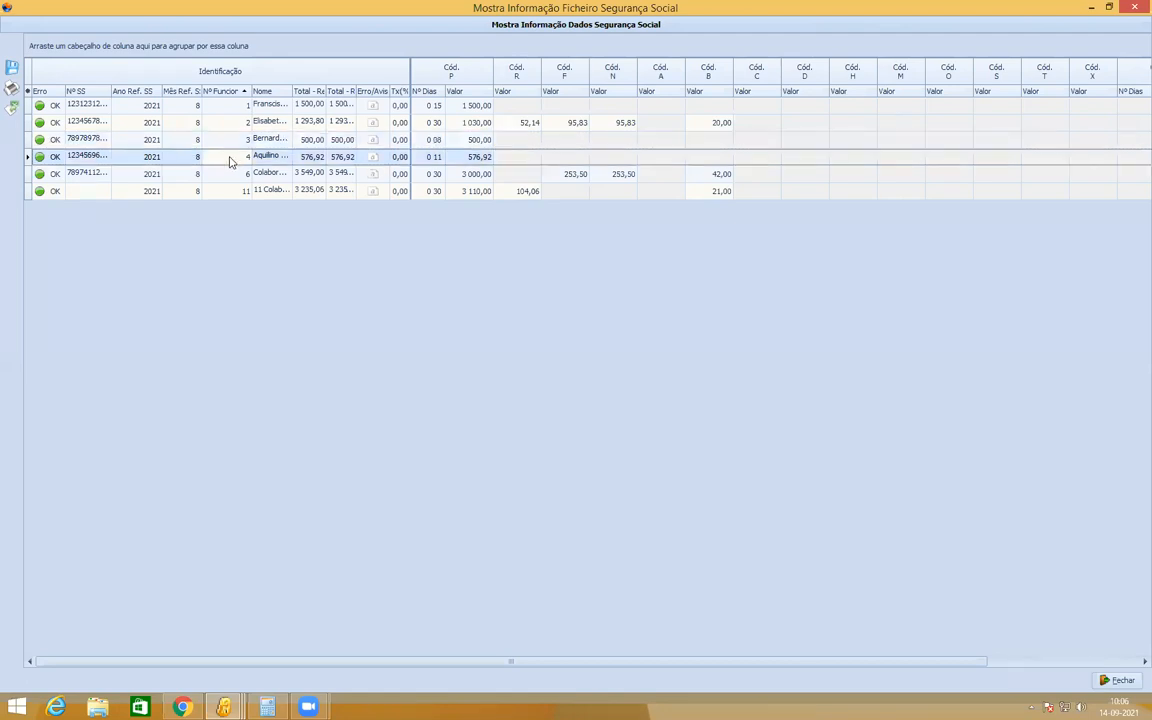
left_click(425, 156)
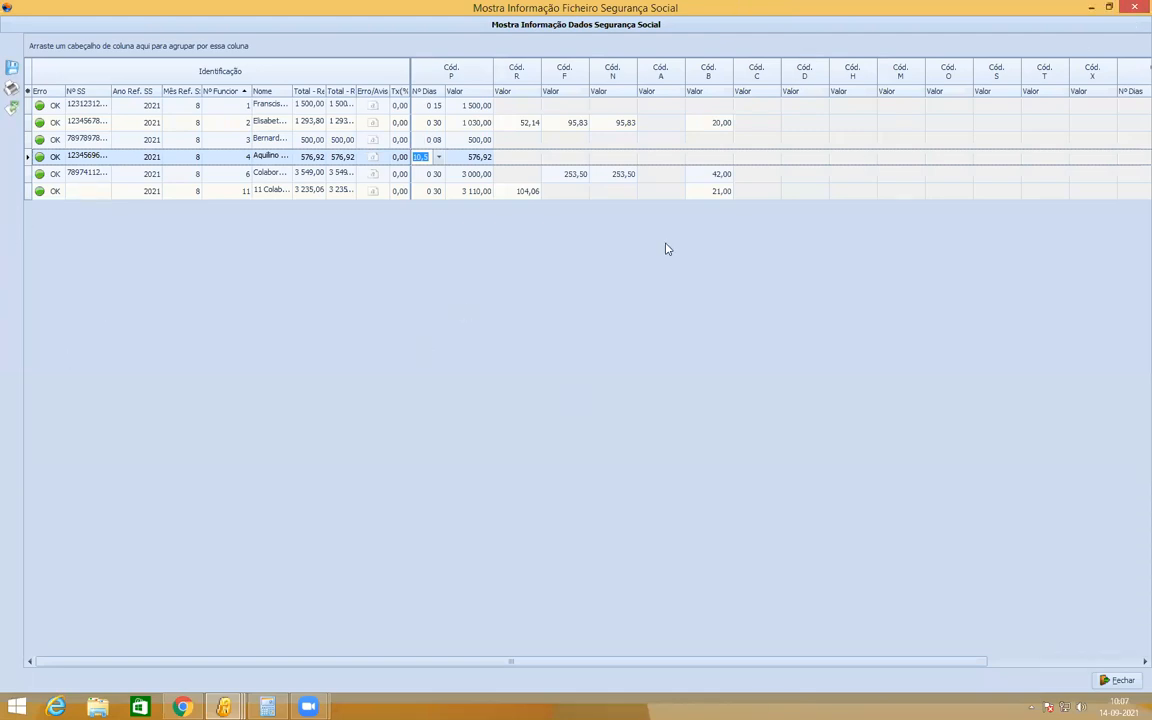
left_click(595, 138)
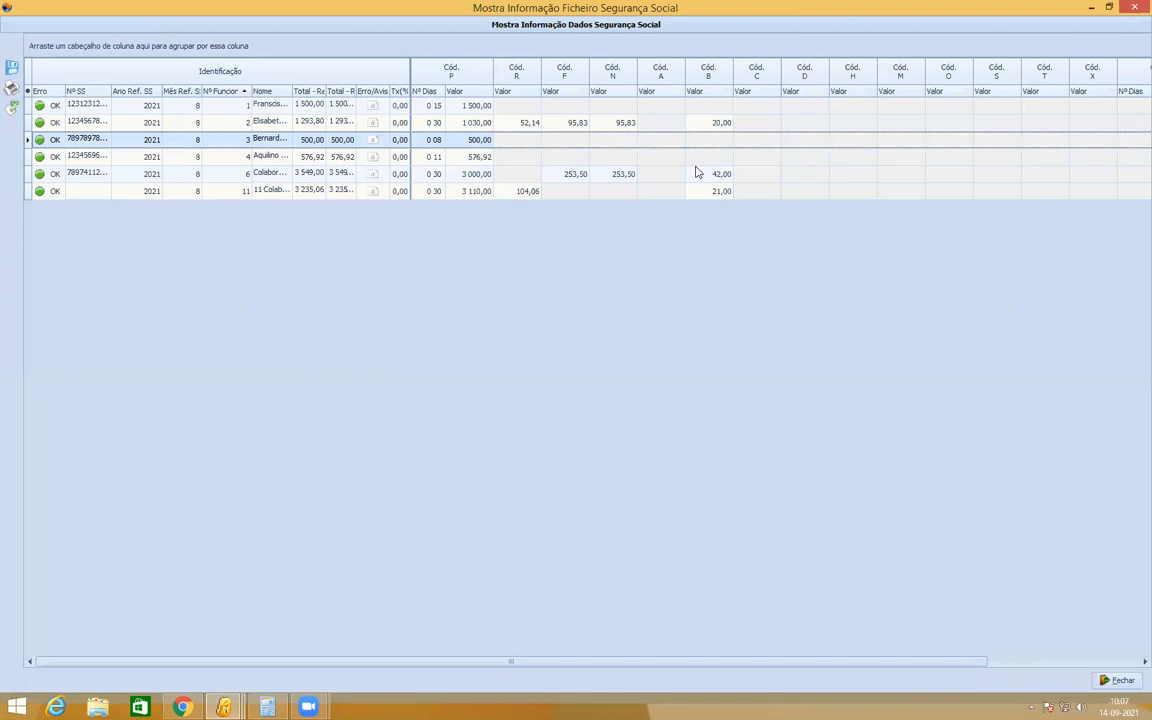
Close the Social Security details and processing, and return to employee 4's advanced record.
left_click(1133, 8)
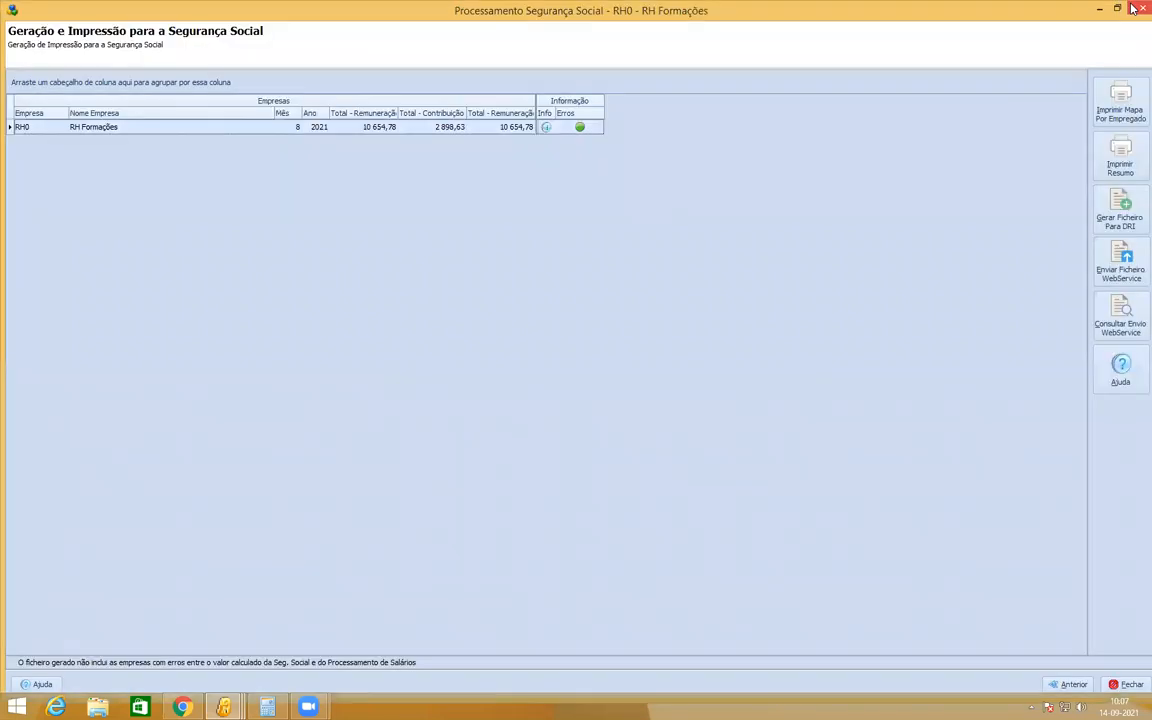
left_click(1133, 8)
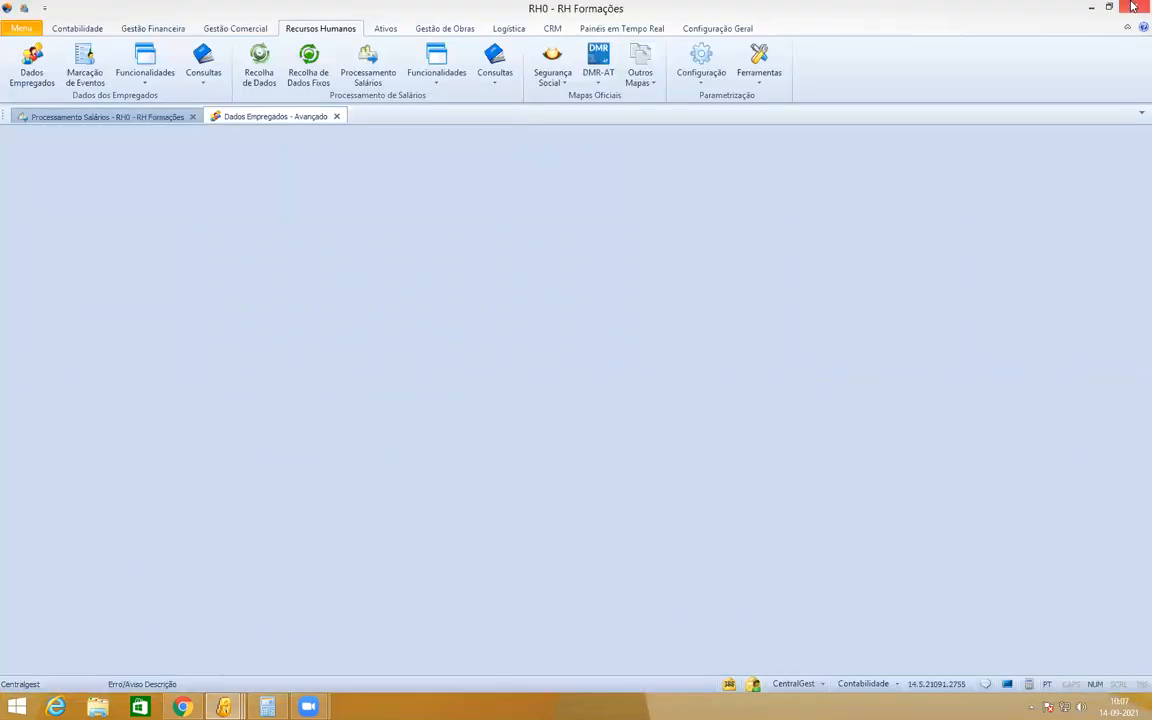
left_click(274, 117)
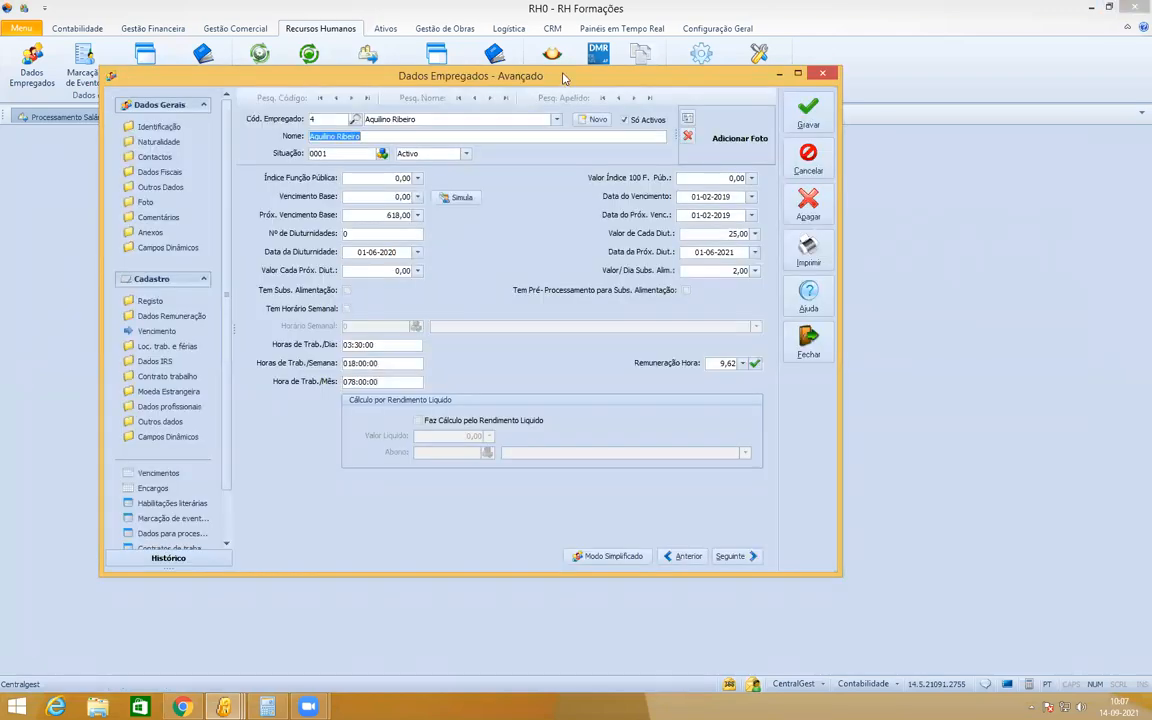
left_click_drag(563, 76, 579, 49)
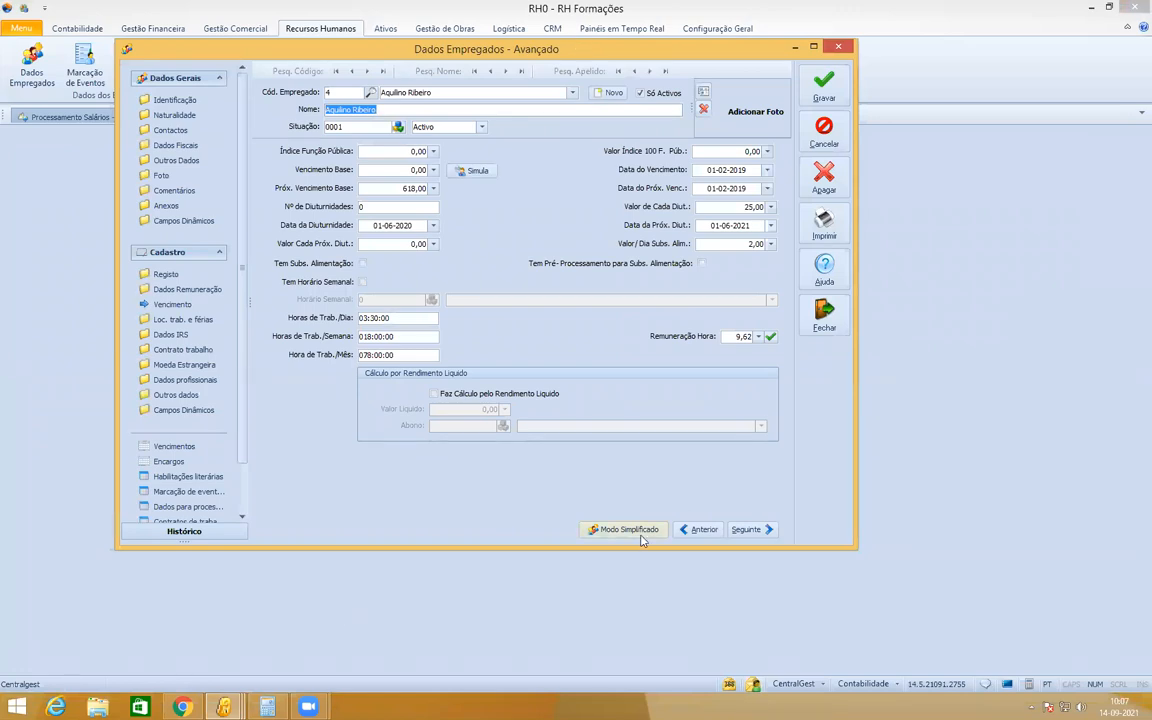
Switch the employee record to simplified mode and load employee 1.
left_click(607, 529)
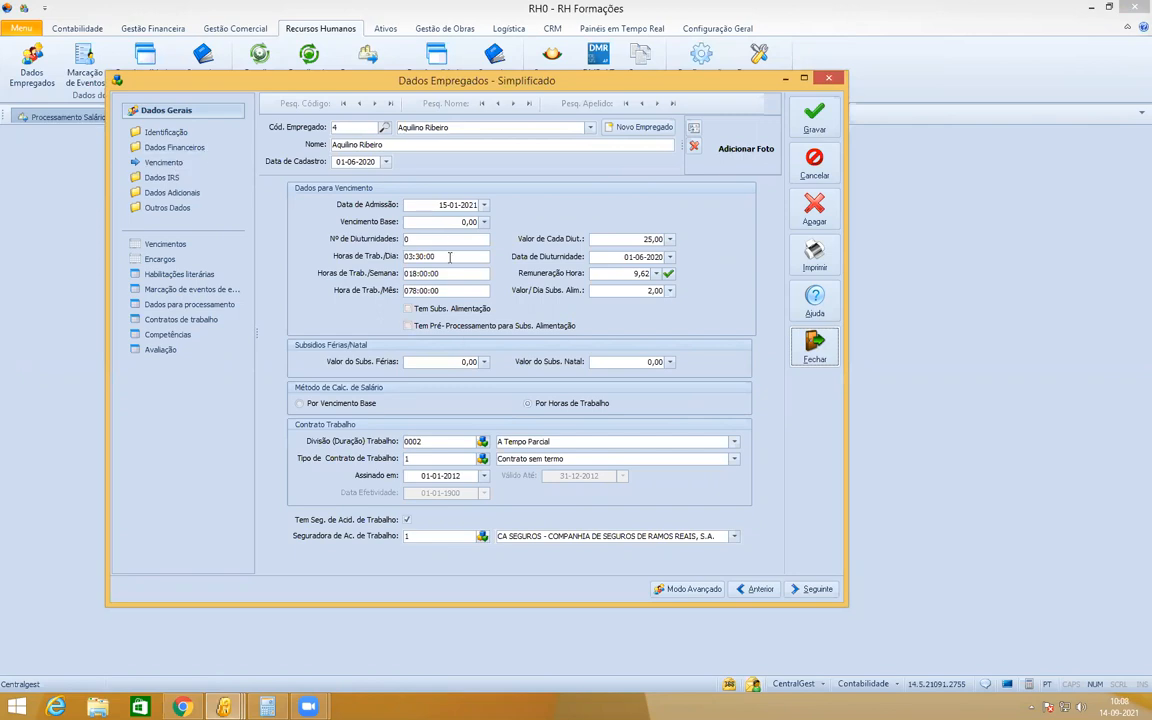
left_click_drag(348, 127, 214, 143)
type("1")
key("Tab")
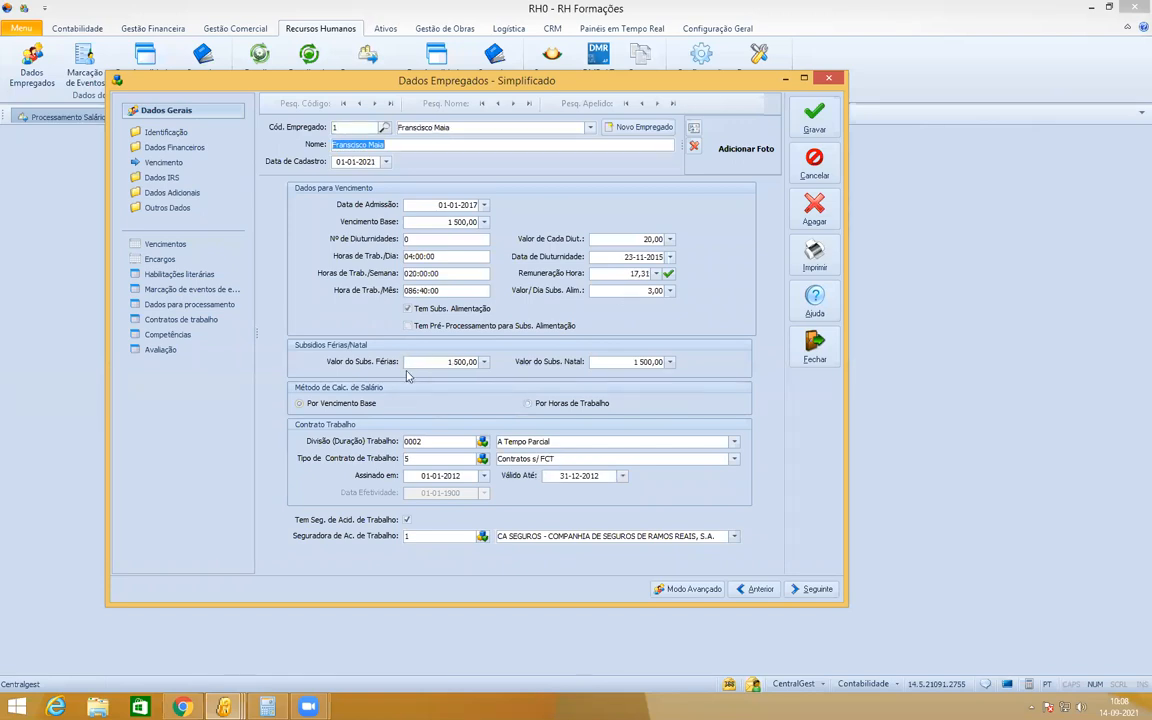
Examine employee 1's base salary, daily hours and work-duration division, recalculating the hourly pay.
left_click(436, 221)
left_click_drag(442, 257, 343, 264)
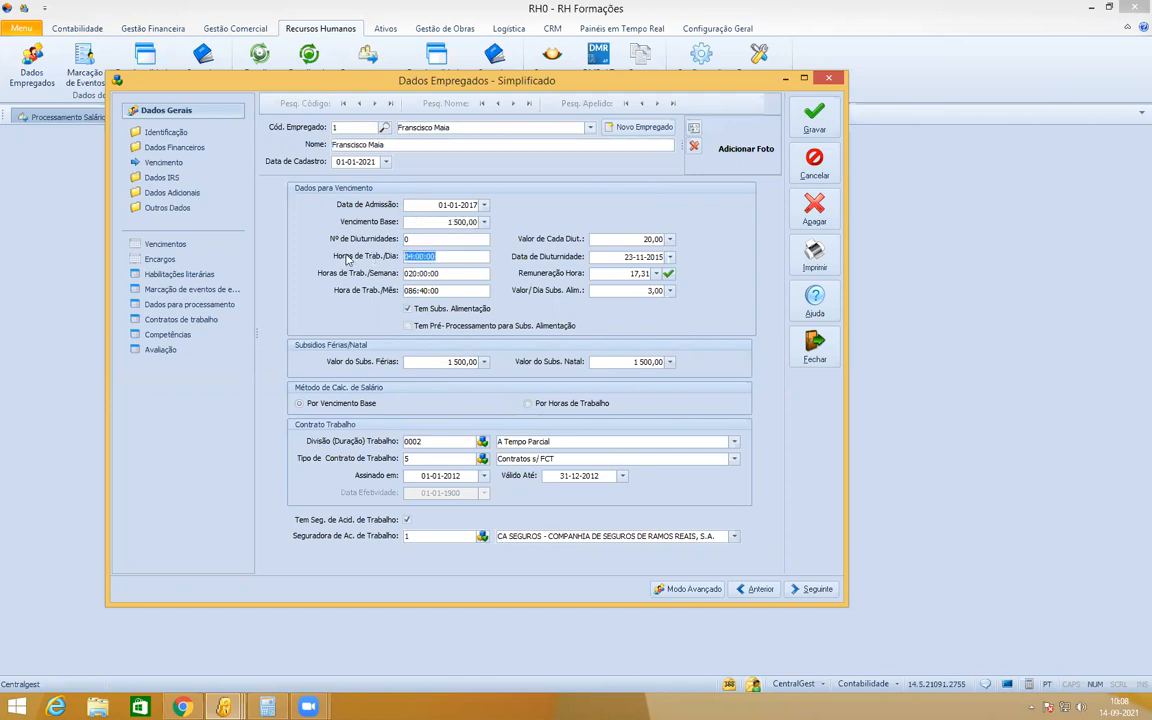
left_click(668, 274)
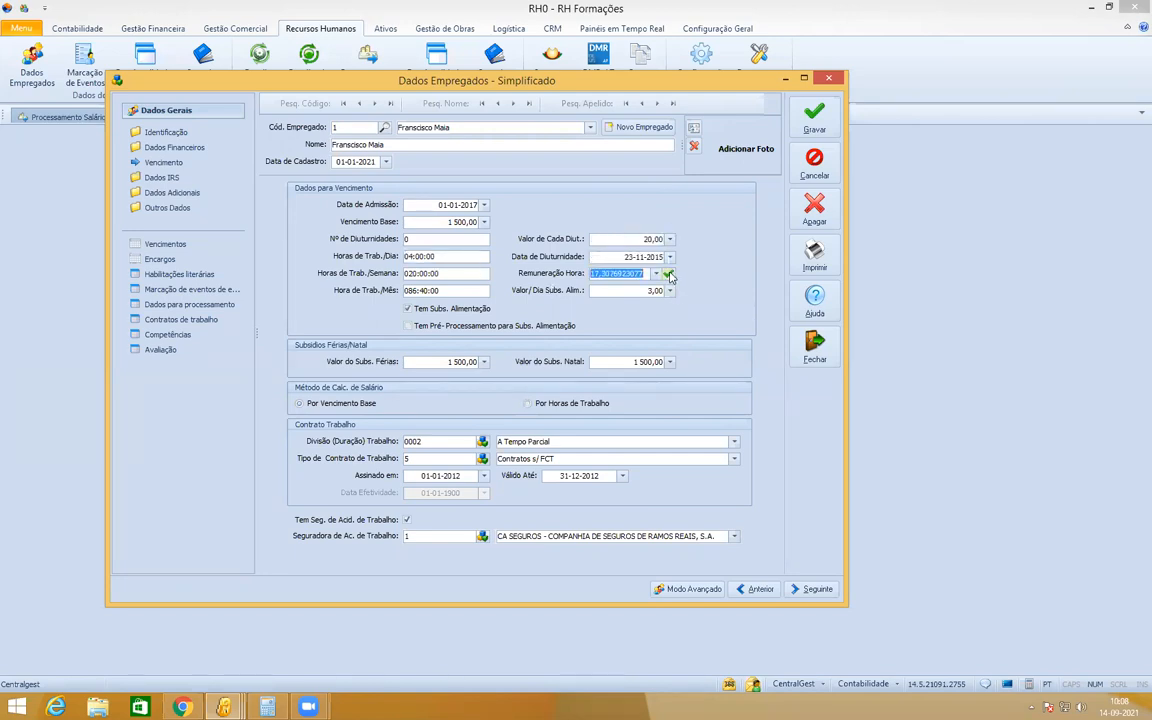
left_click(448, 442)
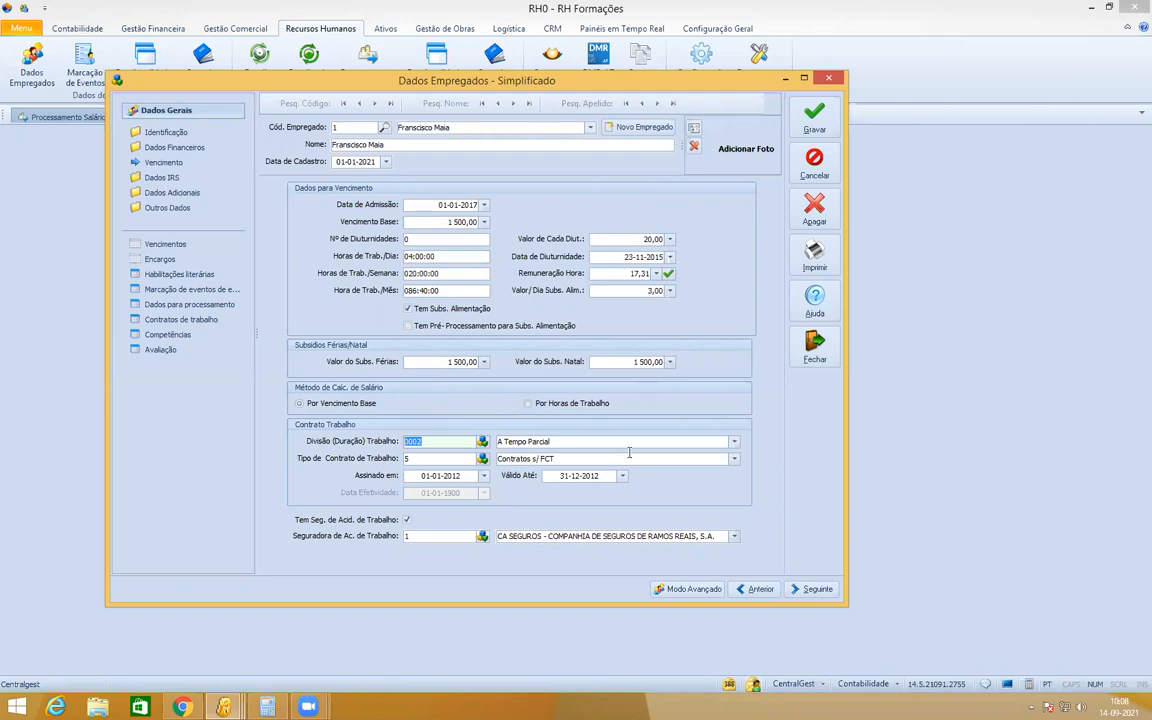
Switch employee 1's record to advanced mode without saving and examine the base salary and the daily and weekly working hours.
left_click(688, 591)
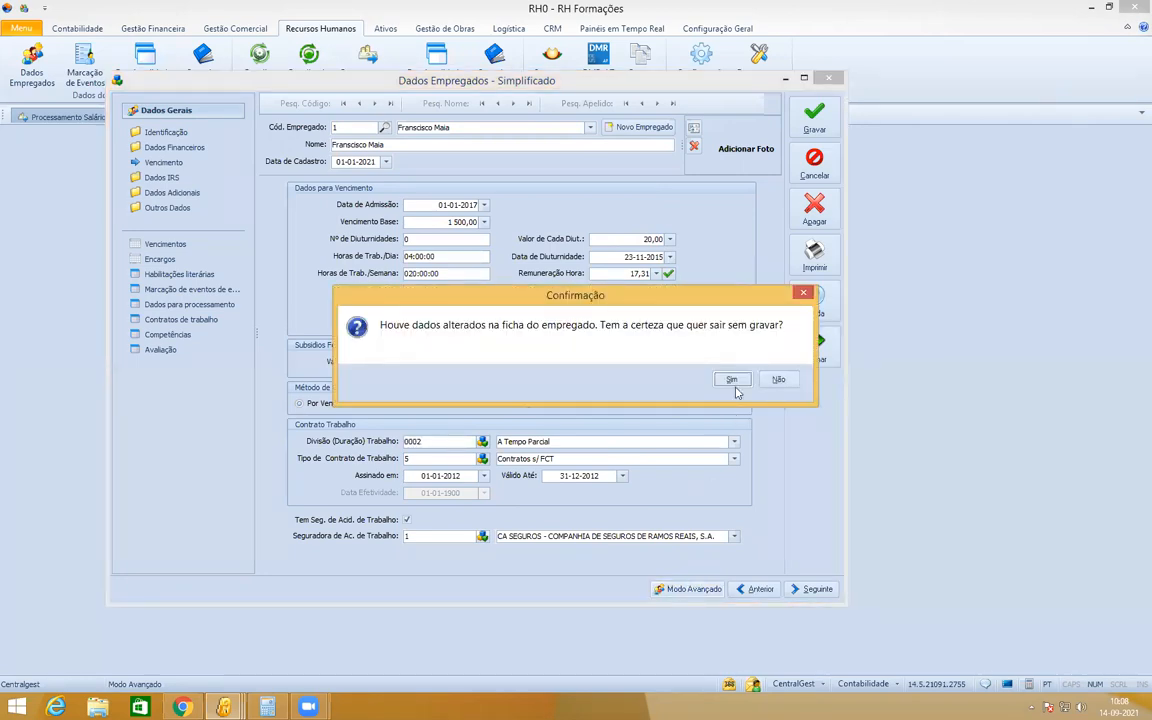
left_click(733, 380)
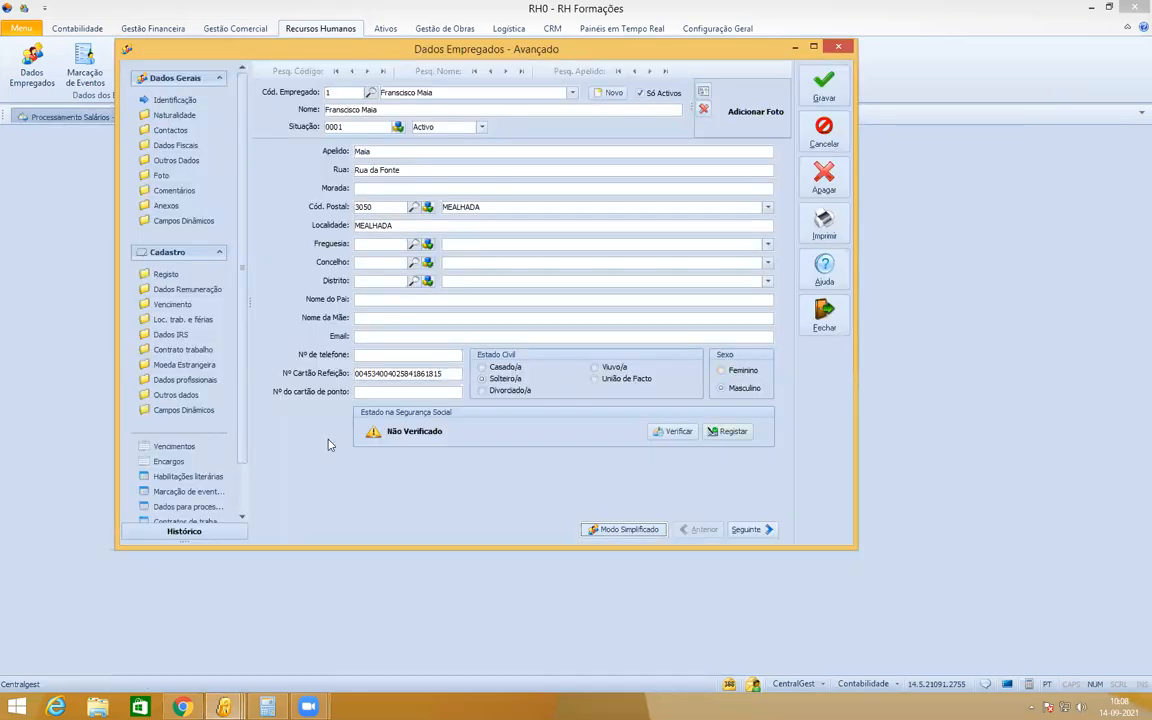
left_click(160, 393)
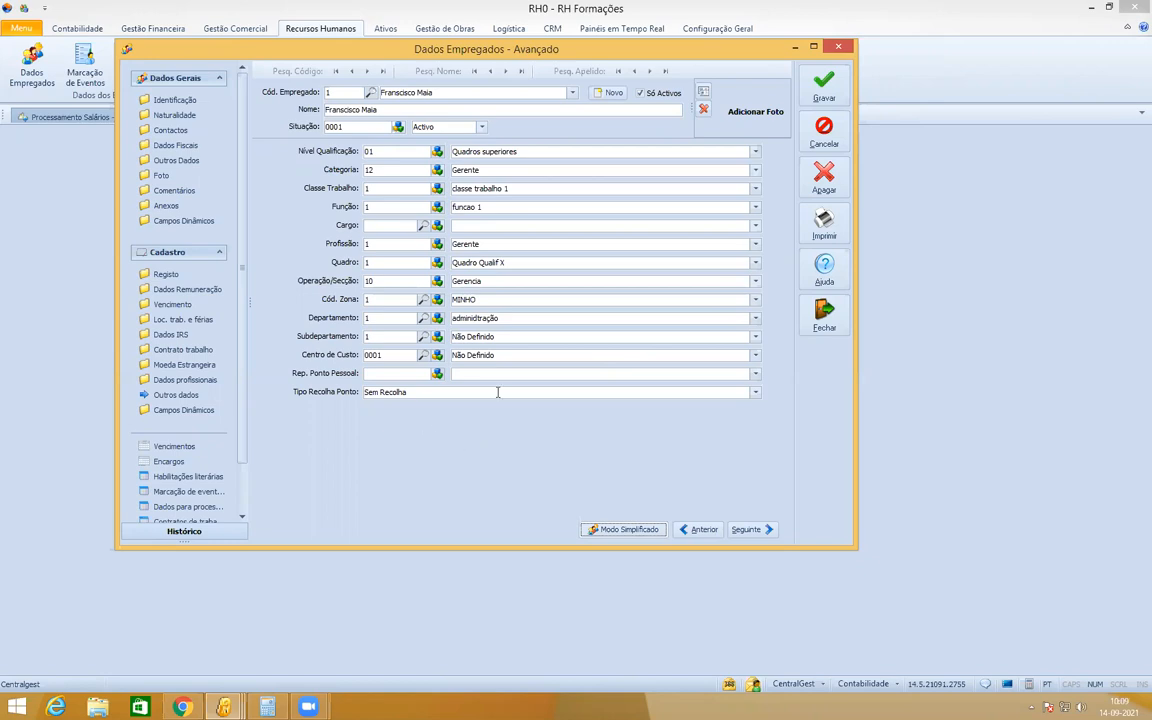
left_click(189, 305)
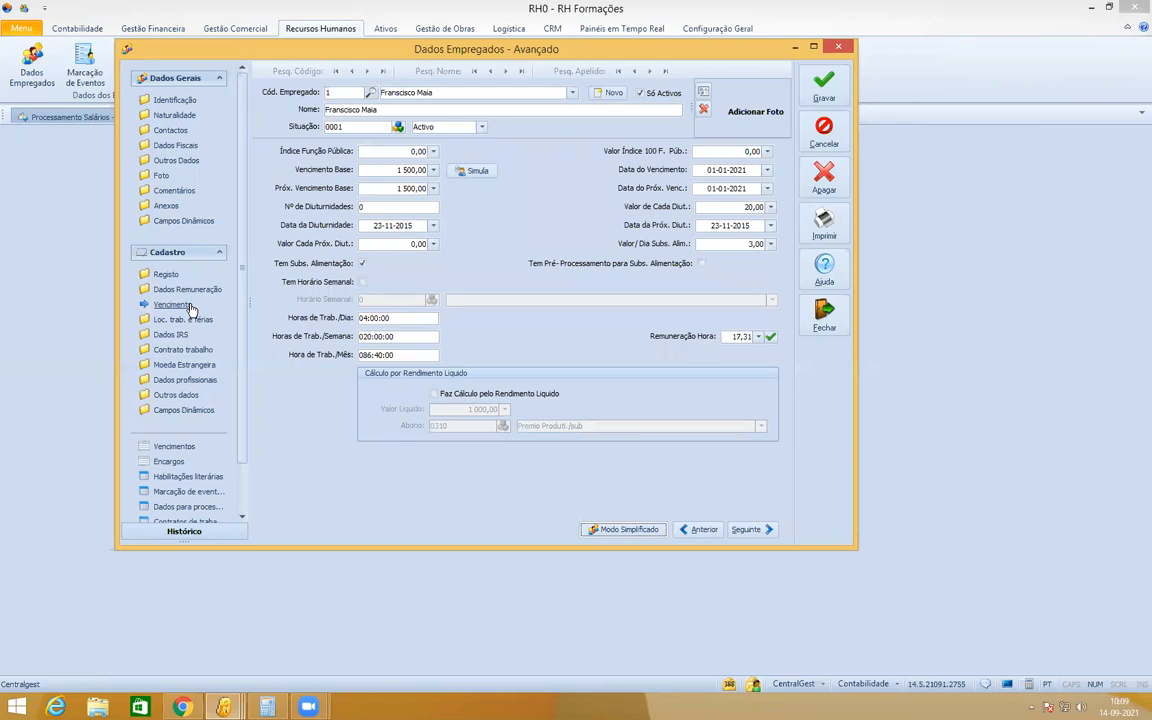
left_click(394, 171)
left_click_drag(318, 167, 301, 167)
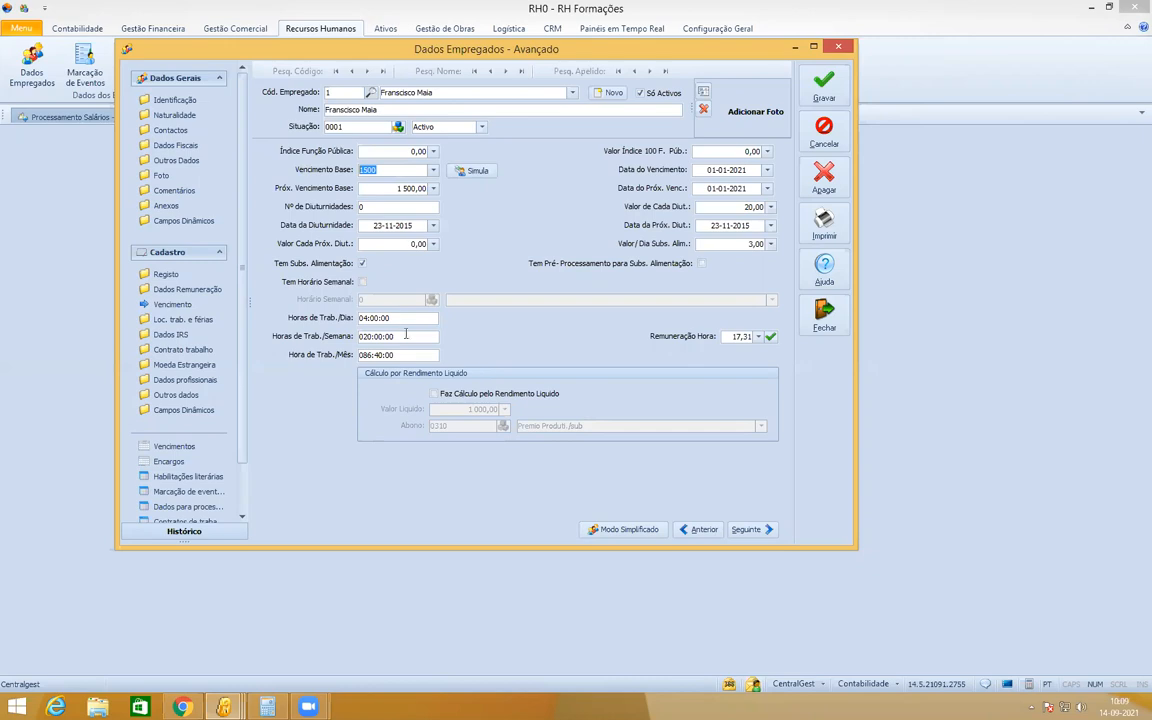
left_click_drag(401, 318, 334, 323)
left_click_drag(401, 338, 320, 352)
In employee 1's professional data, try the Por Horas de Trabalho salary calculation method and revert to Por Vencimento Base.
left_click(186, 380)
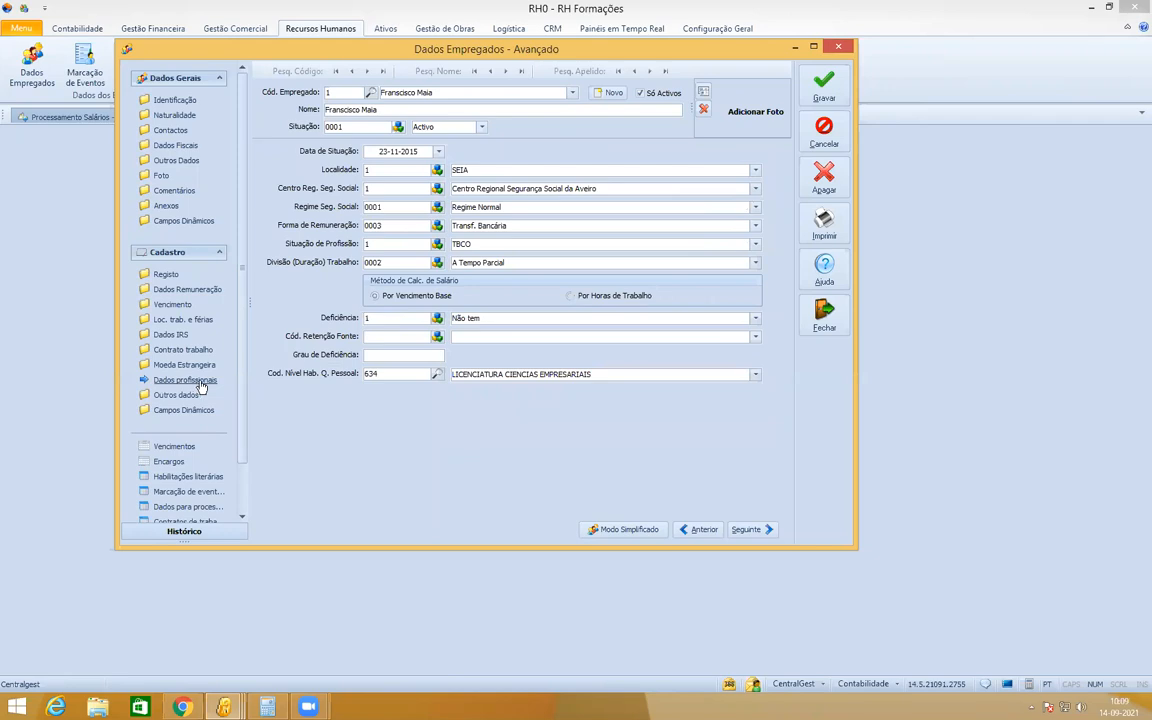
left_click_drag(404, 262, 355, 262)
left_click(393, 296)
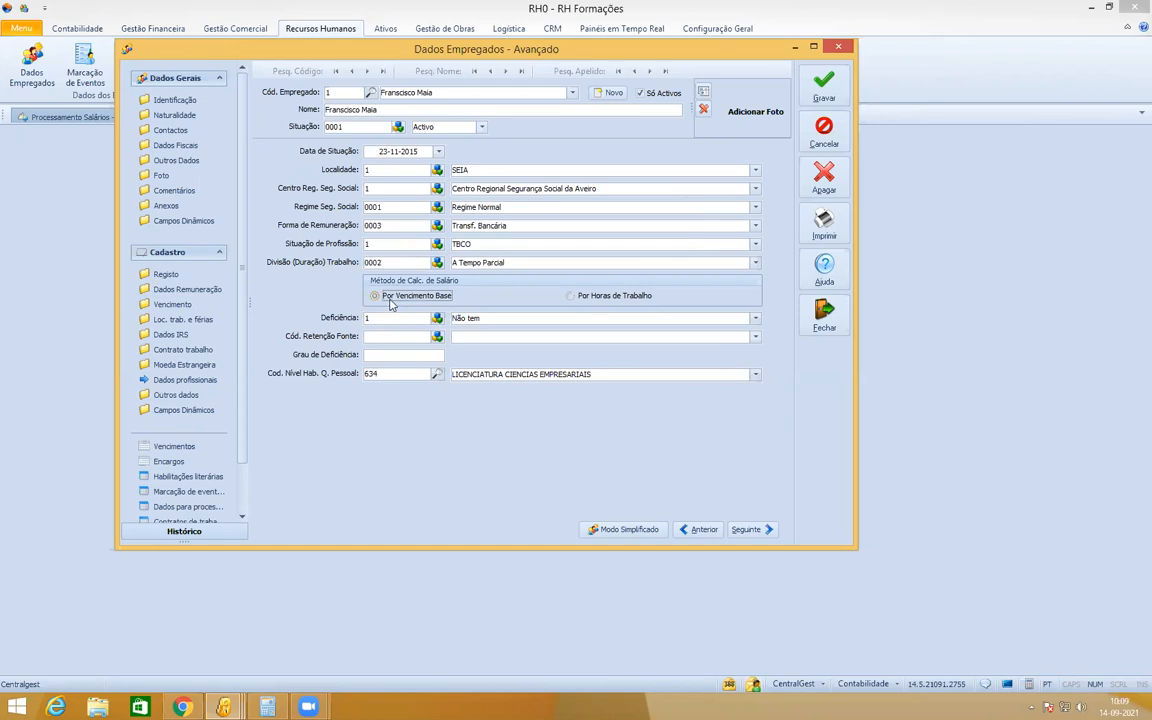
left_click(573, 298)
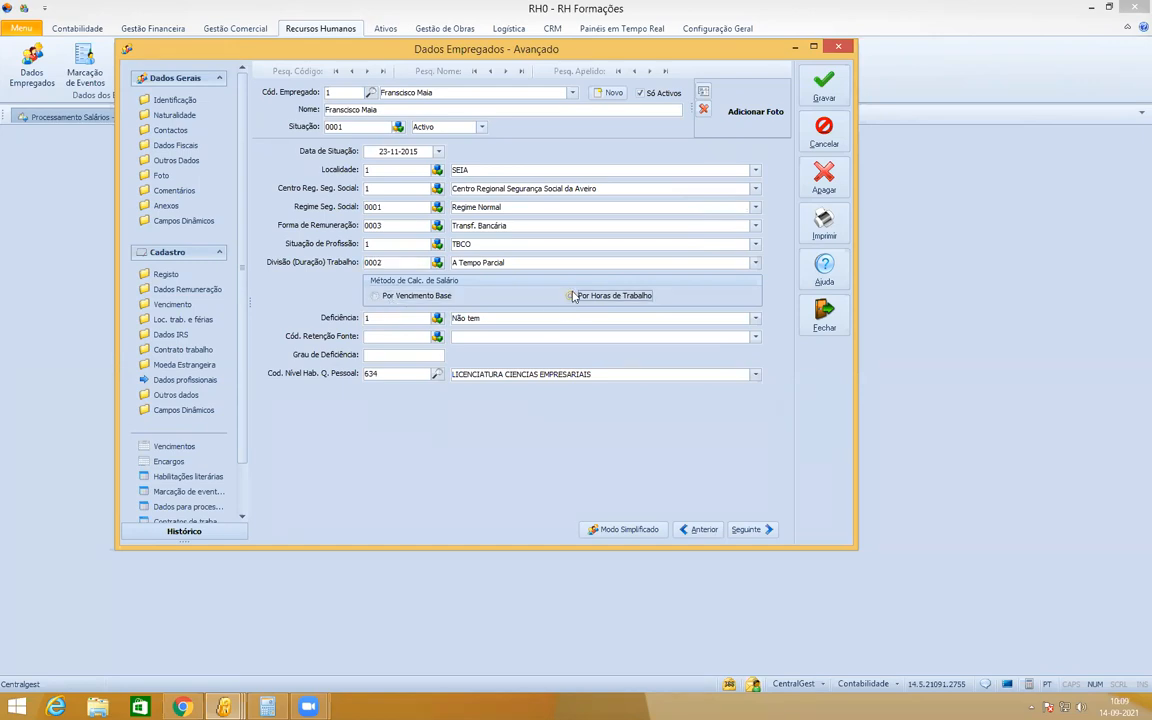
left_click(408, 296)
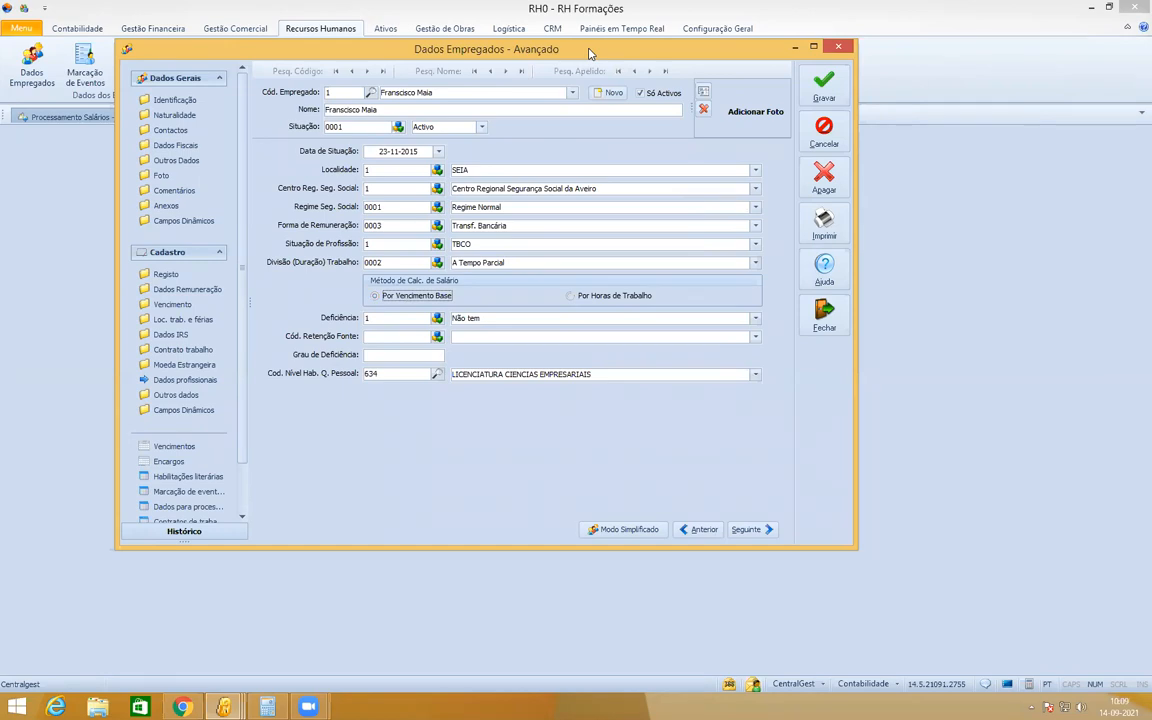
Close employee 1's advanced record without saving and close the salary processing window.
left_click_drag(590, 54, 573, 66)
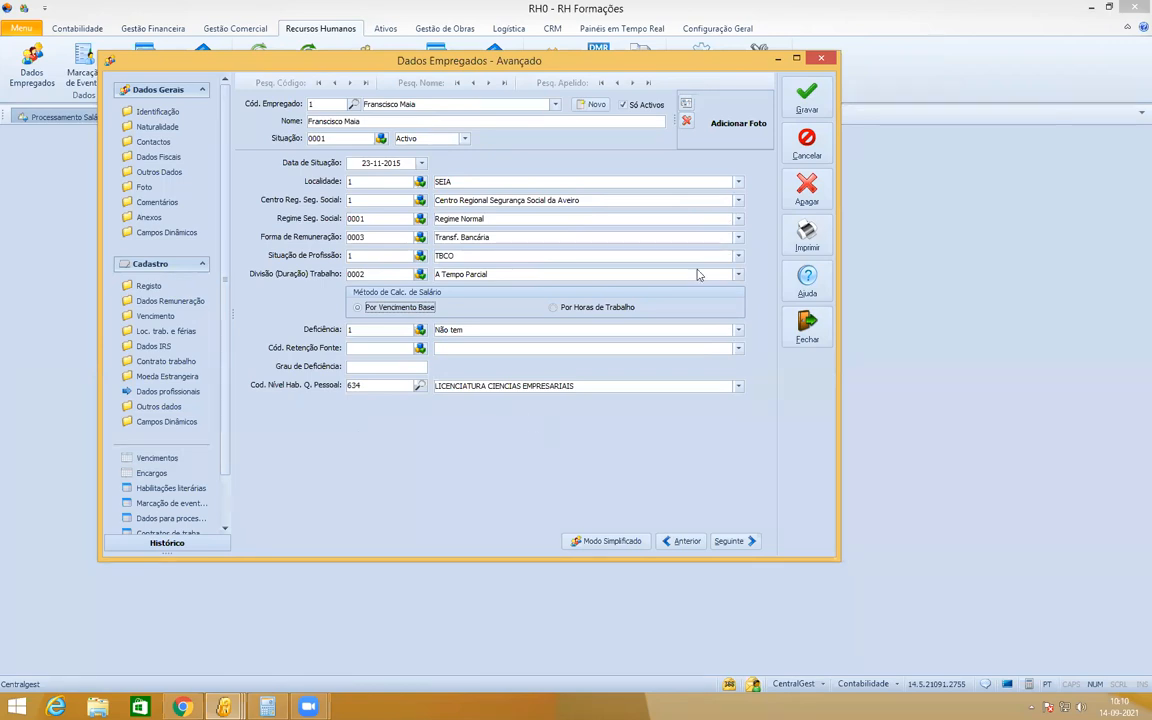
left_click_drag(565, 66, 553, 66)
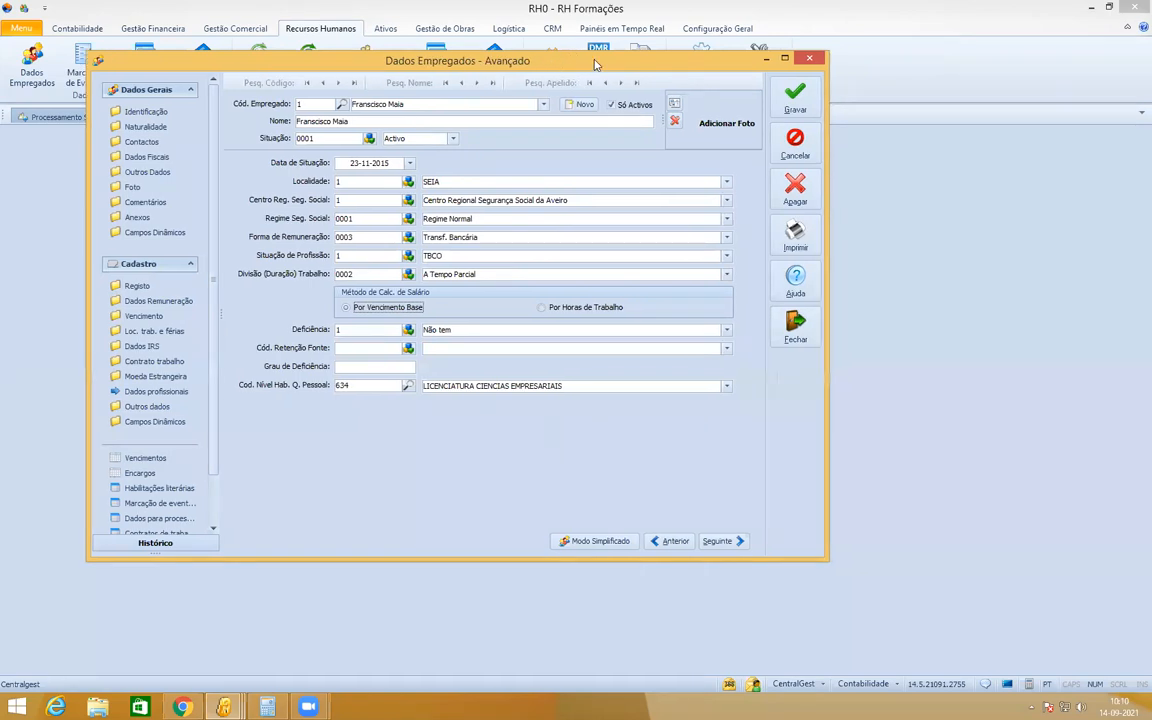
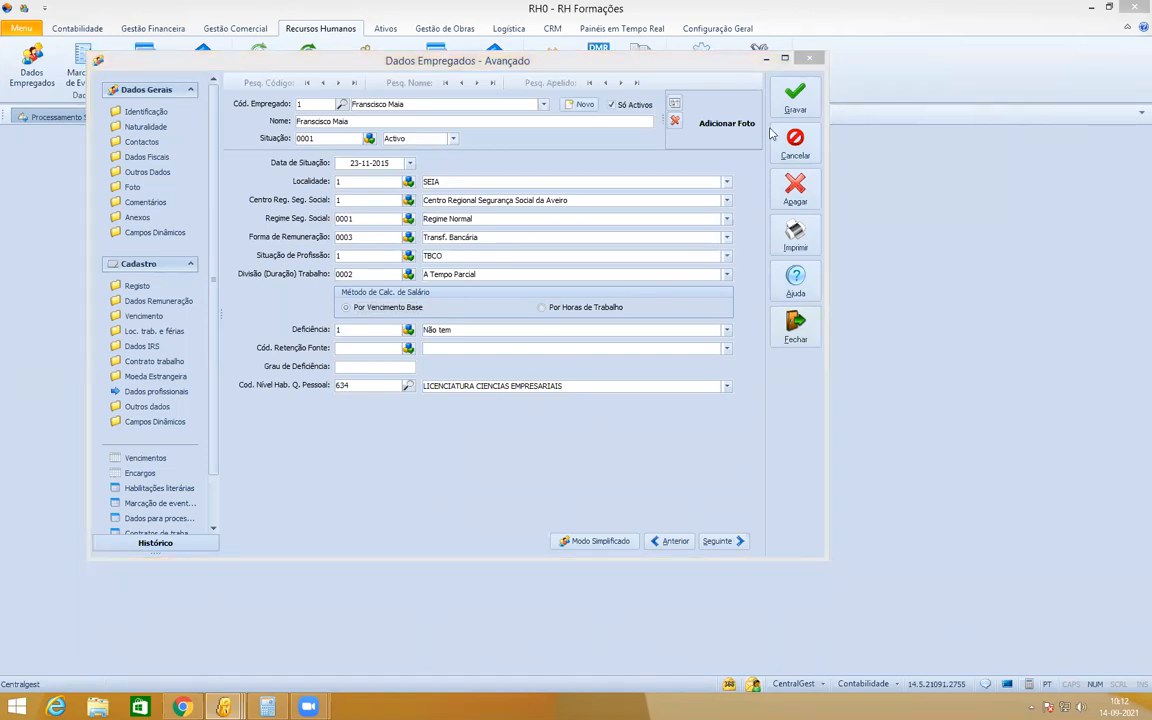
left_click(812, 64)
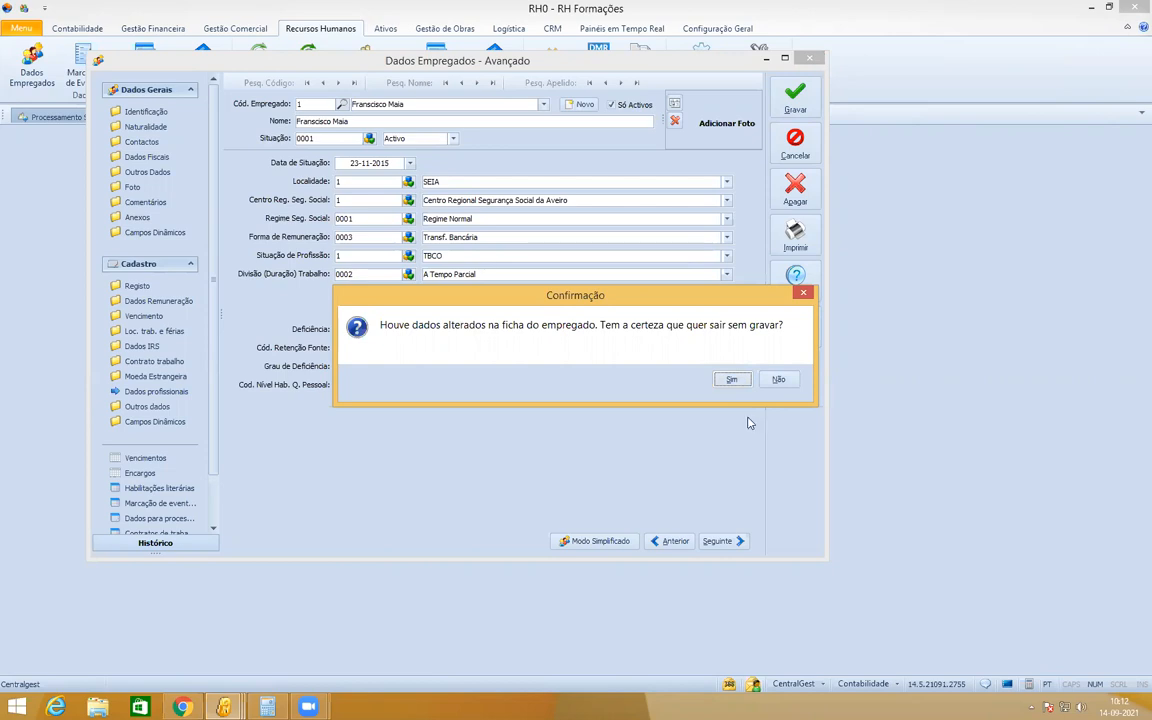
left_click(731, 379)
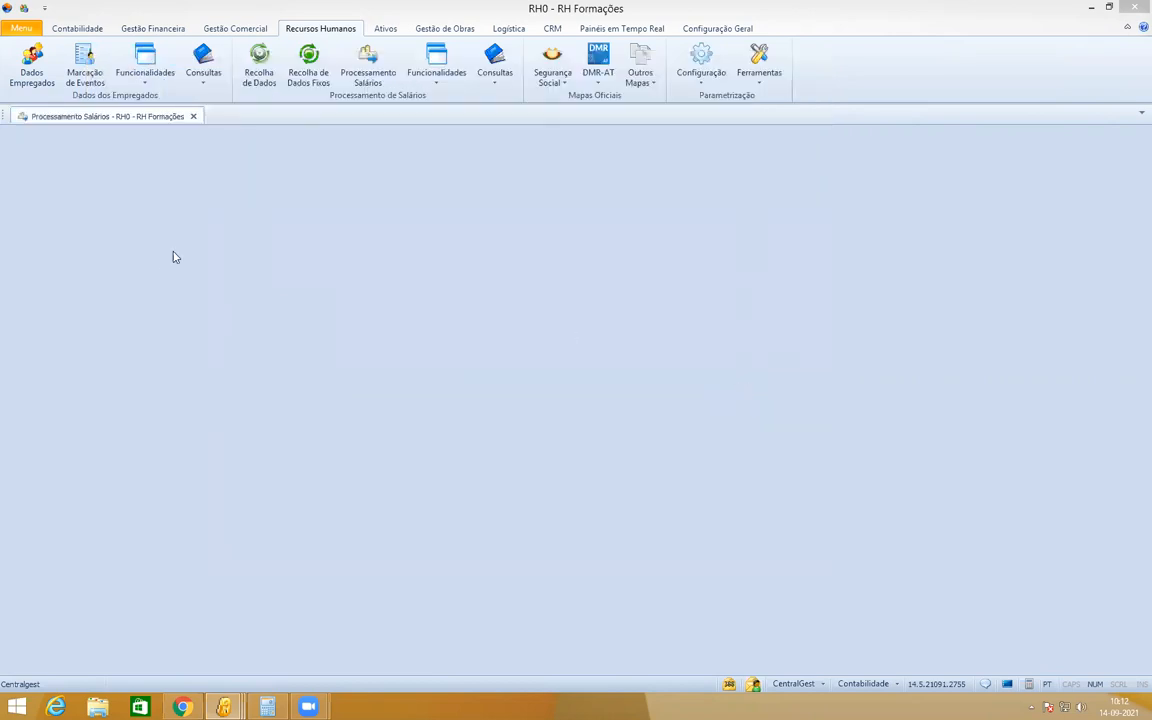
left_click(195, 117)
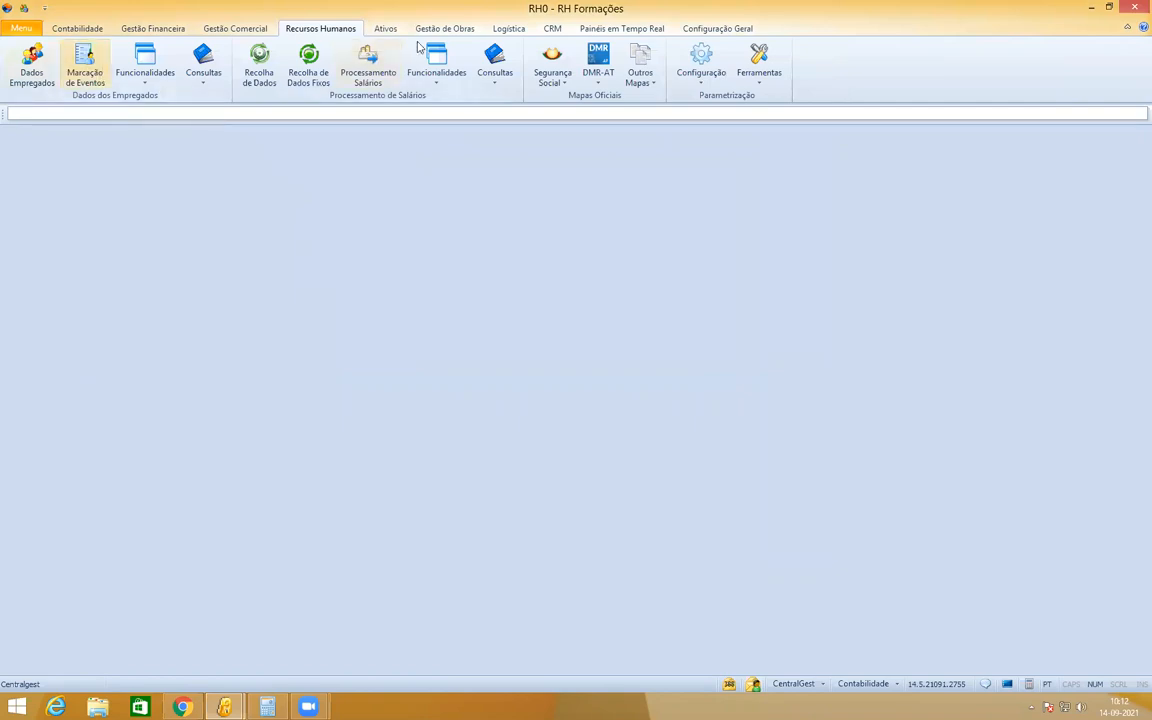
Open the salary data of employee 1 in the simplified employee record.
left_click(30, 62)
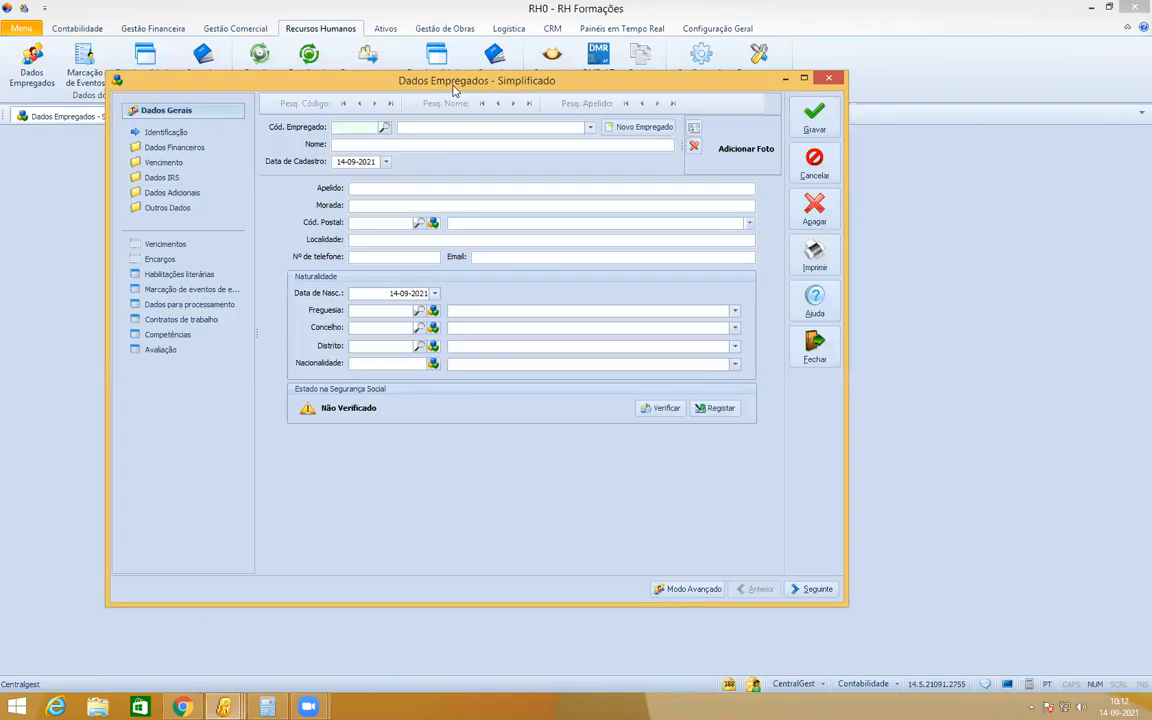
type("1")
key("Return")
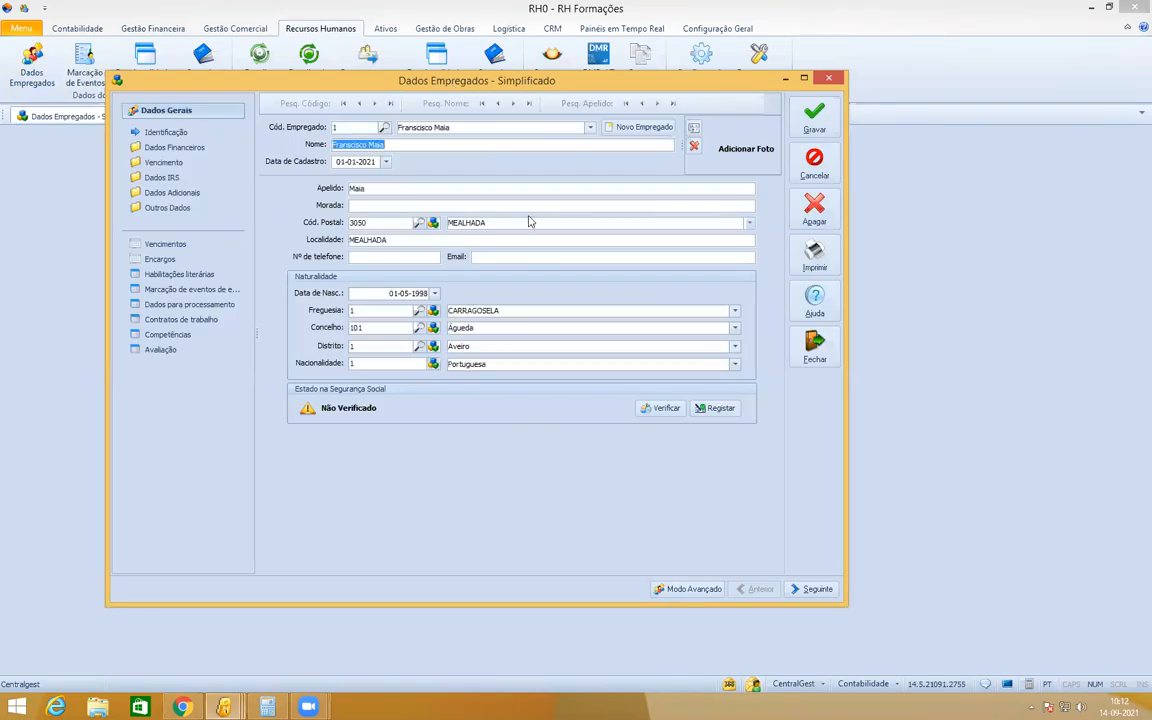
left_click(172, 164)
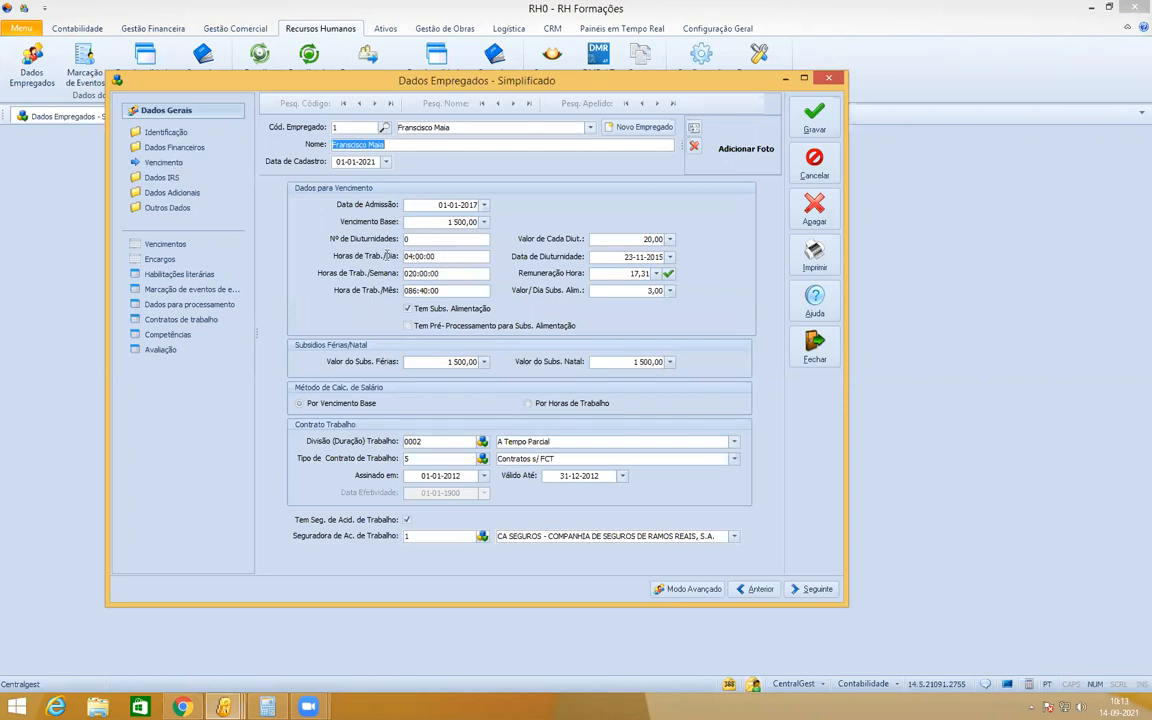
Set employee 1's working hours to 02:00:00 per day and 010:00:00 per week.
left_click(459, 257)
type("02:")
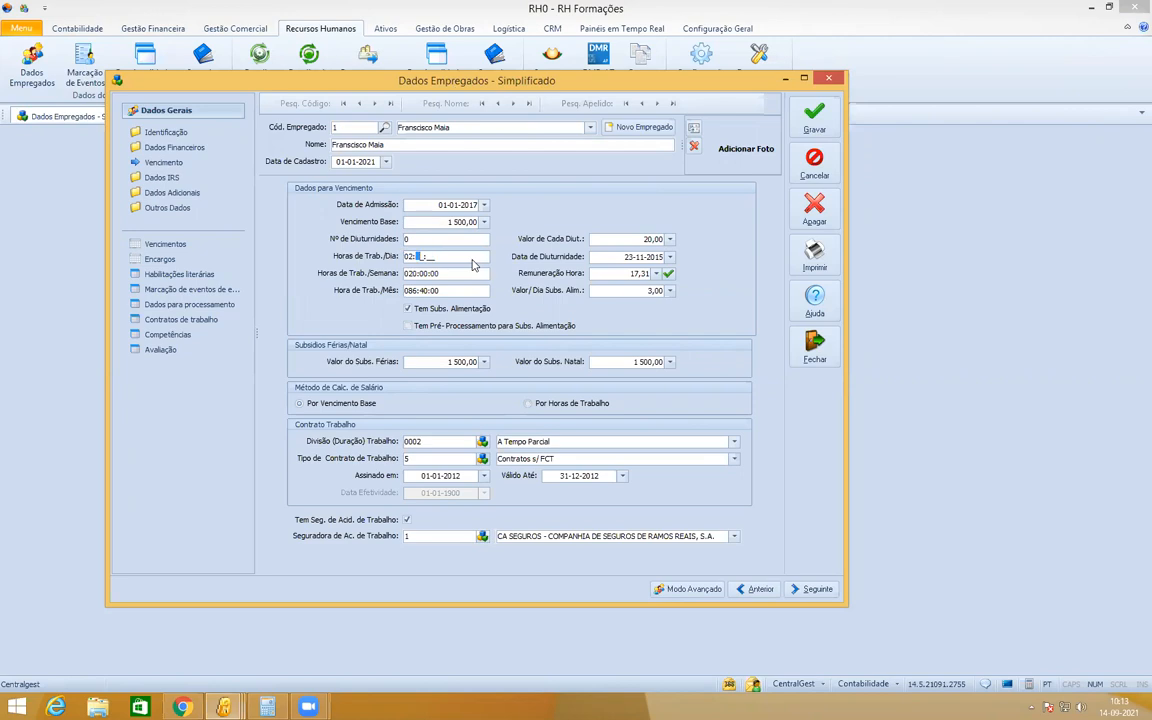
type("00:00")
key("Tab")
type("010:00:00")
key("Tab")
key("Tab")
left_click(447, 256)
key("Tab")
key("Tab")
key("Tab")
key("Tab")
key("Tab")
key("Tab")
Recalculate employee 1's hourly pay from the reduced working hours.
left_click(669, 274)
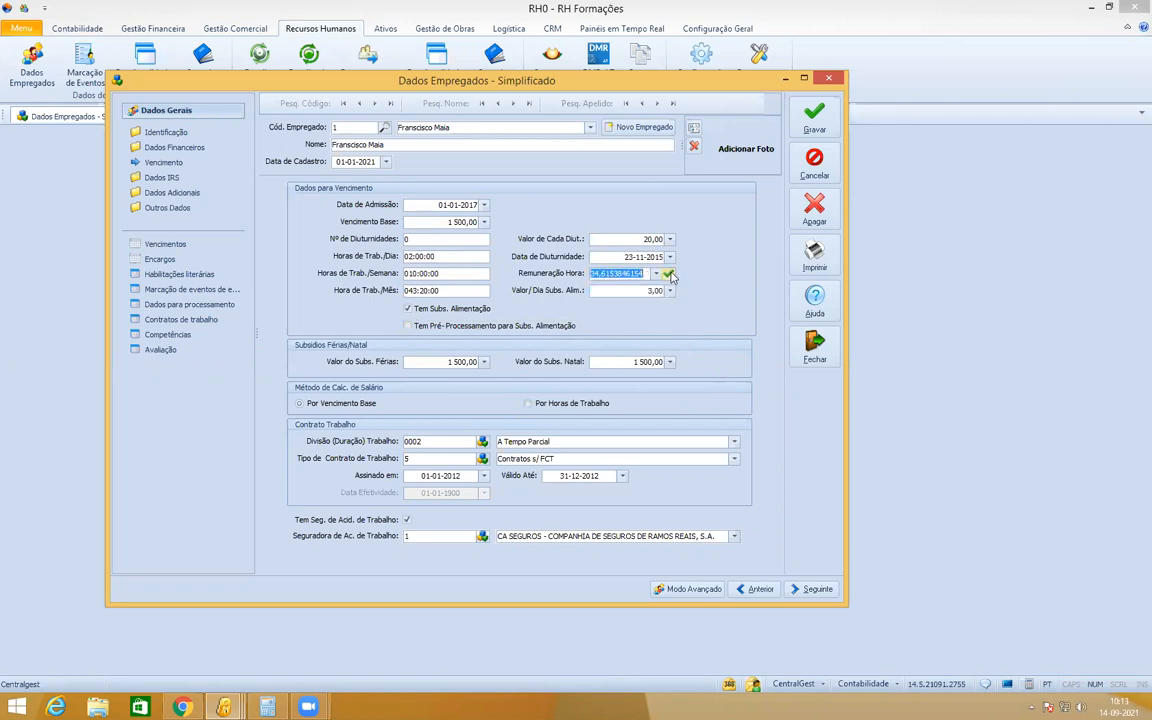
left_click(655, 274)
left_click(669, 274)
Review employee 1's working hours and part-time division, and close the record without saving.
left_click(401, 126)
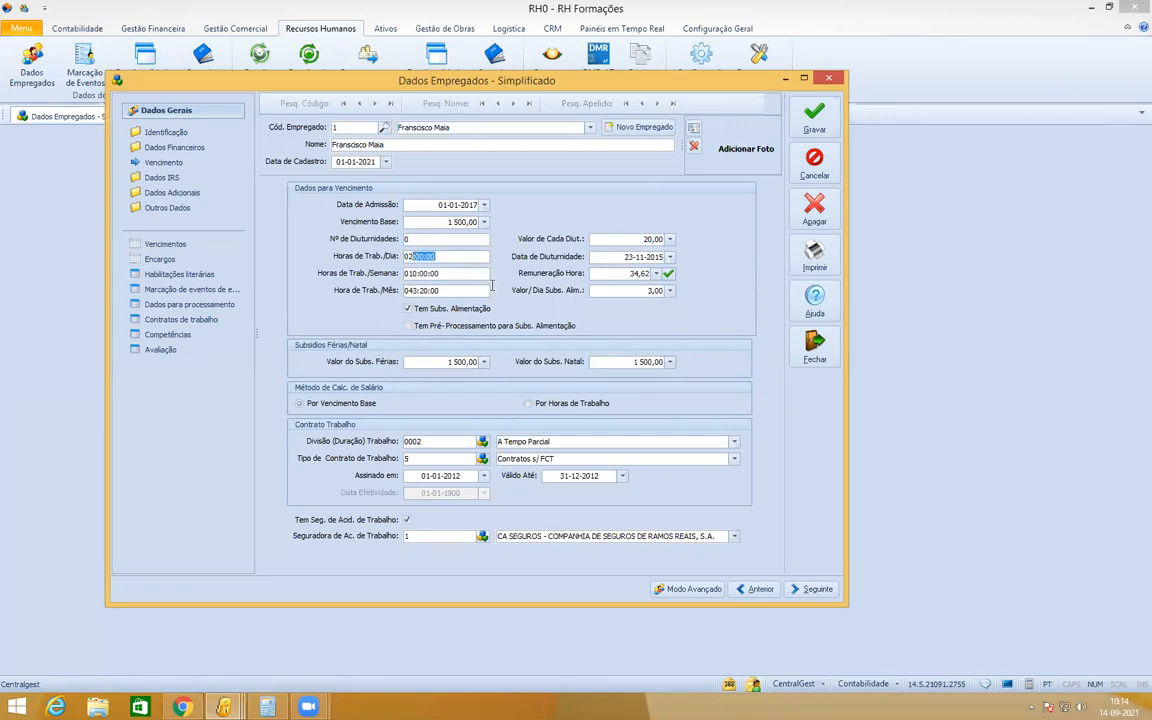
left_click(446, 273)
key("Tab")
left_click(369, 441)
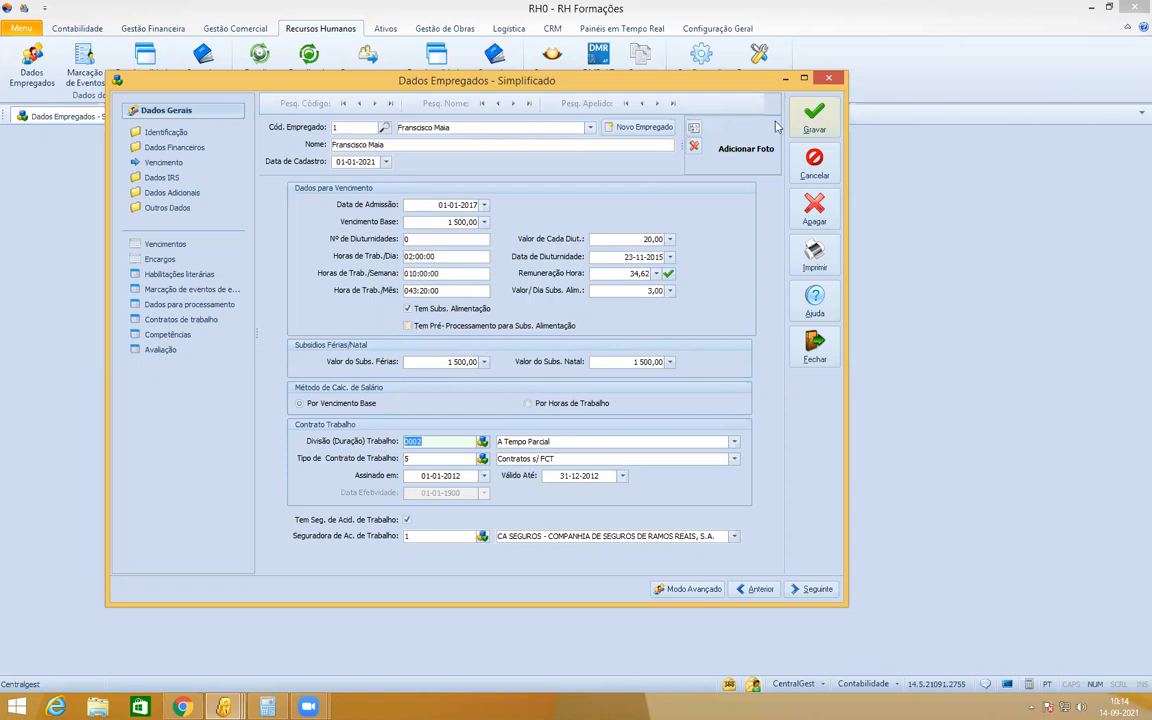
left_click(826, 79)
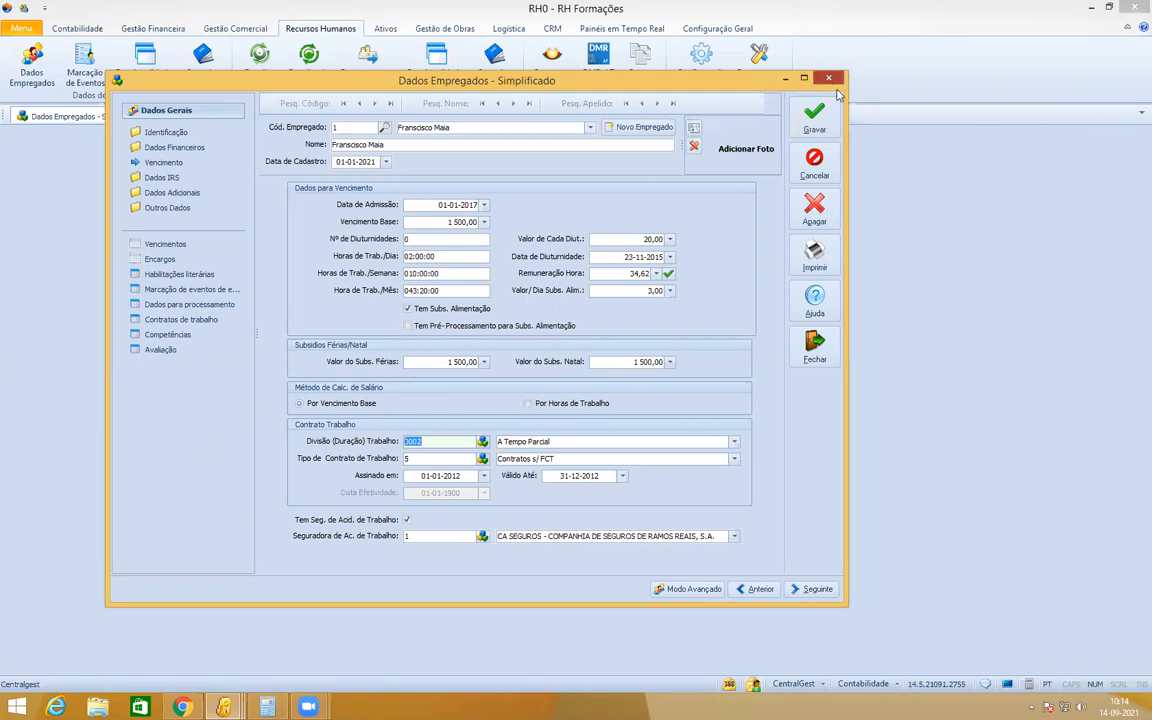
left_click(731, 379)
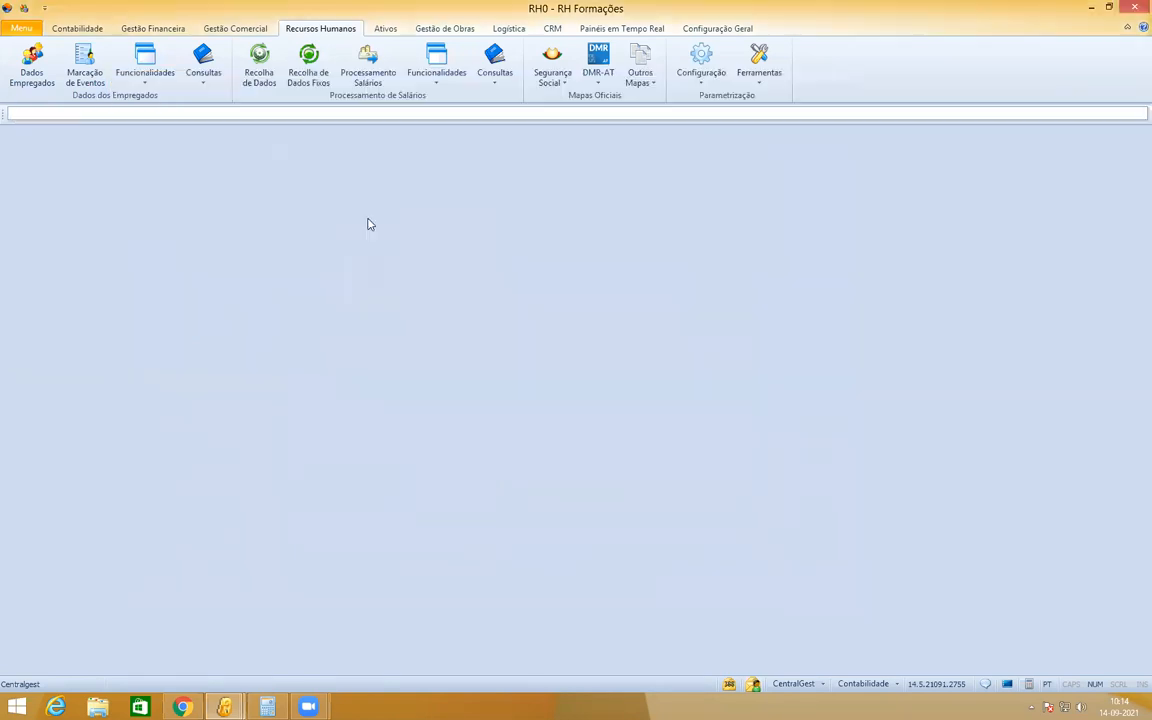
Dismiss the company change dialog and open the support request form on the CentralGest website.
left_click(25, 9)
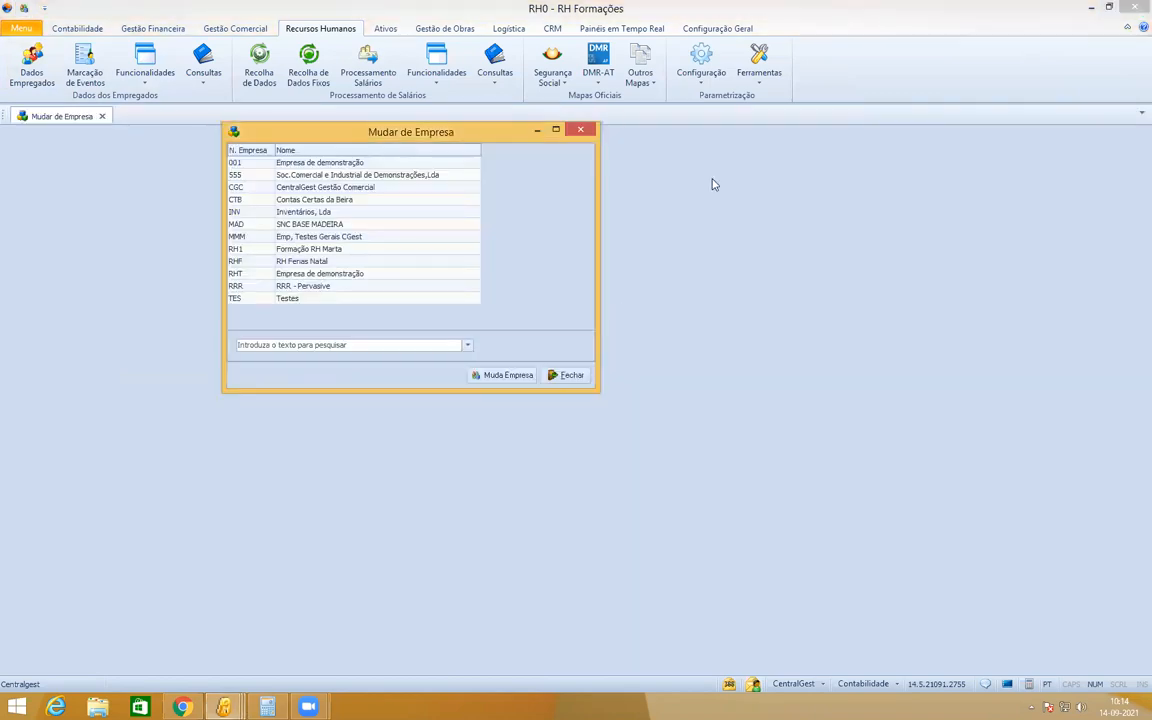
left_click(587, 132)
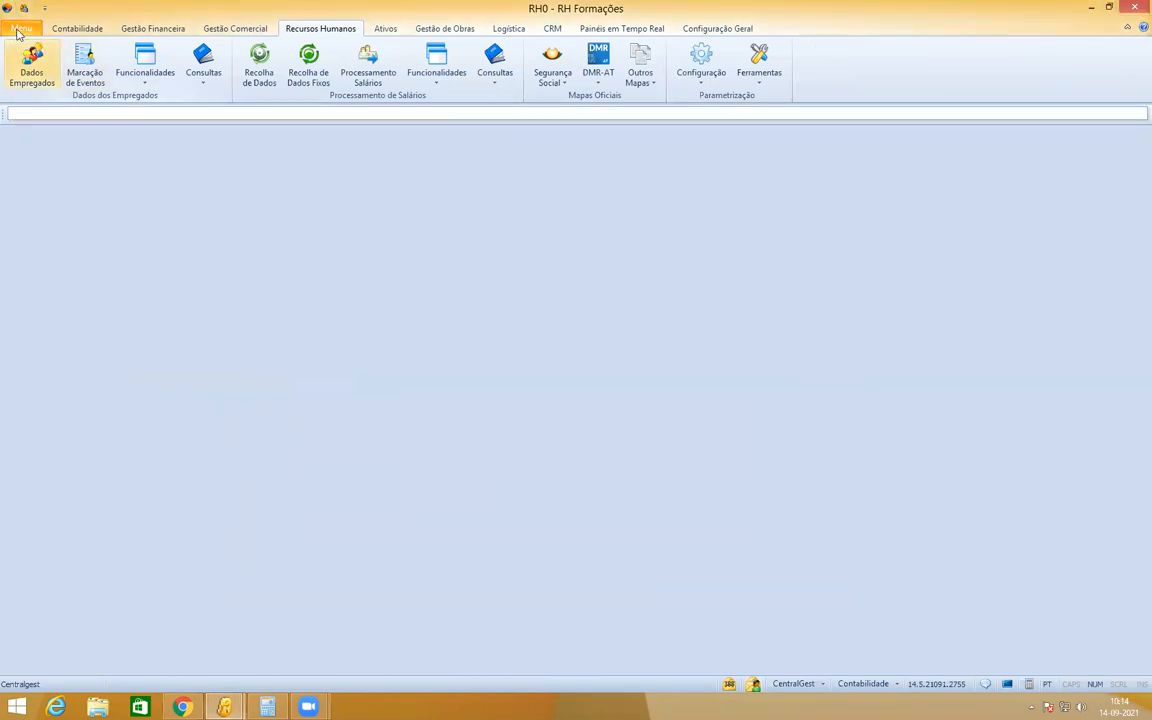
left_click(19, 29)
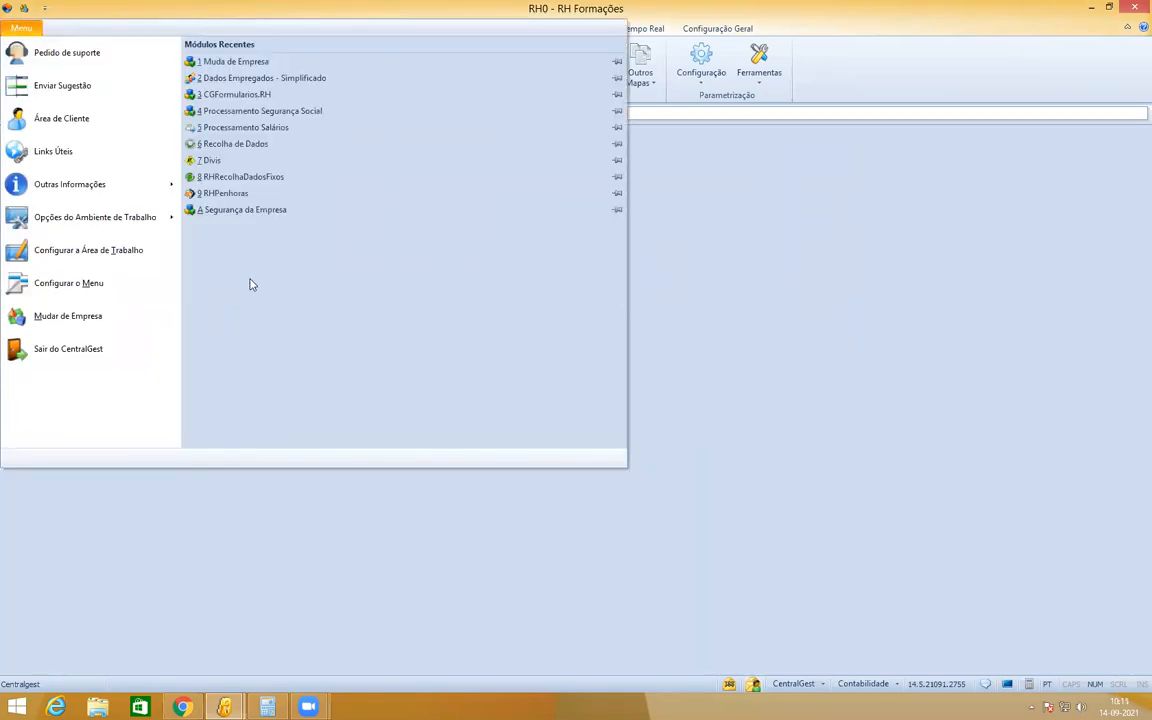
left_click(45, 55)
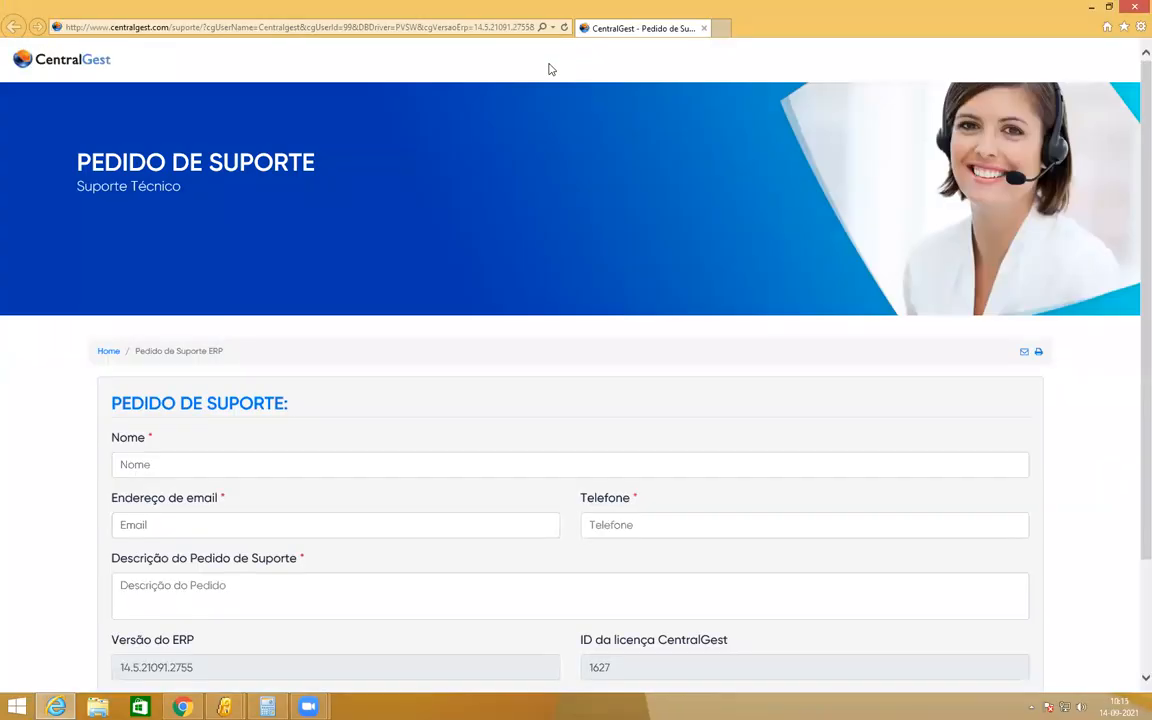